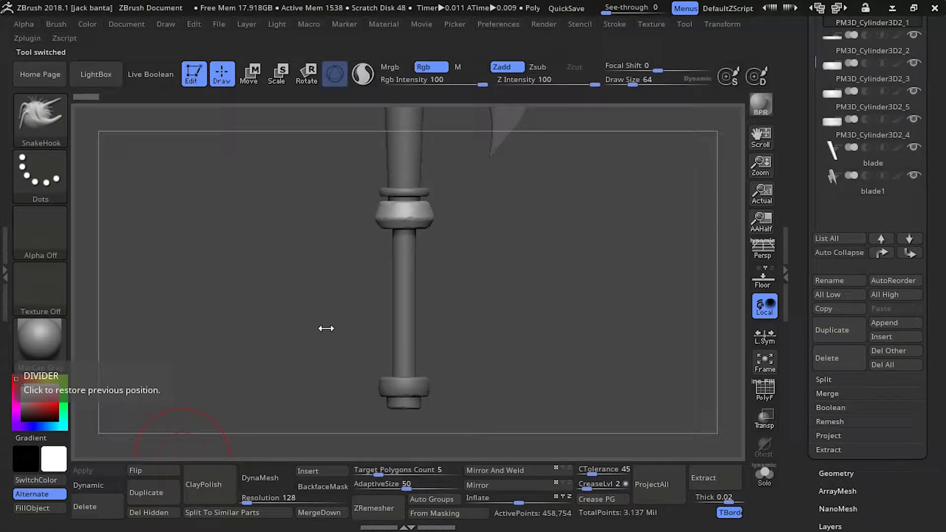
# Step: Make the handle's thin lower shaft the active subtool and clear its existing mask
pyautogui.keyDown('alt'); pyautogui.moveTo(325, 324); pyautogui.dragTo(355, 367); pyautogui.keyUp('alt')
pyautogui.keyDown('alt'); pyautogui.click(402, 369); pyautogui.keyUp('alt')
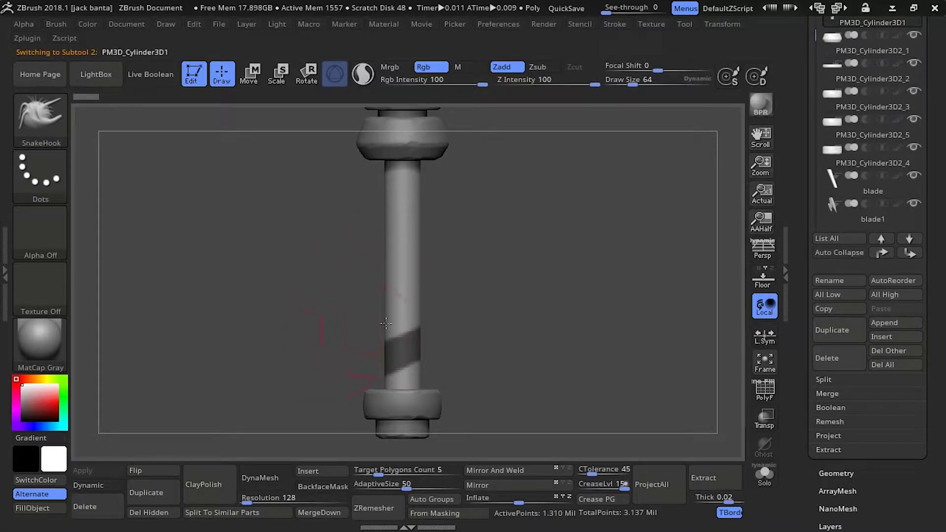
pyautogui.moveTo(306, 334)
pyautogui.mouseDown()
pyautogui.moveTo(256, 330)
pyautogui.moveTo(323, 327)
pyautogui.moveTo(327, 359)
pyautogui.mouseUp()
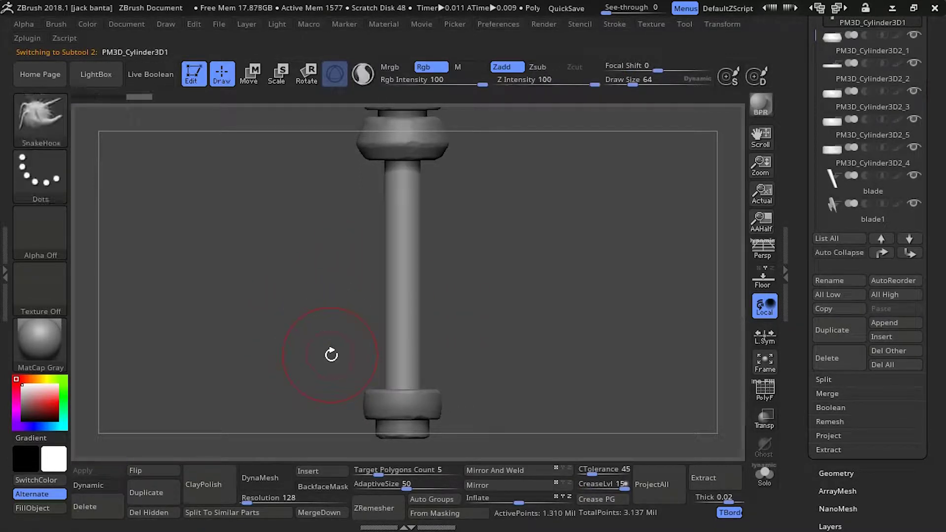
# Step: Choose MaskLasso as the masking brush
pyautogui.press('b')
pyautogui.moveTo(40, 380)
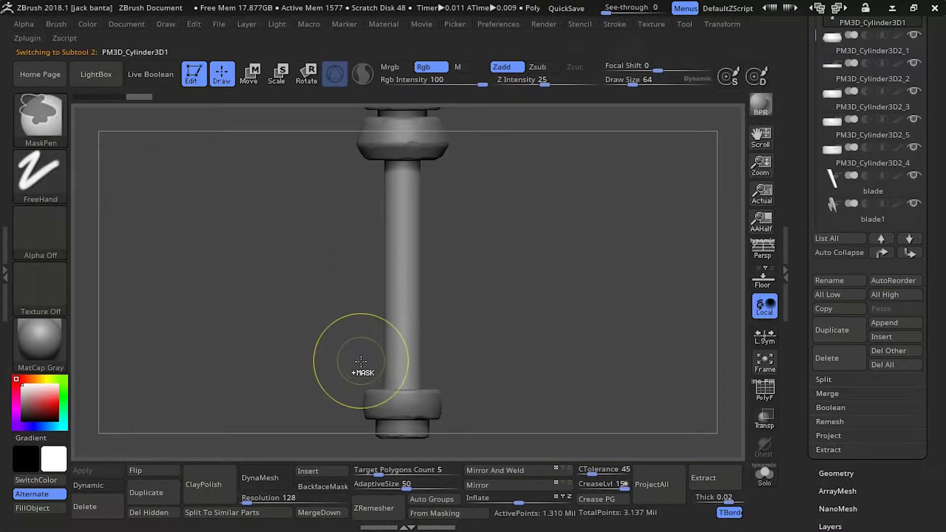
pyautogui.moveTo(351, 371)
pyautogui.keyDown('ctrl'); pyautogui.mouseDown()
pyautogui.moveTo(442, 312)
pyautogui.moveTo(310, 338)
pyautogui.mouseUp(); pyautogui.keyUp('ctrl')
pyautogui.press('b')
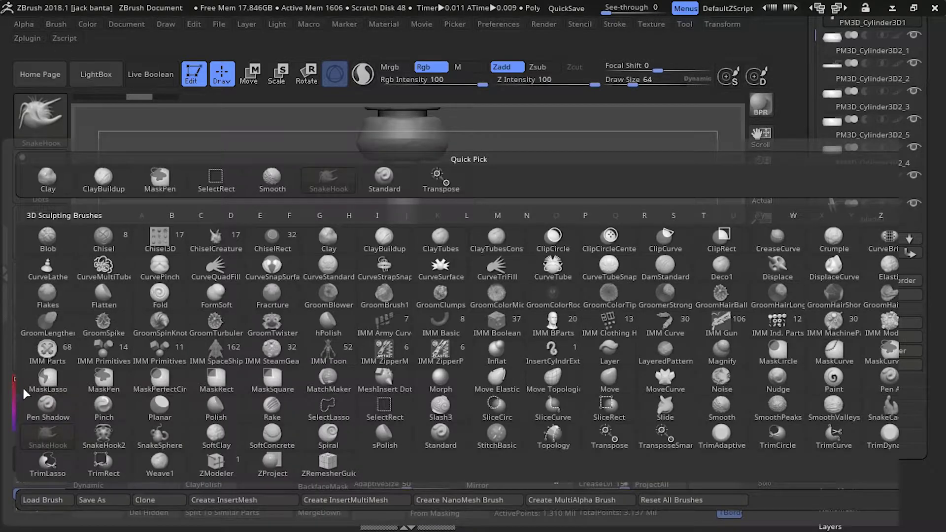
pyautogui.click(22, 386)
pyautogui.click(179, 406)
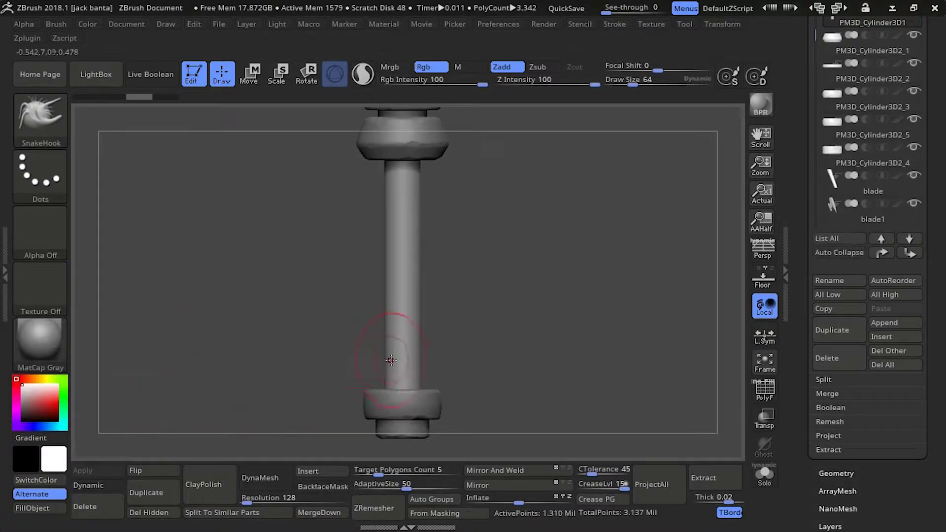
# Step: Mask a diagonal band across the lower end of the shaft and sharpen the mask's edges
pyautogui.moveTo(355, 378)
pyautogui.keyDown('ctrl'); pyautogui.mouseDown()
pyautogui.moveTo(447, 304)
pyautogui.moveTo(447, 367)
pyautogui.moveTo(322, 382)
pyautogui.mouseUp(); pyautogui.keyUp('ctrl')
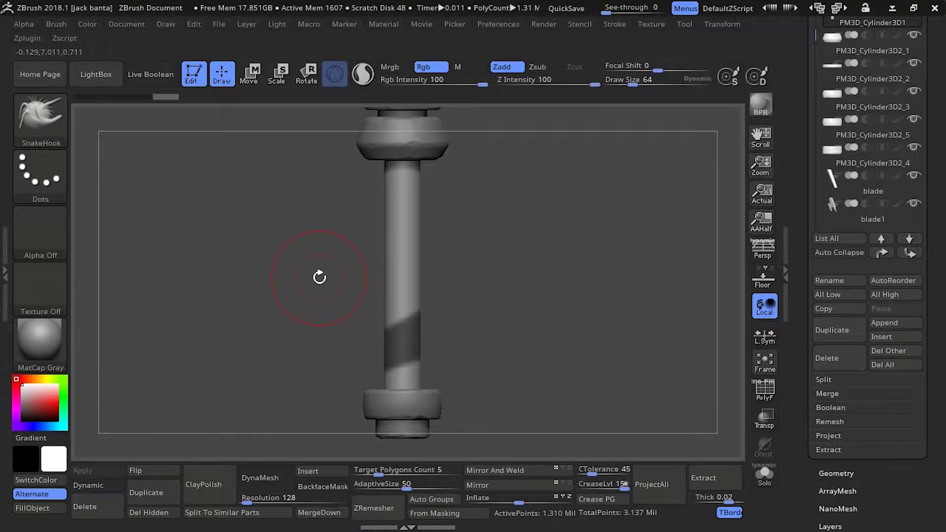
pyautogui.moveTo(235, 338); pyautogui.dragTo(226, 344)
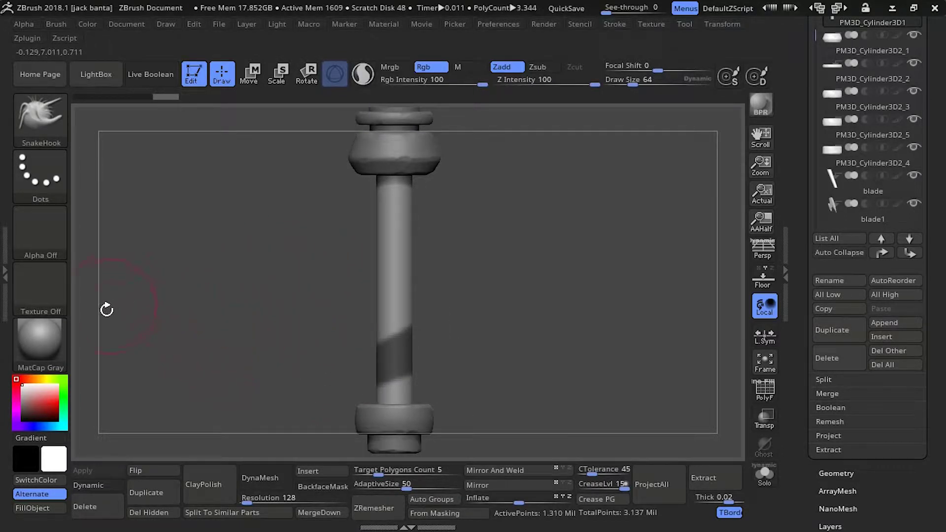
pyautogui.press('ctrl')
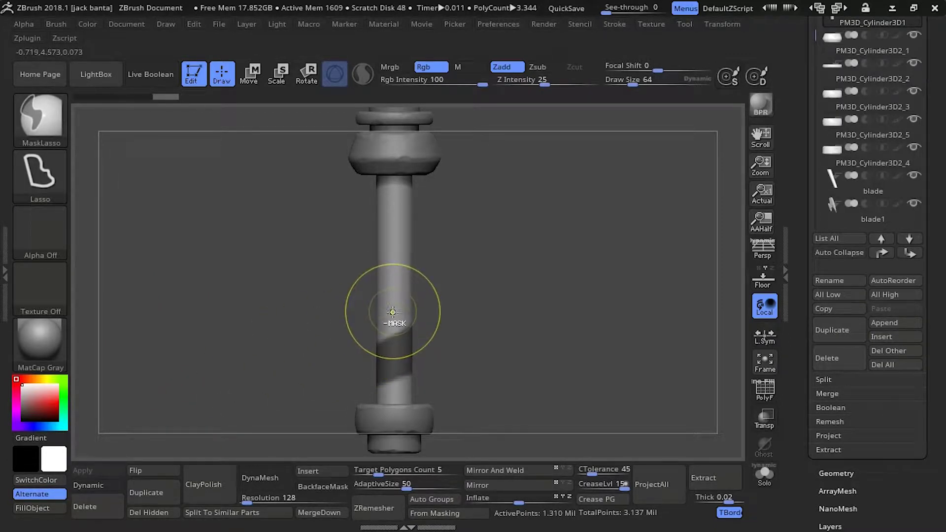
pyautogui.keyDown('ctrl'); pyautogui.keyDown('alt'); pyautogui.click(392, 312); pyautogui.keyUp('alt'); pyautogui.keyUp('ctrl')
pyautogui.keyDown('ctrl'); pyautogui.keyDown('alt'); pyautogui.click(393, 312); pyautogui.keyUp('alt'); pyautogui.keyUp('ctrl')
pyautogui.keyDown('ctrl'); pyautogui.keyDown('alt'); pyautogui.click(393, 312); pyautogui.keyUp('alt'); pyautogui.keyUp('ctrl')
pyautogui.keyDown('ctrl'); pyautogui.keyDown('alt'); pyautogui.click(392, 311); pyautogui.keyUp('alt'); pyautogui.keyUp('ctrl')
pyautogui.keyDown('ctrl'); pyautogui.keyDown('alt'); pyautogui.click(392, 311); pyautogui.keyUp('alt'); pyautogui.keyUp('ctrl')
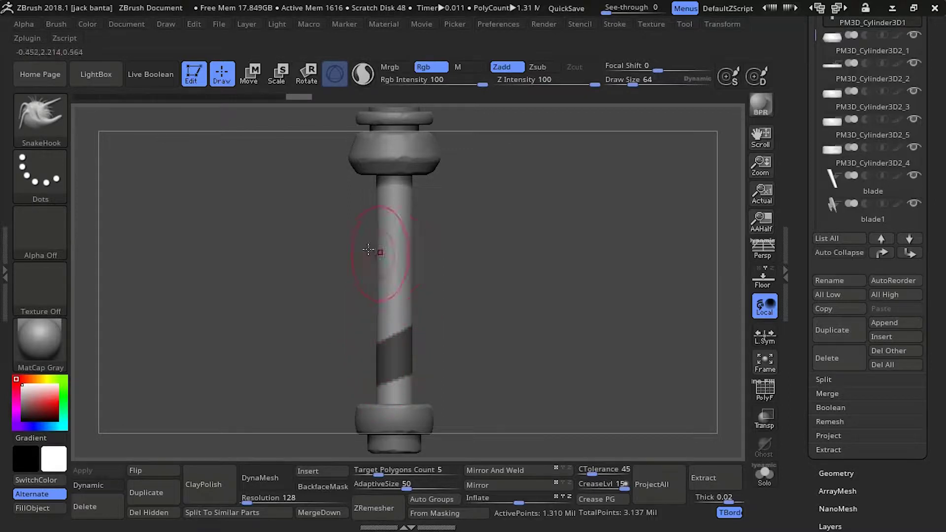
# Step: Extract the masked band as a new subtool with thickness 0.02 and S Smt 5, and accept it
pyautogui.click(827, 449)
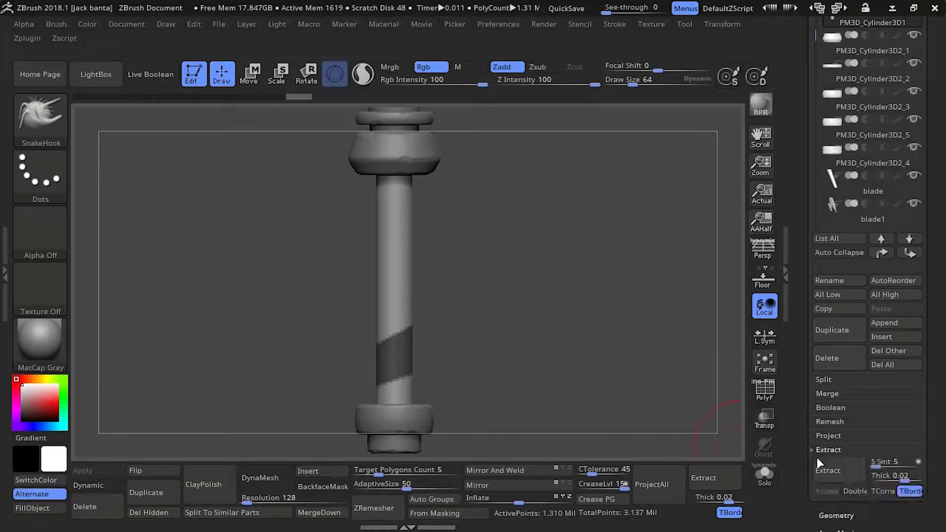
pyautogui.click(823, 474)
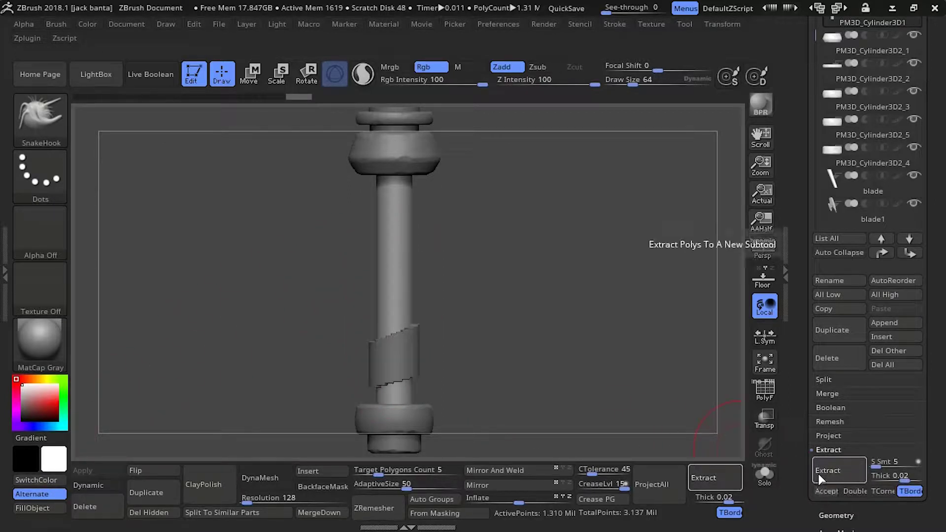
pyautogui.click(819, 490)
# Step: Try to smooth the jagged upper and lower edges of the still-masked extracted band
pyautogui.moveTo(333, 314); pyautogui.dragTo(348, 352)
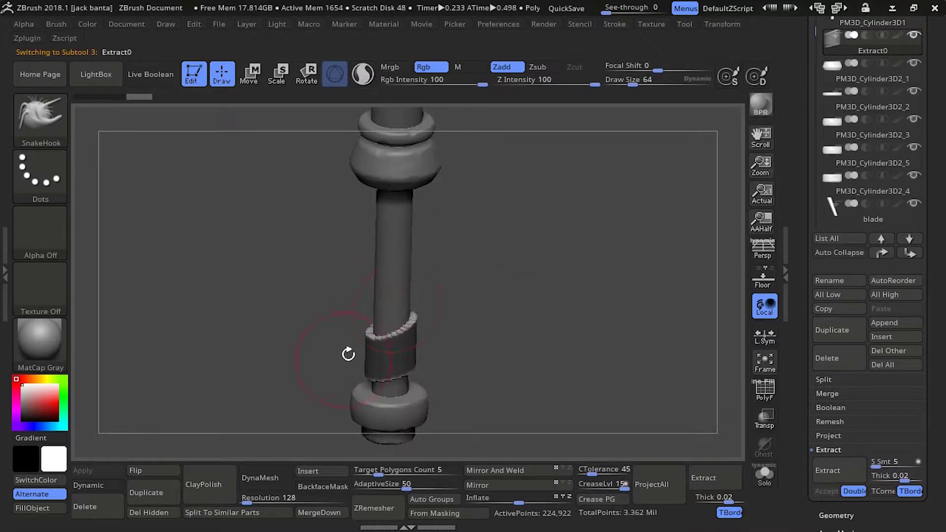
pyautogui.moveTo(413, 320)
pyautogui.keyDown('shift'); pyautogui.mouseDown()
pyautogui.moveTo(397, 331)
pyautogui.moveTo(409, 355)
pyautogui.mouseUp(); pyautogui.keyUp('shift')
pyautogui.moveTo(315, 312); pyautogui.dragTo(269, 273)
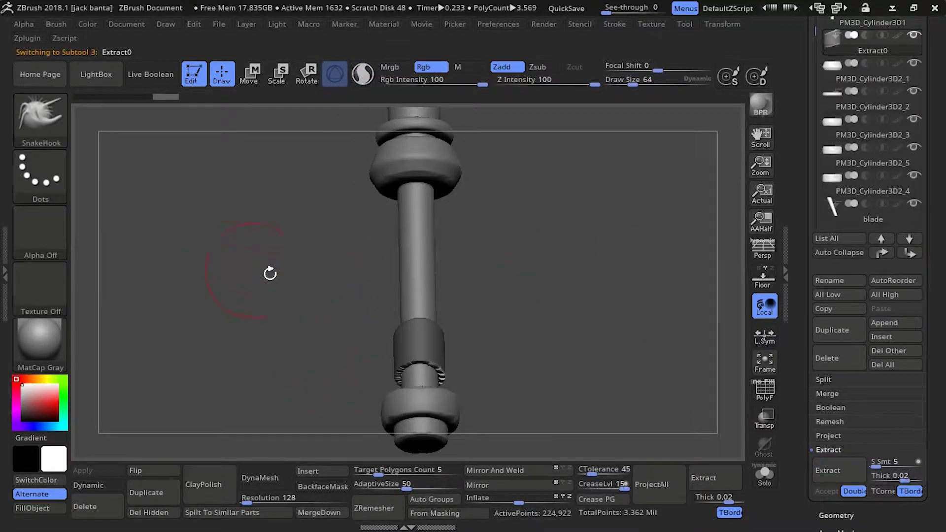
pyautogui.keyDown('shift'); pyautogui.moveTo(412, 362); pyautogui.dragTo(439, 377); pyautogui.keyUp('shift')
pyautogui.keyDown('shift'); pyautogui.moveTo(351, 294); pyautogui.dragTo(311, 270); pyautogui.keyUp('shift')
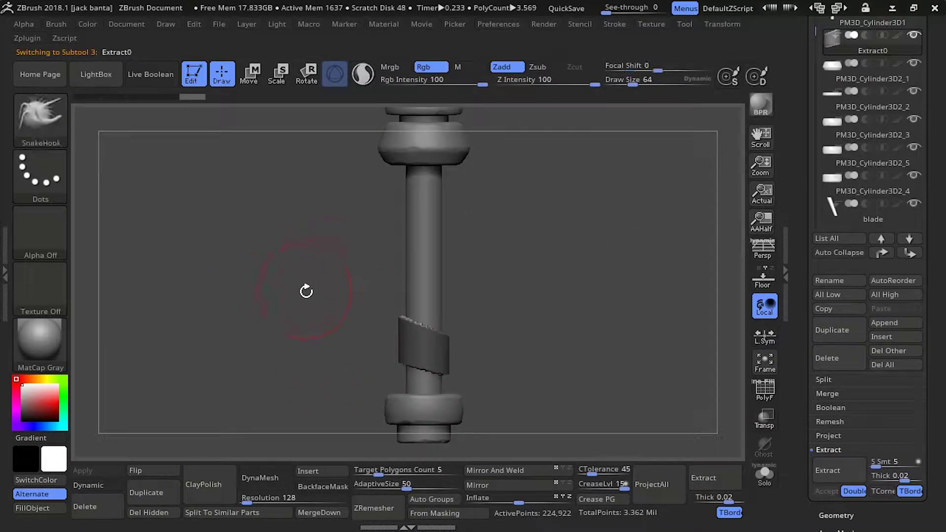
pyautogui.moveTo(375, 351); pyautogui.dragTo(335, 374)
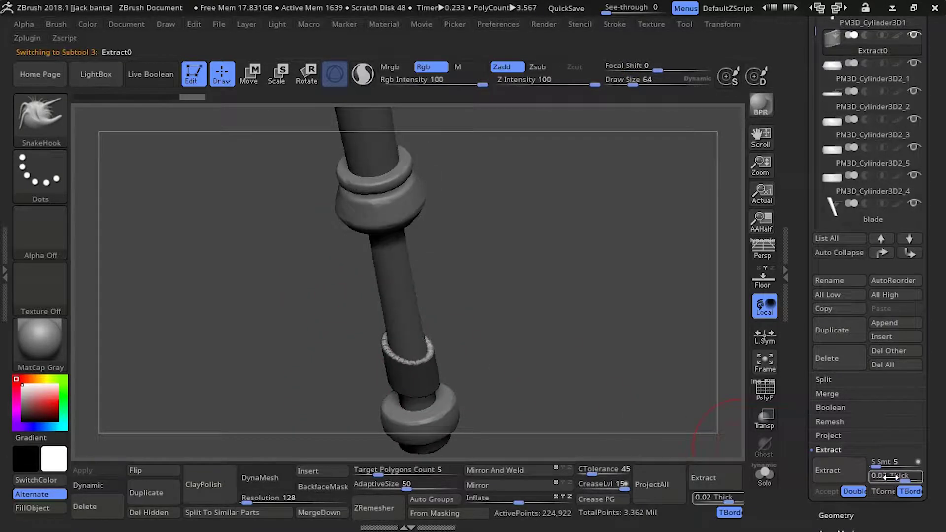
# Step: Clear the mask on the extracted band and smooth its surface and jagged edges from several sides
pyautogui.moveTo(296, 215)
pyautogui.mouseDown()
pyautogui.moveTo(338, 202)
pyautogui.moveTo(360, 276)
pyautogui.mouseUp()
pyautogui.keyDown('ctrl'); pyautogui.click(354, 284); pyautogui.keyUp('ctrl')
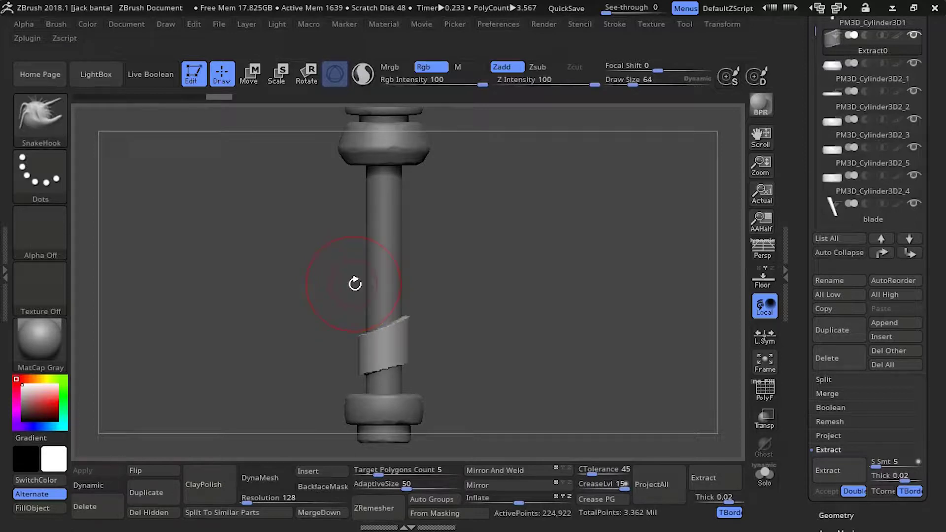
pyautogui.moveTo(405, 335)
pyautogui.keyDown('shift'); pyautogui.mouseDown()
pyautogui.moveTo(297, 329)
pyautogui.moveTo(295, 340)
pyautogui.mouseUp(); pyautogui.keyUp('shift')
pyautogui.keyDown('shift'); pyautogui.moveTo(346, 356); pyautogui.dragTo(331, 362); pyautogui.keyUp('shift')
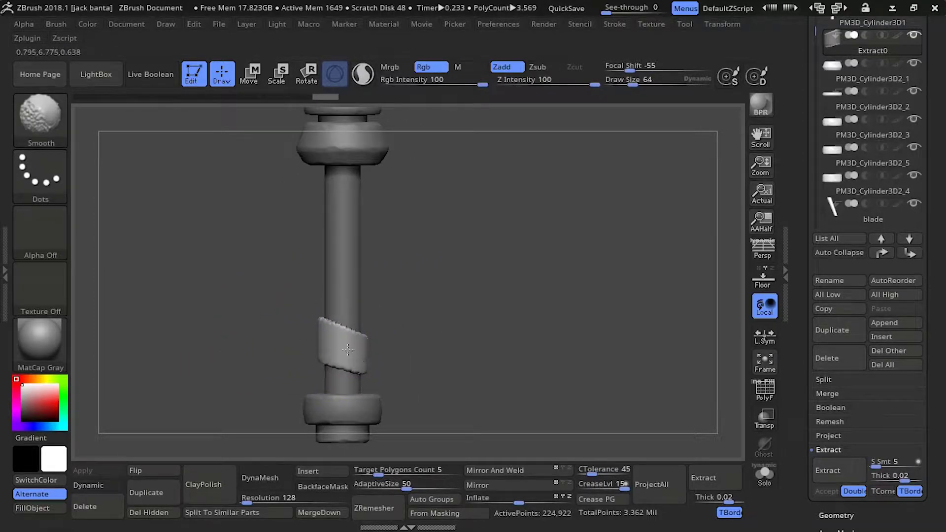
pyautogui.moveTo(285, 309); pyautogui.dragTo(358, 306)
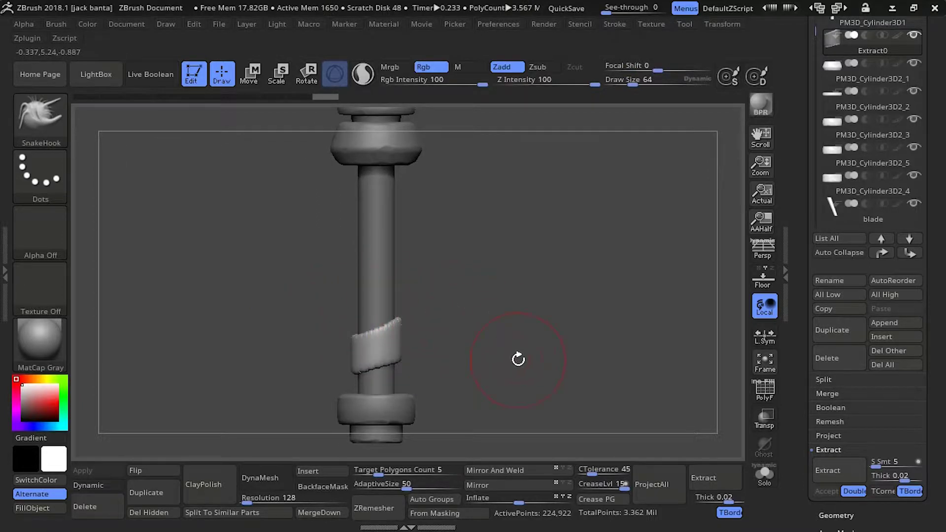
# Step: Try to remesh the band with ZRemesher at a target polygon count of 0.5506 and adaptive size 7
pyautogui.click(363, 485)
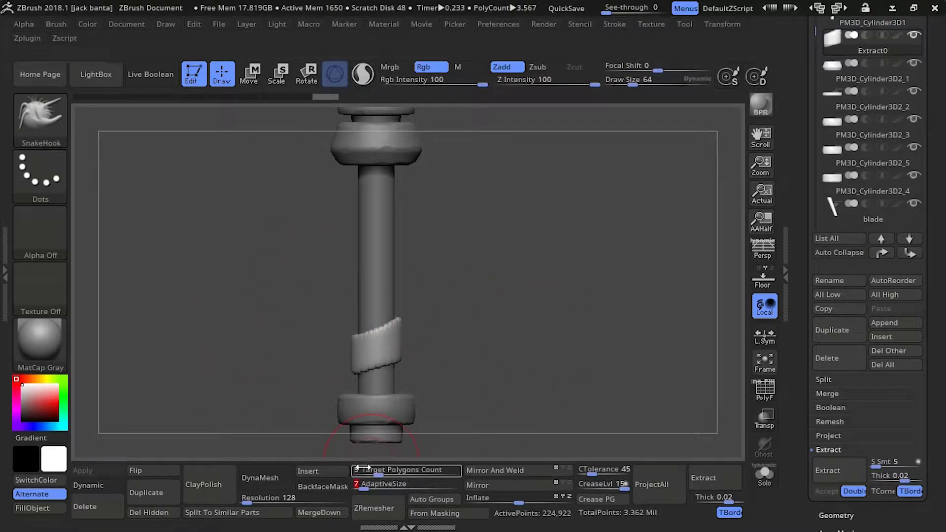
pyautogui.click(363, 471)
pyautogui.click(364, 513)
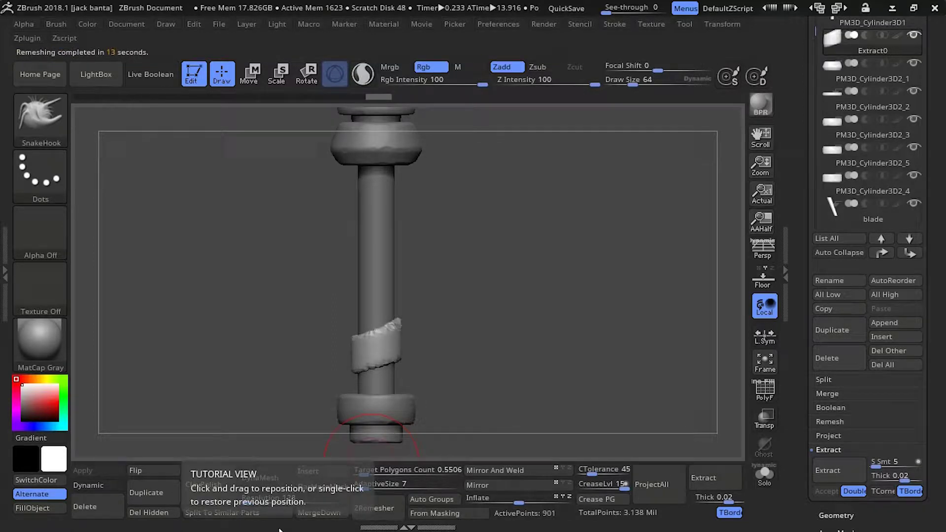
pyautogui.moveTo(342, 312)
pyautogui.mouseDown()
pyautogui.moveTo(282, 373)
pyautogui.moveTo(315, 346)
pyautogui.moveTo(330, 355)
pyautogui.mouseUp()
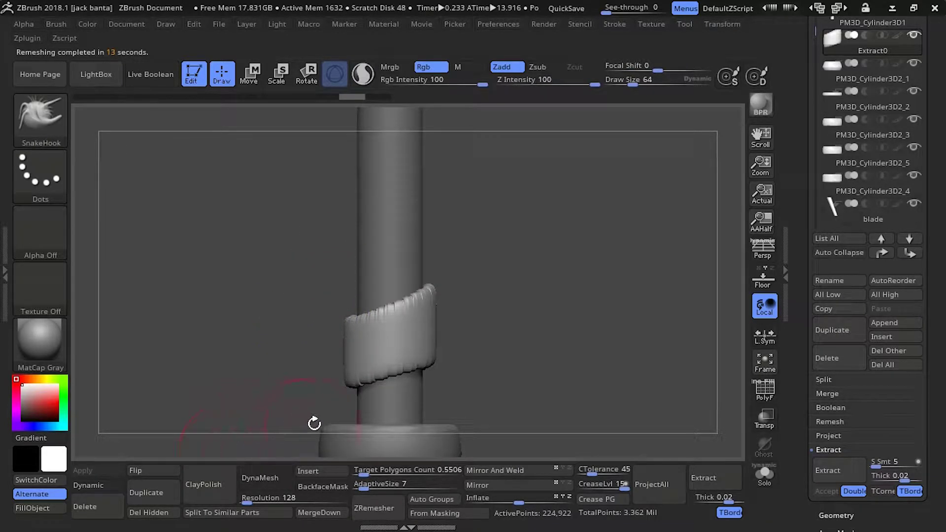
# Step: Convert the extracted band to DynaMesh at resolution 128 and smooth its ridged rims
pyautogui.click(261, 477)
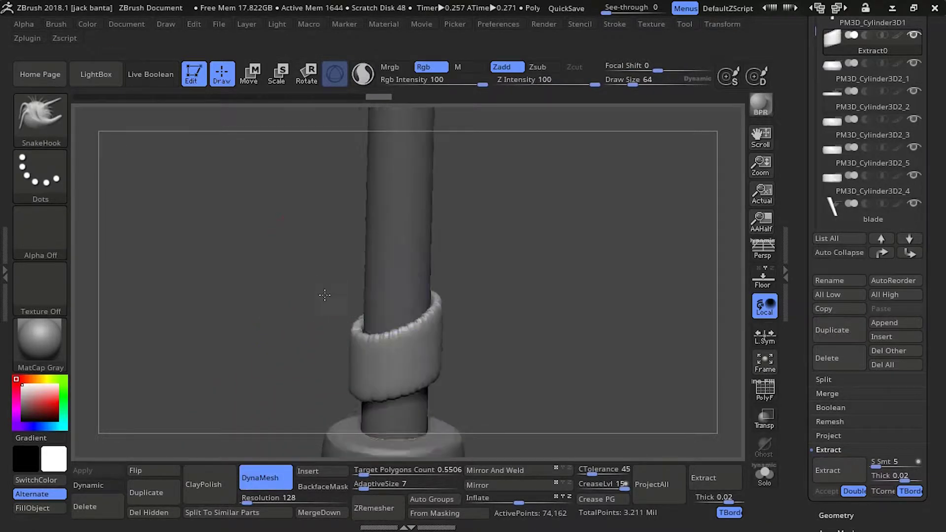
pyautogui.moveTo(439, 291); pyautogui.dragTo(400, 402)
pyautogui.moveTo(313, 342); pyautogui.dragTo(389, 308)
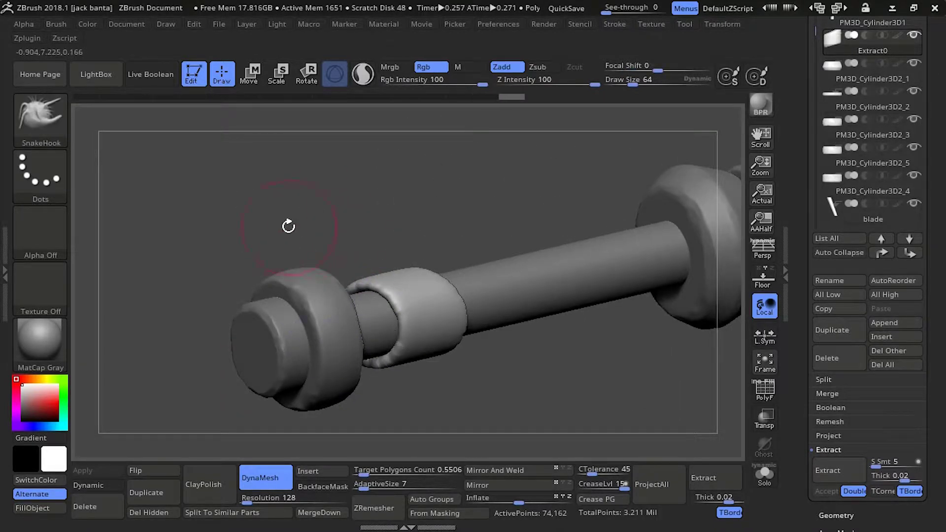
pyautogui.moveTo(288, 222)
pyautogui.mouseDown()
pyautogui.moveTo(290, 158)
pyautogui.moveTo(271, 136)
pyautogui.moveTo(318, 154)
pyautogui.mouseUp()
pyautogui.keyDown('shift'); pyautogui.moveTo(352, 202); pyautogui.dragTo(405, 189); pyautogui.keyUp('shift')
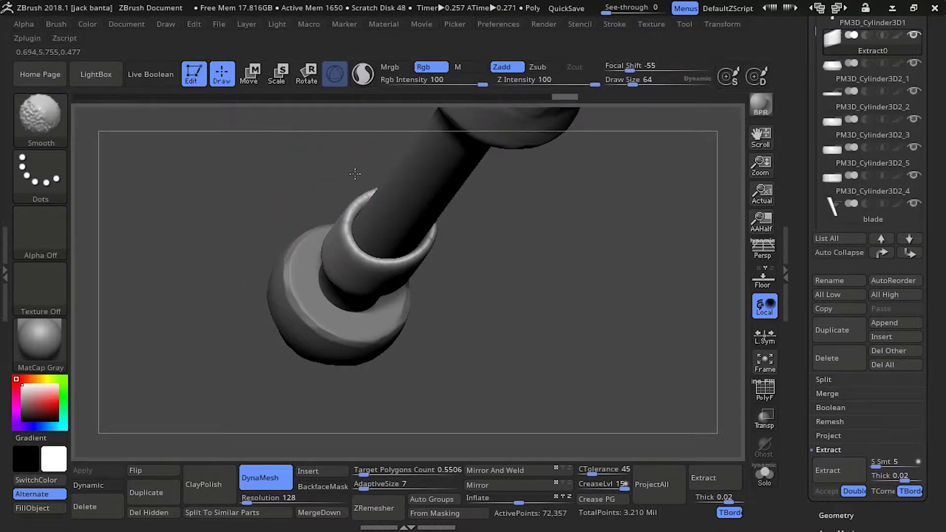
# Step: Continue smoothing the band's upper and lower rims around the other sides of the shaft
pyautogui.keyDown('shift'); pyautogui.moveTo(355, 174); pyautogui.dragTo(344, 175); pyautogui.keyUp('shift')
pyautogui.moveTo(275, 189)
pyautogui.mouseDown()
pyautogui.moveTo(286, 161)
pyautogui.moveTo(277, 195)
pyautogui.mouseUp()
pyautogui.keyDown('shift'); pyautogui.moveTo(340, 236); pyautogui.dragTo(393, 190); pyautogui.keyUp('shift')
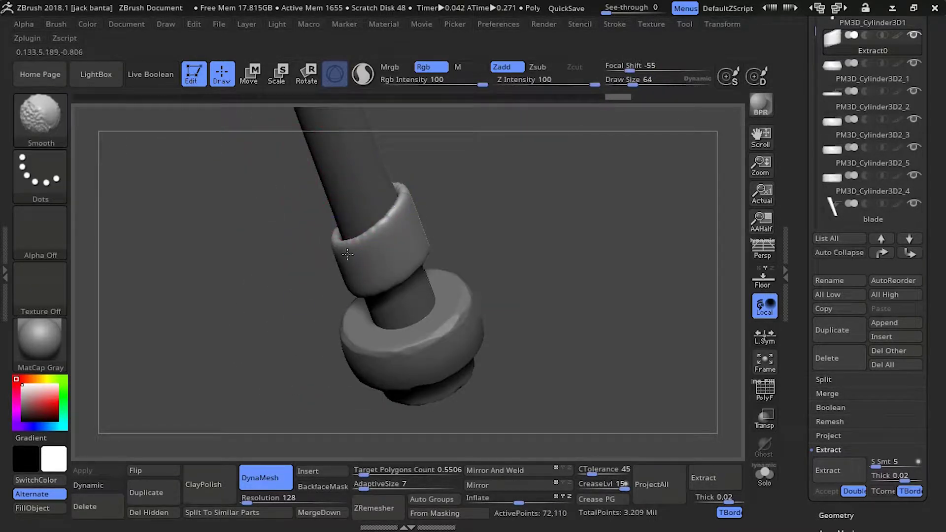
pyautogui.keyDown('shift'); pyautogui.moveTo(347, 254); pyautogui.dragTo(344, 247); pyautogui.keyUp('shift')
pyautogui.moveTo(288, 241); pyautogui.dragTo(294, 214)
pyautogui.keyDown('shift'); pyautogui.moveTo(386, 298); pyautogui.dragTo(432, 266); pyautogui.keyUp('shift')
# Step: Smooth away the remaining beaded stretch along the band's upper edge
pyautogui.hotkey('ctrl', 'shift', 'z')
pyautogui.hotkey('ctrl', 'shift', 'z')
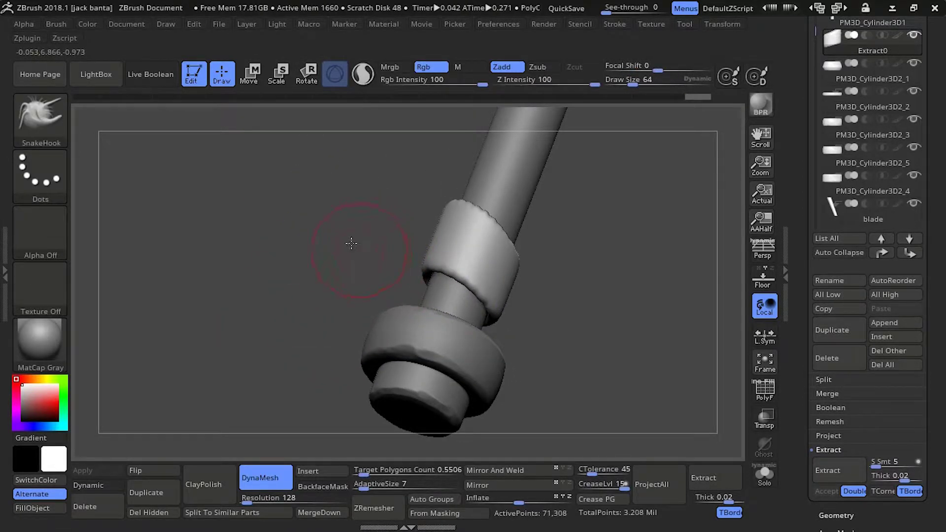
pyautogui.hotkey('ctrl', 'z')
pyautogui.hotkey('ctrl', 'shift', 'z')
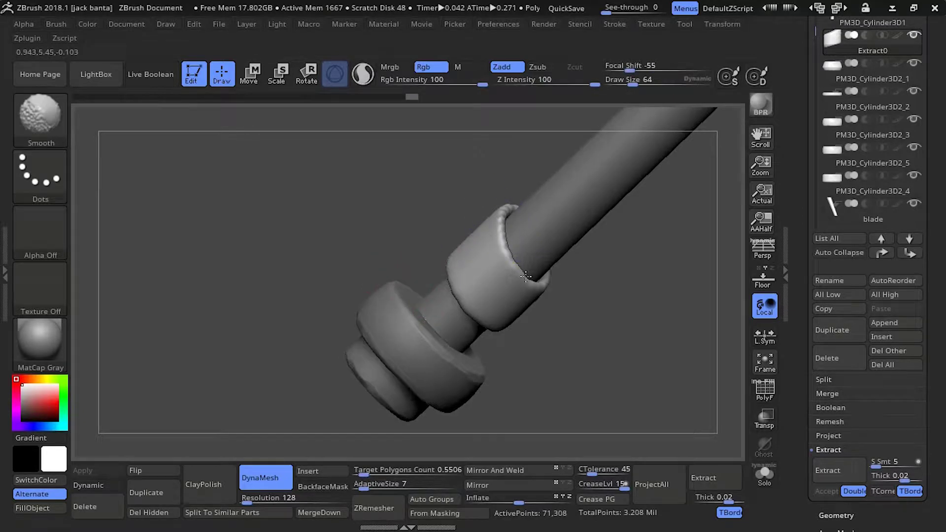
pyautogui.hotkey('ctrl', 'shift', 'z')
pyautogui.hotkey('ctrl', 'shift', 'z')
pyautogui.hotkey('ctrl', 'shift', 'z')
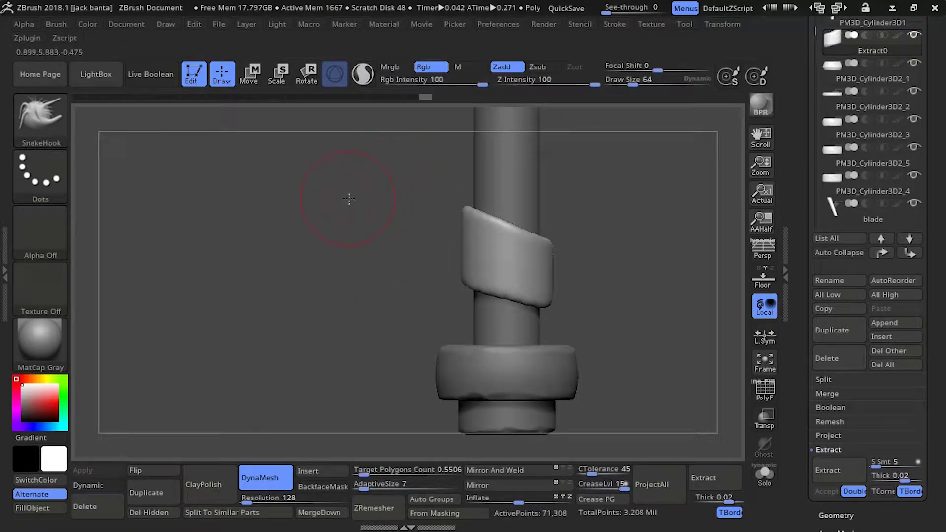
pyautogui.keyDown('alt'); pyautogui.moveTo(398, 202); pyautogui.dragTo(365, 204); pyautogui.keyUp('alt')
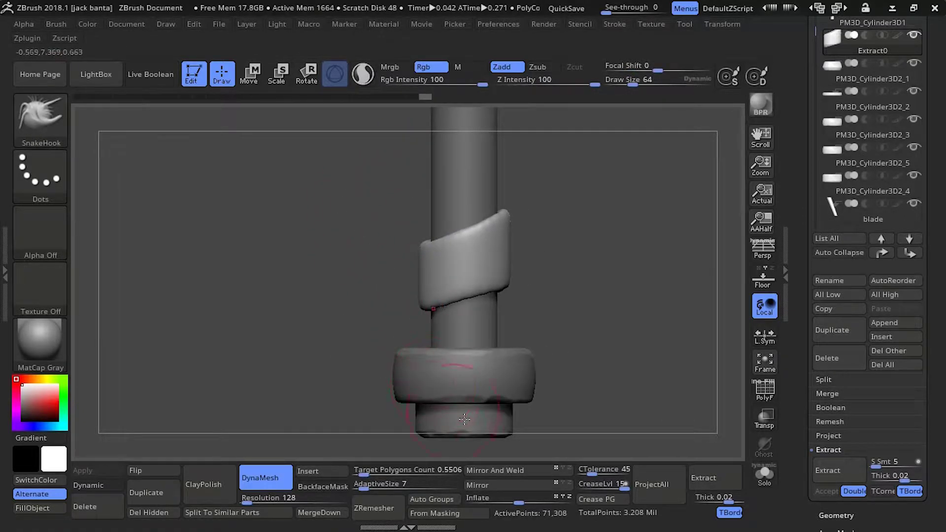
# Step: Inflate the band by about 21 to thicken it around the shaft
pyautogui.moveTo(521, 501); pyautogui.dragTo(523, 501)
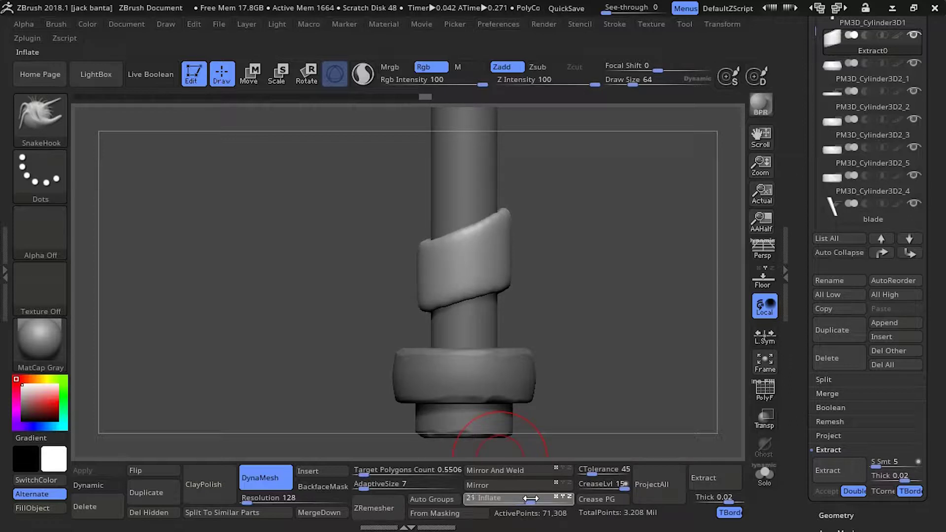
pyautogui.moveTo(345, 205); pyautogui.dragTo(513, 353)
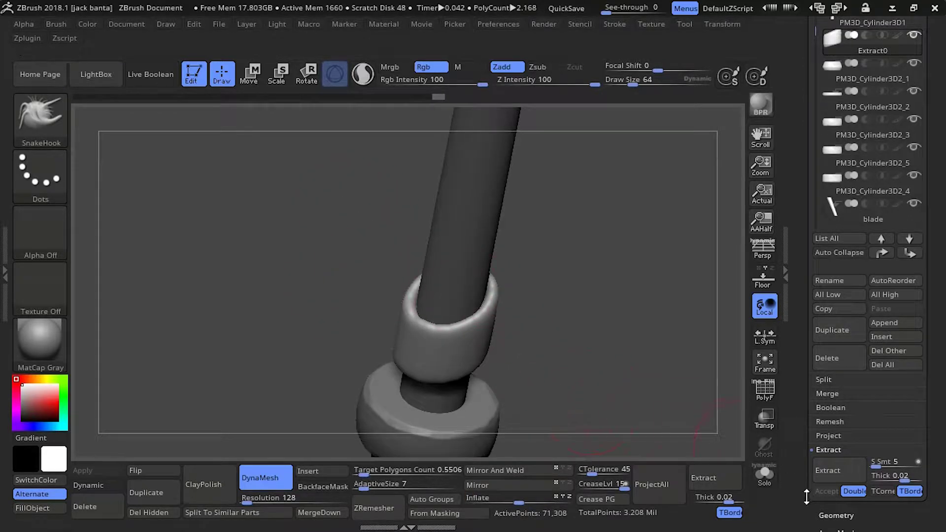
pyautogui.moveTo(806, 497); pyautogui.dragTo(813, 384)
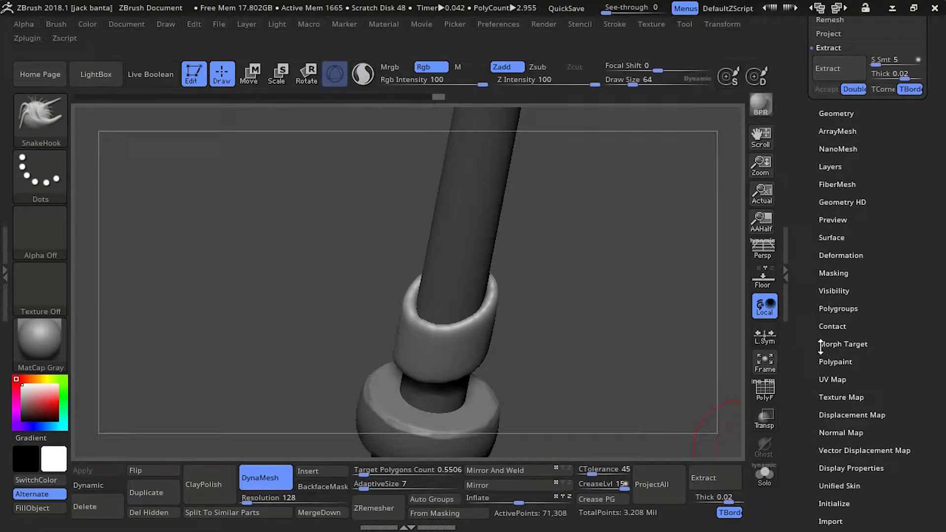
pyautogui.click(822, 257)
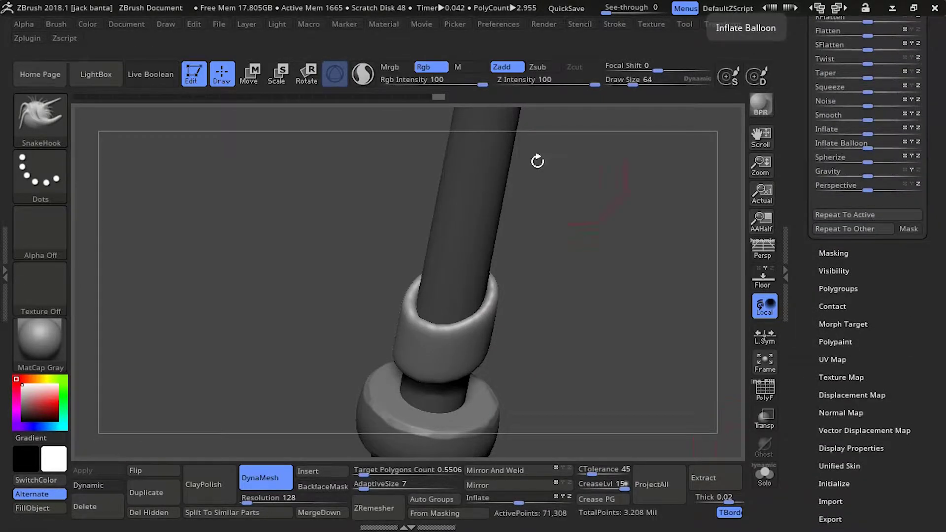
# Step: Remesh the band with ZRemesher at adaptive size 13 and subdivide the result twice
pyautogui.moveTo(537, 161); pyautogui.dragTo(353, 301)
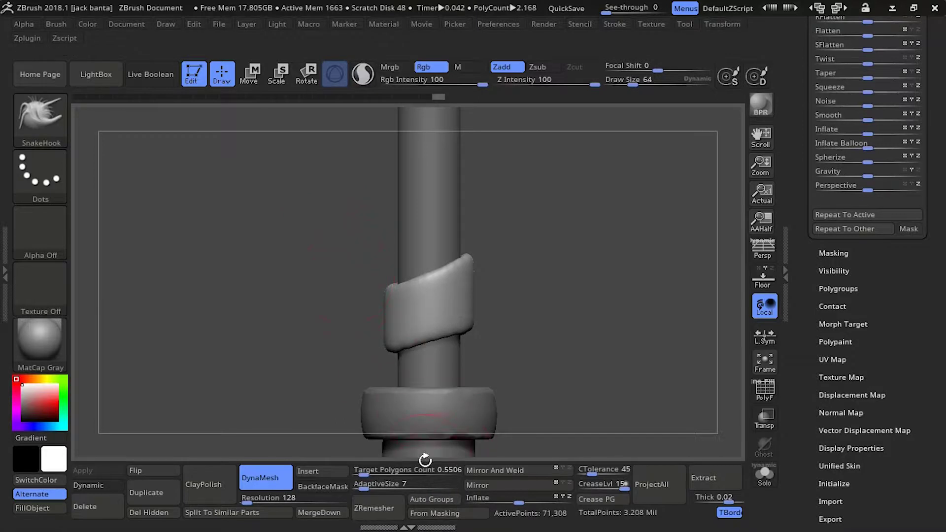
pyautogui.click(365, 485)
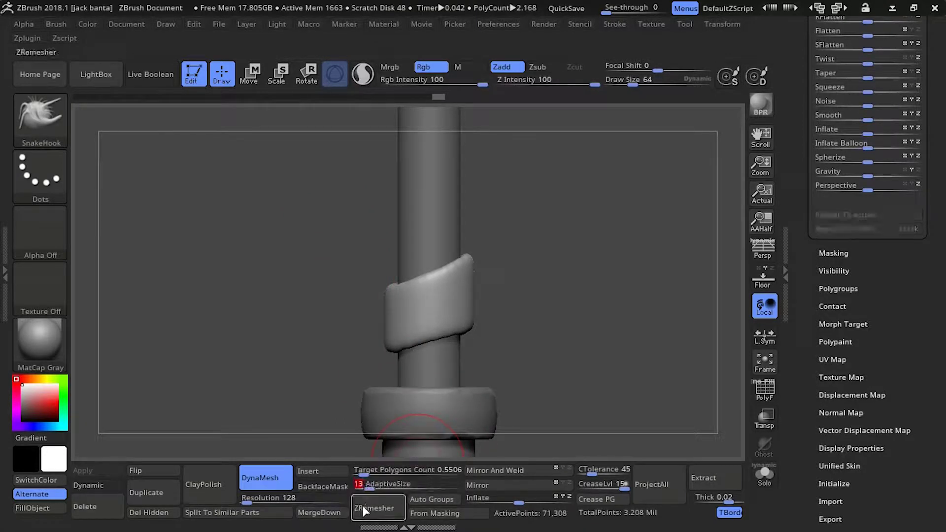
pyautogui.click(374, 508)
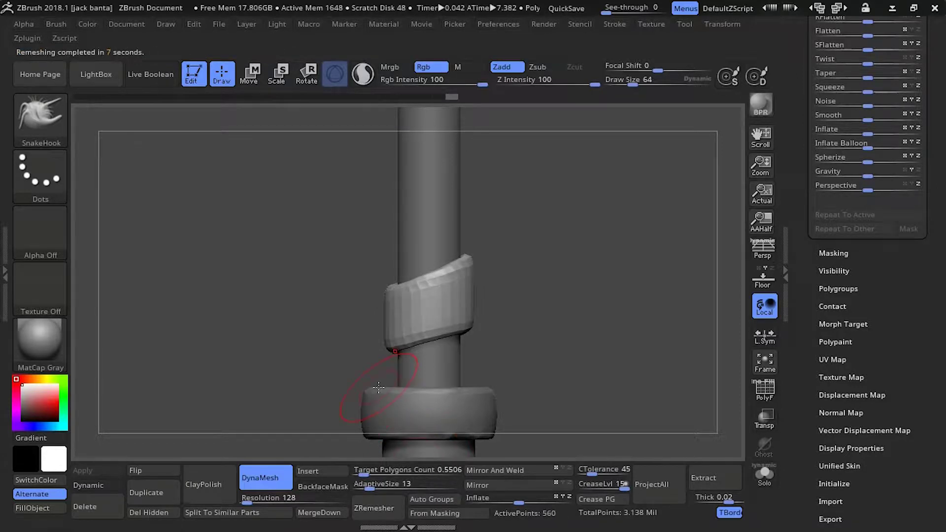
pyautogui.moveTo(340, 205)
pyautogui.keyDown('alt'); pyautogui.mouseDown()
pyautogui.moveTo(325, 246)
pyautogui.moveTo(353, 327)
pyautogui.moveTo(304, 270)
pyautogui.moveTo(284, 197)
pyautogui.moveTo(406, 293)
pyautogui.mouseUp(); pyautogui.keyUp('alt')
pyautogui.hotkey('ctrl', 'd')
pyautogui.hotkey('ctrl', 'd')
# Step: Select the shaft and lasso-mask a diagonal band on it, crossing the existing band in the opposite direction
pyautogui.keyDown('alt'); pyautogui.click(405, 293); pyautogui.keyUp('alt')
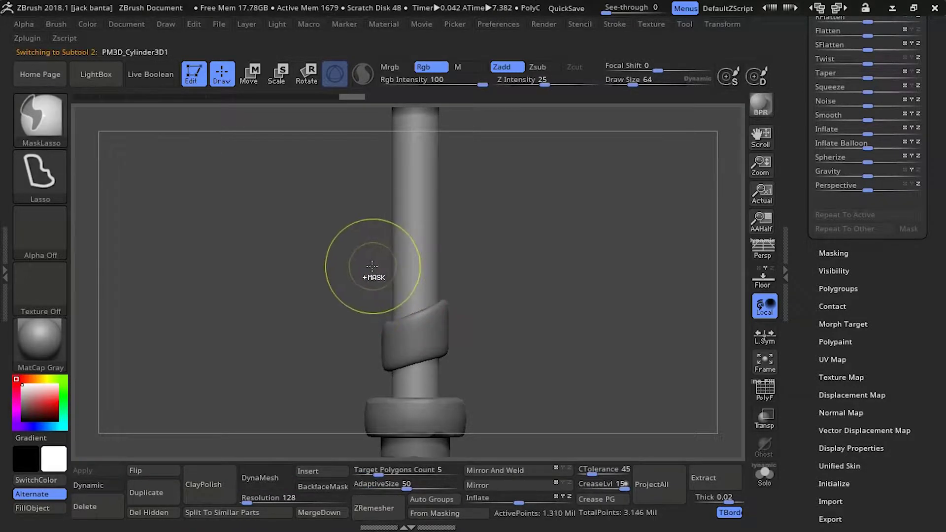
pyautogui.moveTo(382, 284)
pyautogui.keyDown('ctrl'); pyautogui.mouseDown()
pyautogui.moveTo(477, 335)
pyautogui.moveTo(449, 365)
pyautogui.moveTo(430, 360)
pyautogui.moveTo(305, 272)
pyautogui.mouseUp(); pyautogui.keyUp('ctrl')
pyautogui.moveTo(336, 321)
pyautogui.mouseDown()
pyautogui.moveTo(228, 304)
pyautogui.moveTo(245, 297)
pyautogui.moveTo(294, 319)
pyautogui.moveTo(330, 313)
pyautogui.mouseUp()
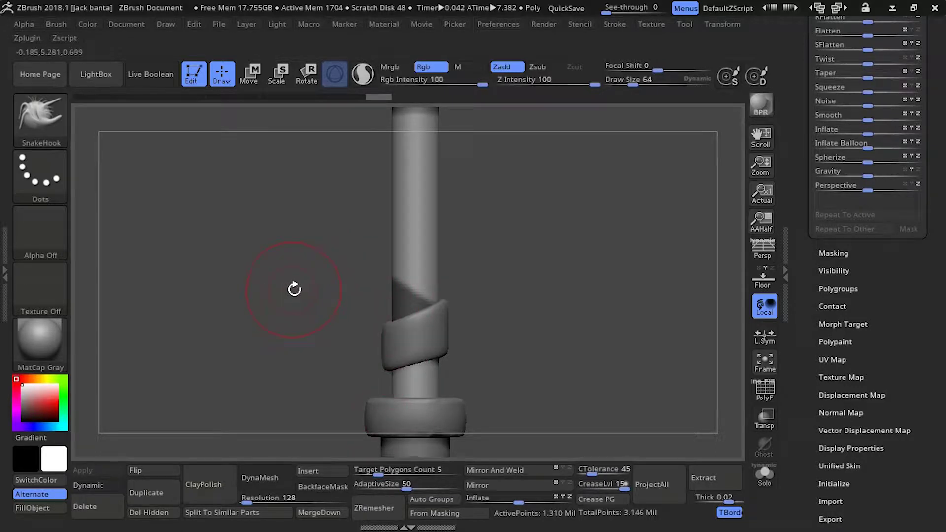
pyautogui.moveTo(366, 304)
pyautogui.keyDown('ctrl'); pyautogui.keyDown('alt'); pyautogui.mouseDown()
pyautogui.moveTo(414, 388)
pyautogui.moveTo(404, 385)
pyautogui.mouseUp(); pyautogui.keyUp('alt'); pyautogui.keyUp('ctrl')
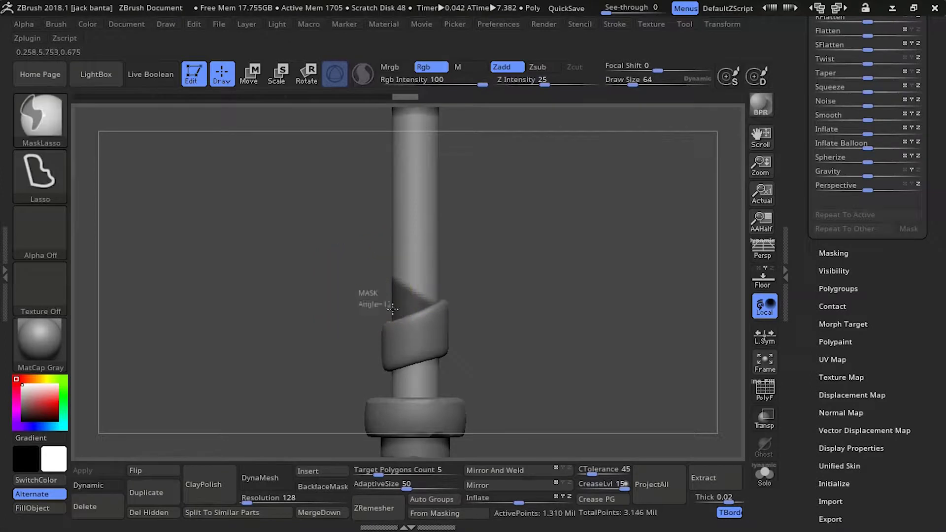
pyautogui.keyDown('ctrl'); pyautogui.moveTo(372, 296); pyautogui.dragTo(458, 376); pyautogui.keyUp('ctrl')
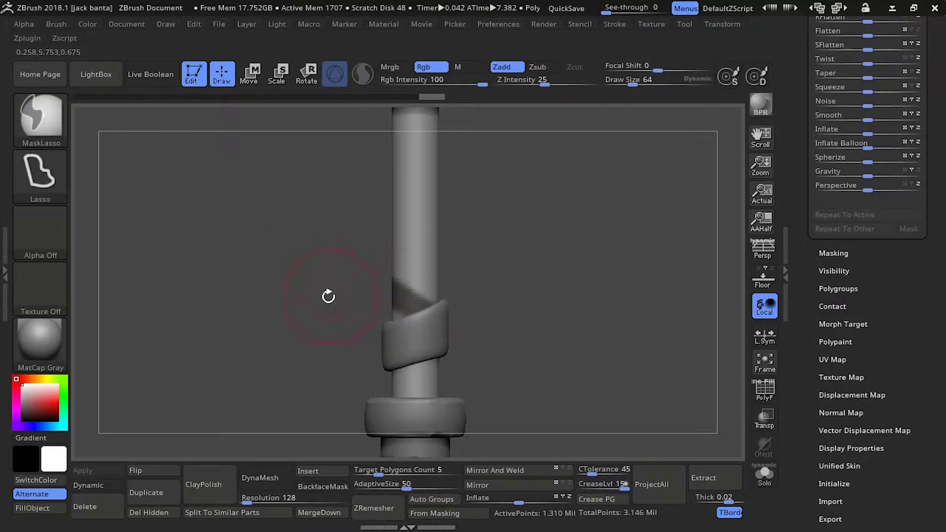
pyautogui.moveTo(327, 295)
pyautogui.mouseDown()
pyautogui.moveTo(237, 280)
pyautogui.moveTo(315, 316)
pyautogui.mouseUp()
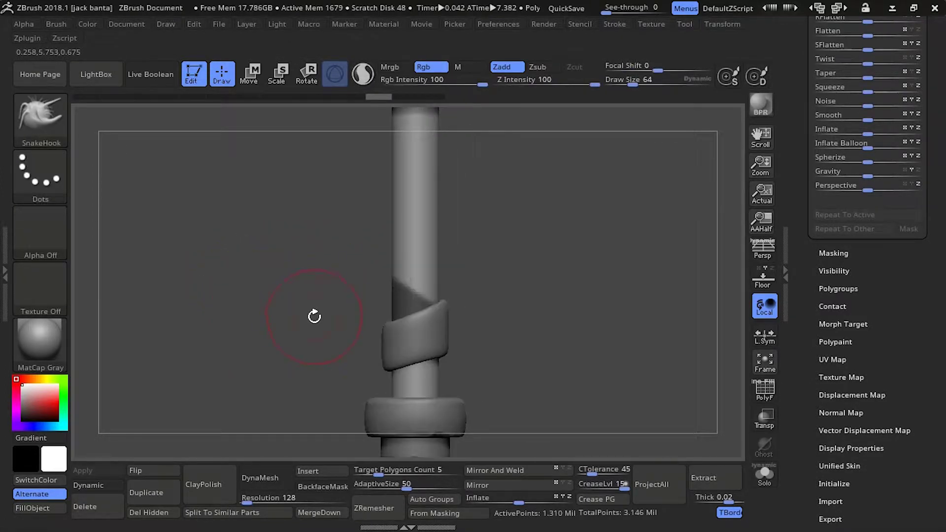
pyautogui.keyDown('ctrl'); pyautogui.click(376, 266); pyautogui.keyUp('ctrl')
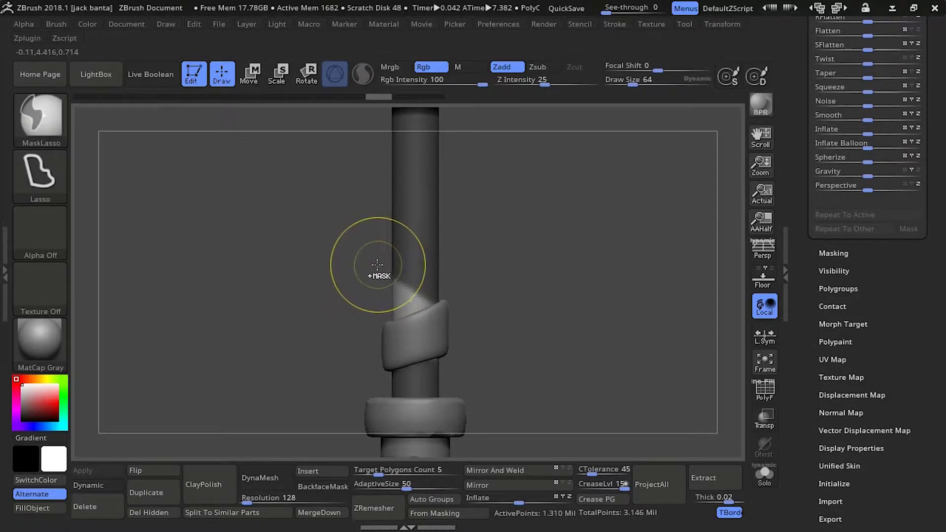
pyautogui.keyDown('ctrl'); pyautogui.click(304, 240); pyautogui.keyUp('ctrl')
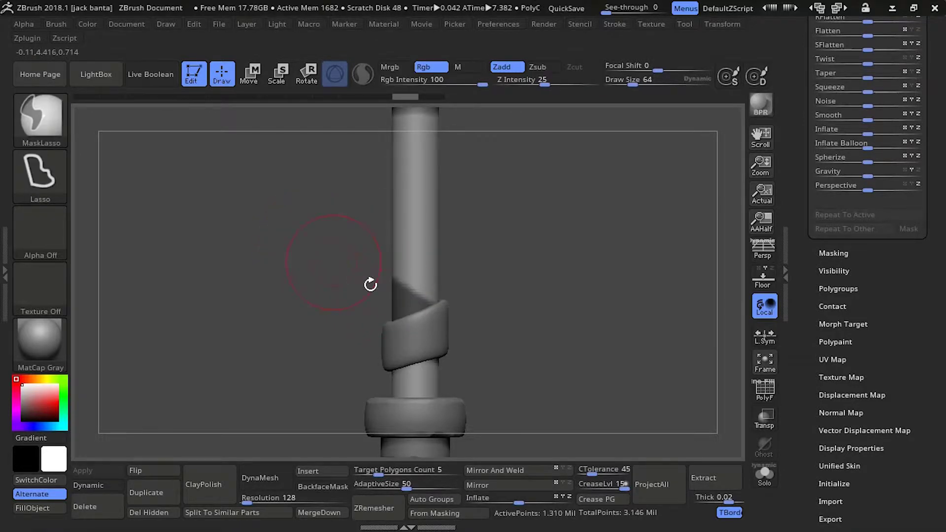
pyautogui.click(763, 478)
pyautogui.click(764, 475)
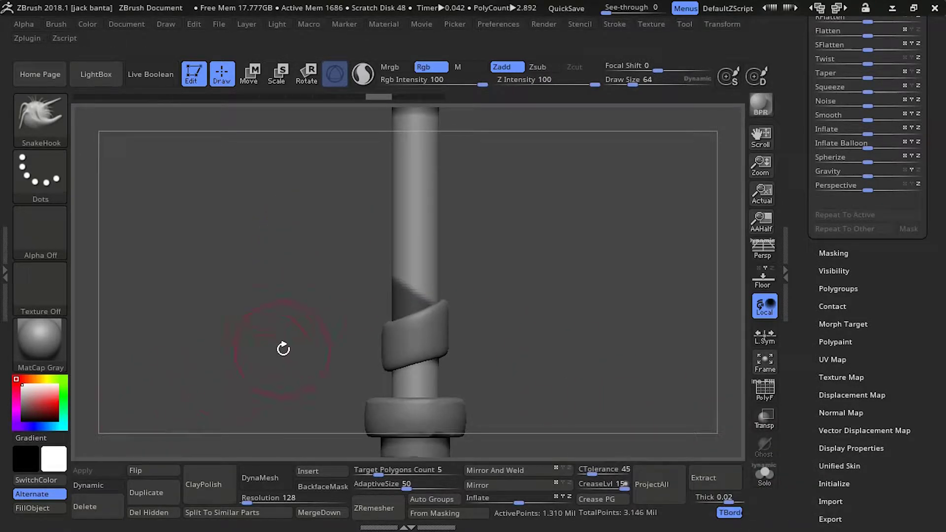
# Step: Extract the masked part of the shaft at thickness 0.02 and accept it as a separate subtool
pyautogui.scroll(5, 802, 407)
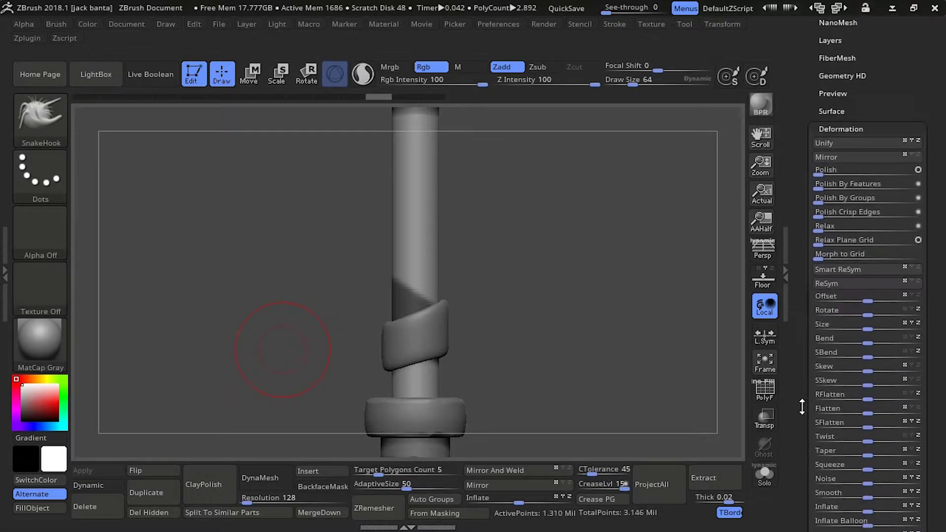
pyautogui.click(699, 477)
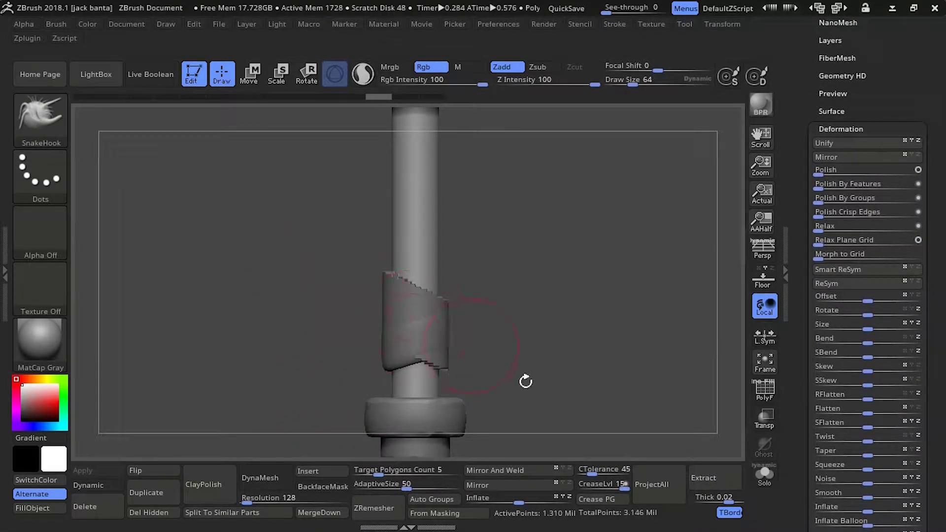
pyautogui.moveTo(807, 74); pyautogui.dragTo(805, 145)
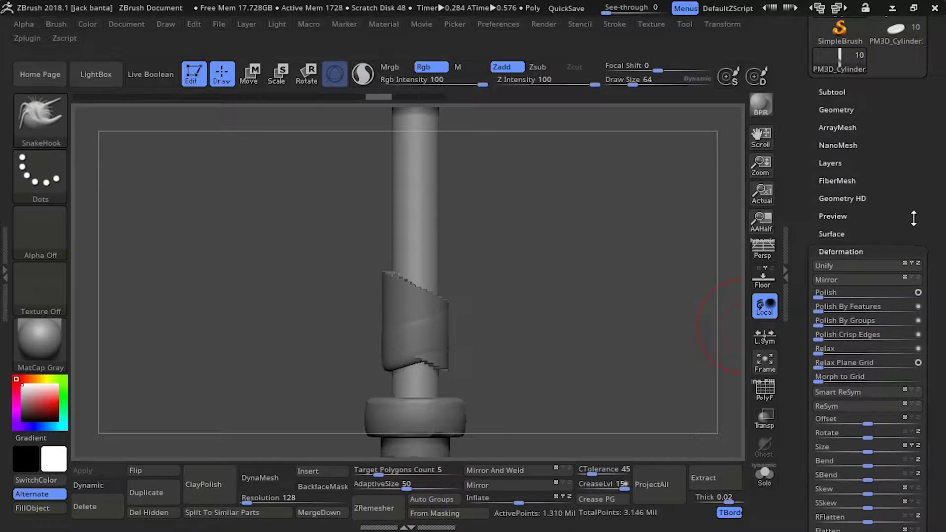
pyautogui.click(822, 93)
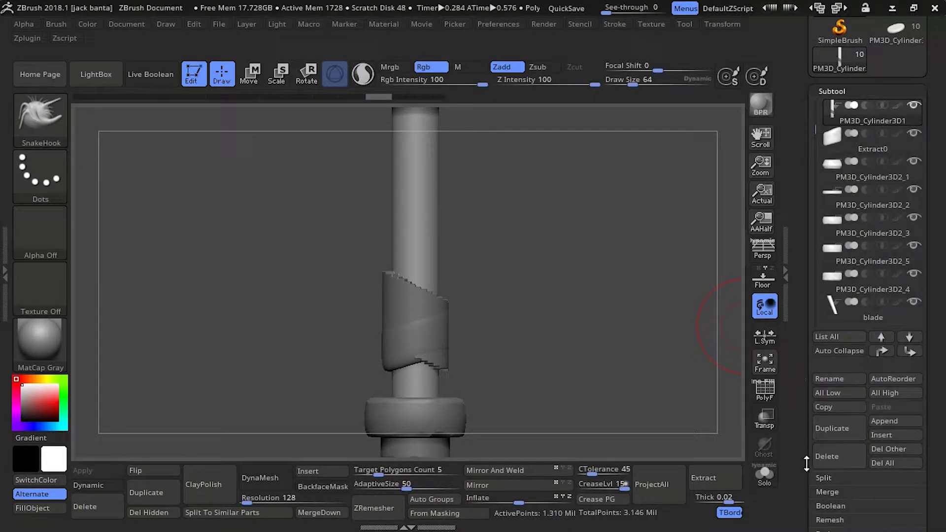
pyautogui.moveTo(806, 464); pyautogui.dragTo(800, 384)
pyautogui.click(819, 429)
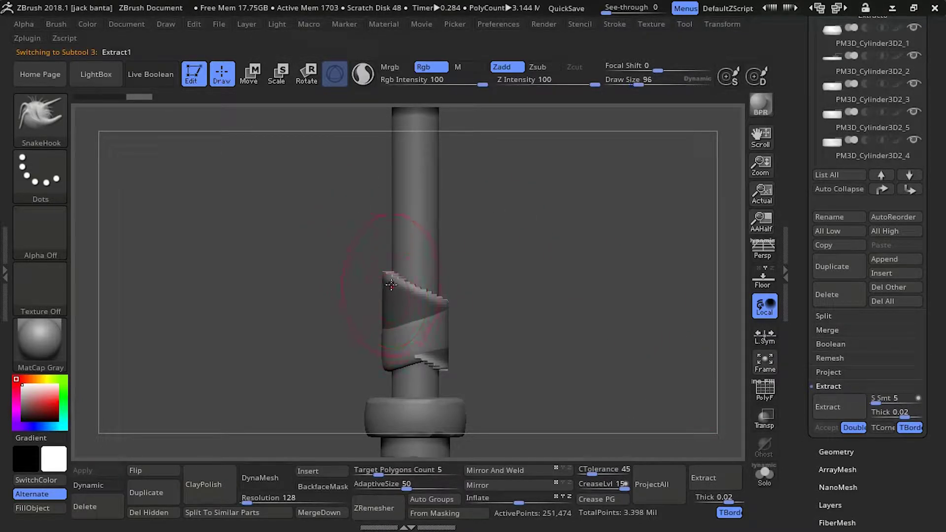
# Step: Select the newly extracted band, smooth its jagged upper and lower rims from the front, and unmask its surface
pyautogui.moveTo(385, 275)
pyautogui.keyDown('shift'); pyautogui.mouseDown()
pyautogui.moveTo(448, 303)
pyautogui.moveTo(441, 369)
pyautogui.mouseUp(); pyautogui.keyUp('shift')
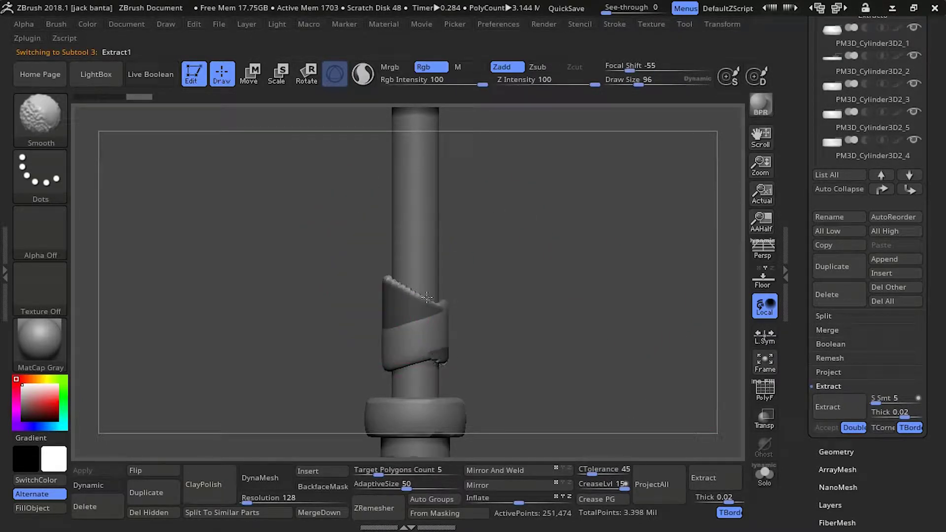
pyautogui.moveTo(309, 285); pyautogui.dragTo(362, 291)
pyautogui.moveTo(278, 286); pyautogui.dragTo(232, 281)
pyautogui.keyDown('ctrl'); pyautogui.click(232, 281); pyautogui.keyUp('ctrl')
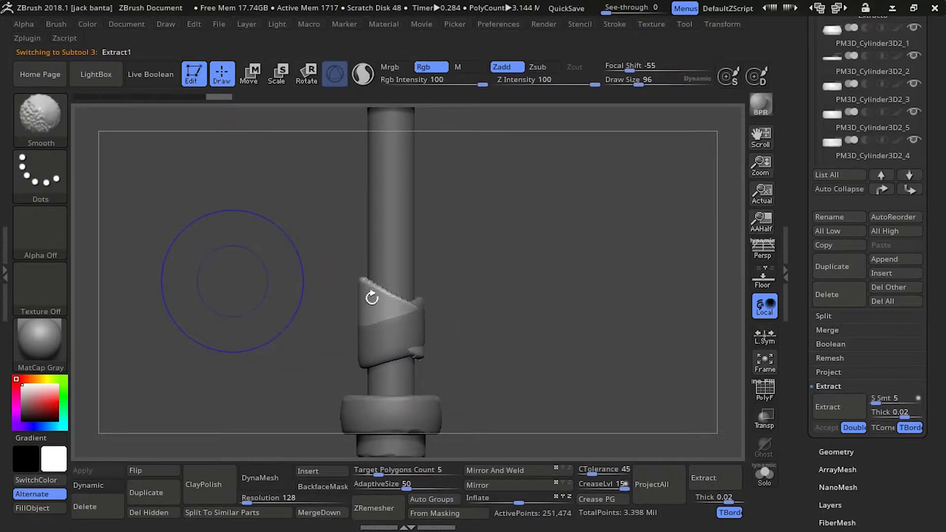
# Step: Smooth the new band's upper rim and jagged lower edge from the back of the shaft
pyautogui.moveTo(340, 311); pyautogui.dragTo(333, 295)
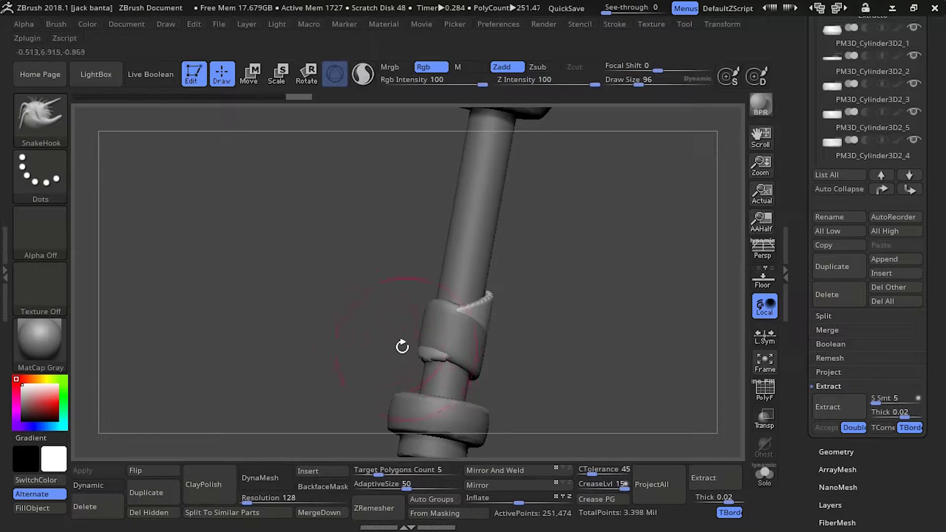
pyautogui.keyDown('shift'); pyautogui.moveTo(402, 347); pyautogui.dragTo(380, 344); pyautogui.keyUp('shift')
pyautogui.press('ctrl')
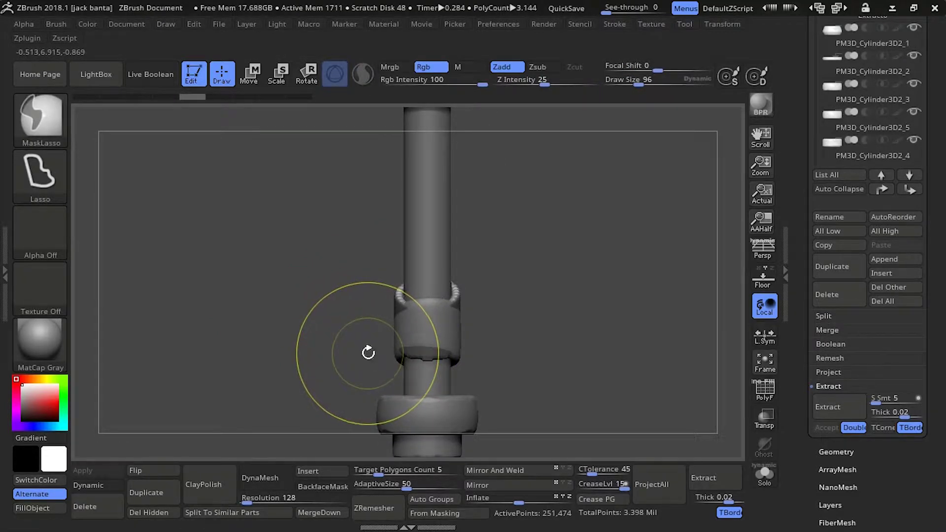
pyautogui.press('shift')
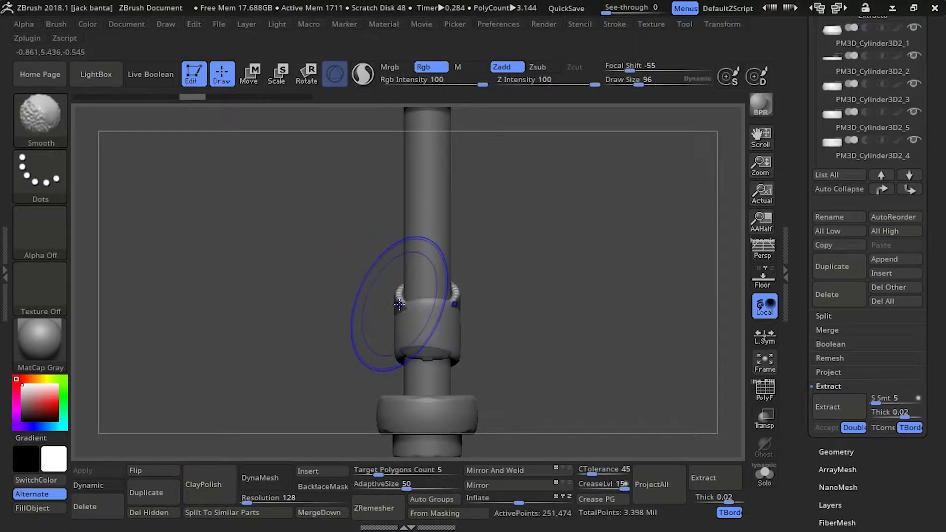
pyautogui.keyDown('shift'); pyautogui.moveTo(420, 348); pyautogui.dragTo(424, 362); pyautogui.keyUp('shift')
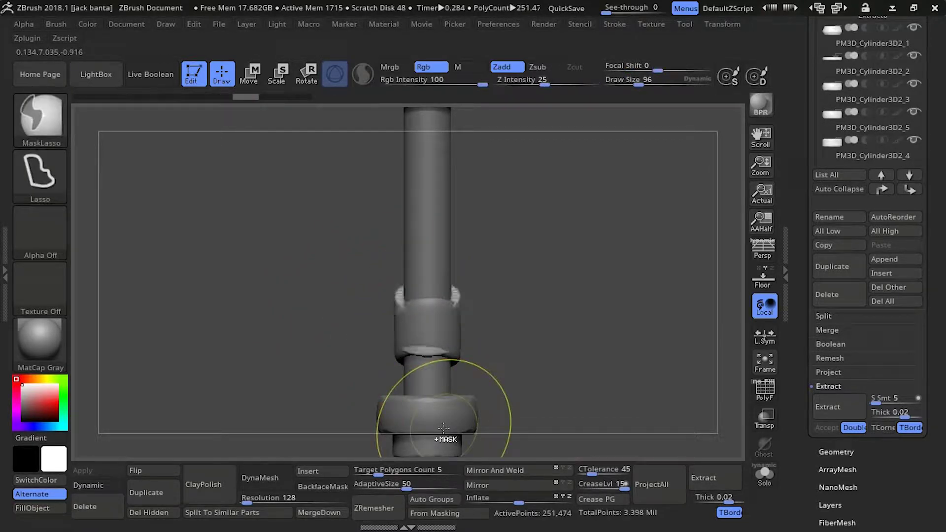
# Step: Mirror and weld the new band, and remesh it with ZRemesher at target polygon count 5 and adaptive size 50
pyautogui.click(513, 472)
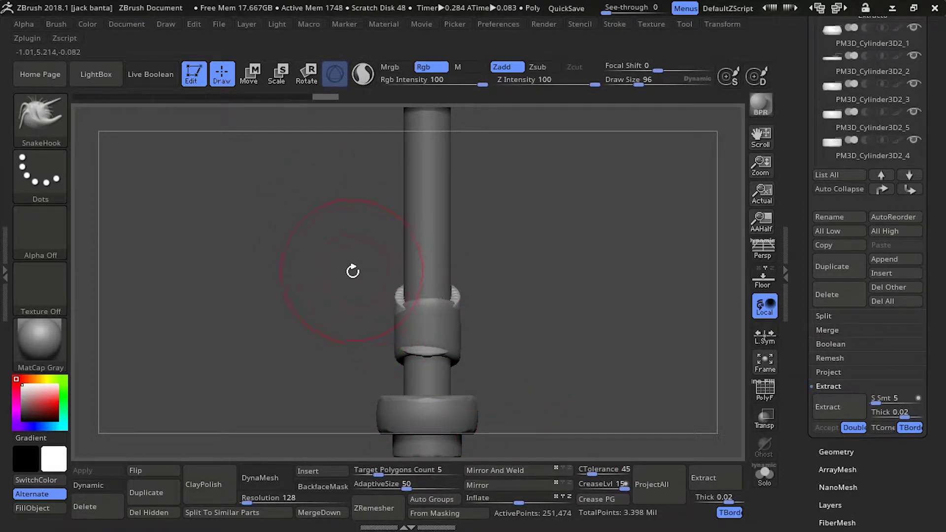
pyautogui.moveTo(353, 272); pyautogui.dragTo(403, 308)
pyautogui.keyDown('shift'); pyautogui.moveTo(315, 259); pyautogui.dragTo(363, 238); pyautogui.keyUp('shift')
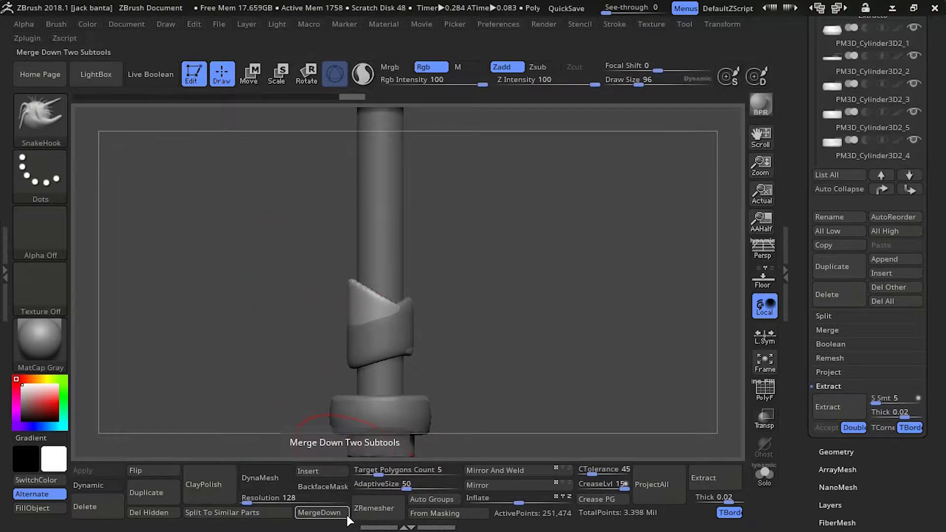
pyautogui.click(363, 510)
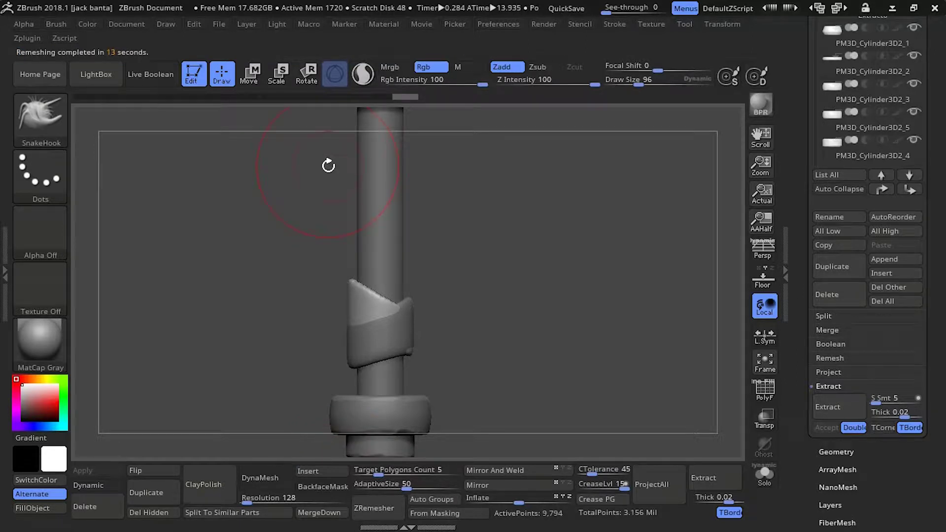
# Step: Smooth the remeshed band's rims and its overlap with the first band around the shaft
pyautogui.moveTo(328, 166)
pyautogui.mouseDown()
pyautogui.moveTo(296, 251)
pyautogui.moveTo(379, 274)
pyautogui.mouseUp()
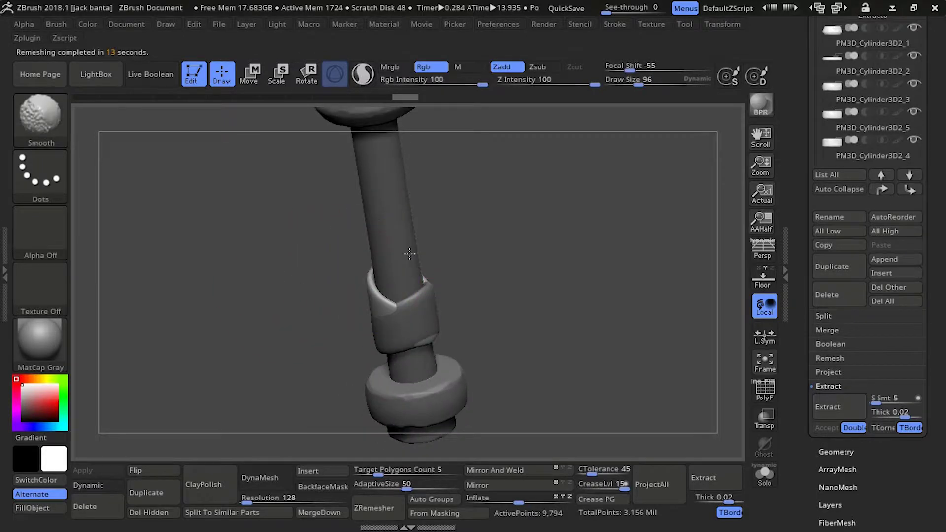
pyautogui.moveTo(339, 321)
pyautogui.mouseDown()
pyautogui.moveTo(313, 281)
pyautogui.moveTo(306, 242)
pyautogui.moveTo(318, 276)
pyautogui.mouseUp()
pyautogui.moveTo(245, 214)
pyautogui.mouseDown()
pyautogui.moveTo(353, 220)
pyautogui.moveTo(297, 279)
pyautogui.moveTo(310, 313)
pyautogui.moveTo(327, 268)
pyautogui.moveTo(275, 231)
pyautogui.moveTo(296, 267)
pyautogui.moveTo(370, 286)
pyautogui.mouseUp()
pyautogui.press('shift')
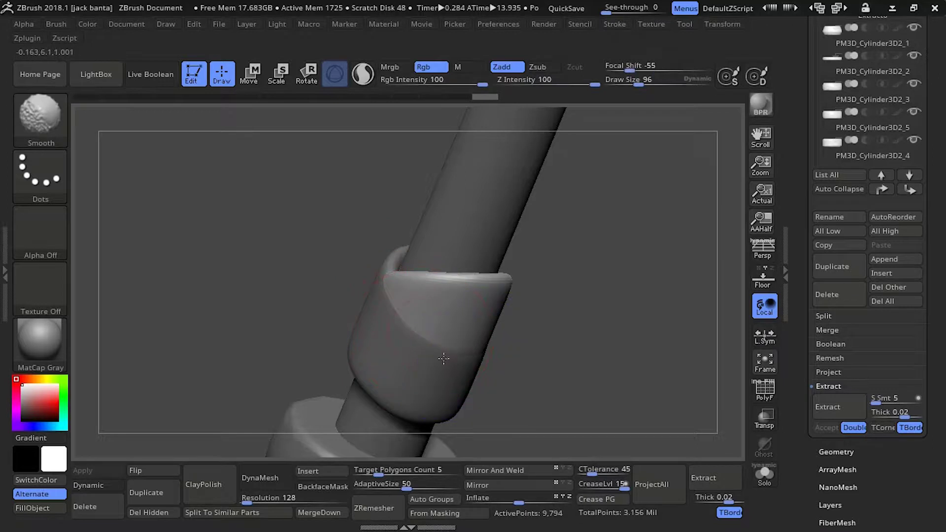
pyautogui.keyDown('shift'); pyautogui.moveTo(340, 227); pyautogui.dragTo(341, 222); pyautogui.keyUp('shift')
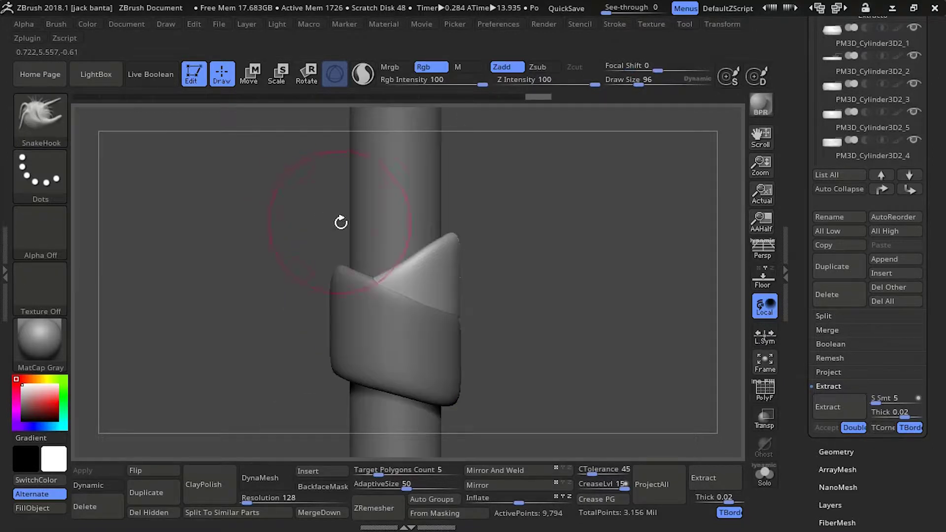
# Step: Undo the last smoothing stroke and sculpt the second band inward beneath the first band's upper rim with the SnakeHook and Smooth brushes
pyautogui.keyDown('shift'); pyautogui.moveTo(426, 329); pyautogui.dragTo(416, 315); pyautogui.keyUp('shift')
pyautogui.hotkey('ctrl', 'z')
pyautogui.press('b')
pyautogui.press('s')
pyautogui.press('h')
pyautogui.moveTo(255, 279); pyautogui.dragTo(261, 308)
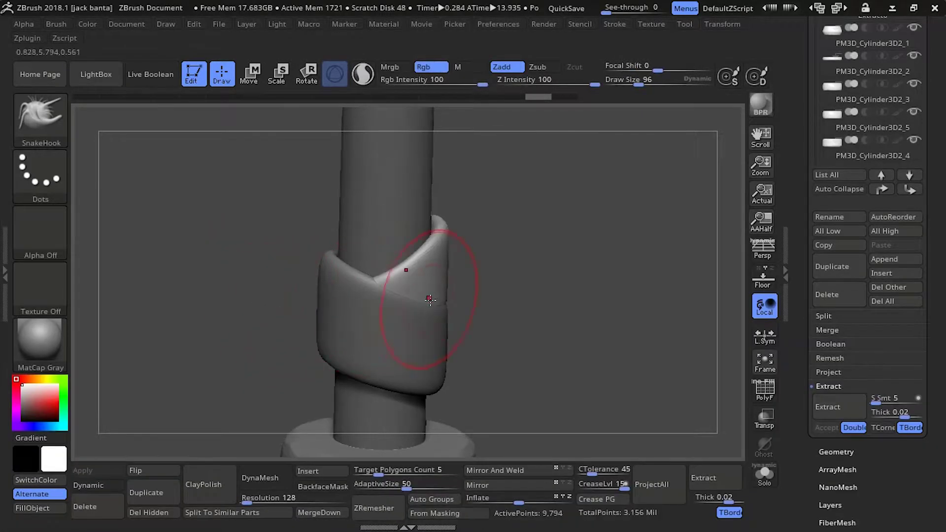
pyautogui.moveTo(295, 266)
pyautogui.mouseDown()
pyautogui.moveTo(220, 211)
pyautogui.moveTo(308, 236)
pyautogui.moveTo(415, 294)
pyautogui.moveTo(390, 325)
pyautogui.moveTo(362, 306)
pyautogui.mouseUp()
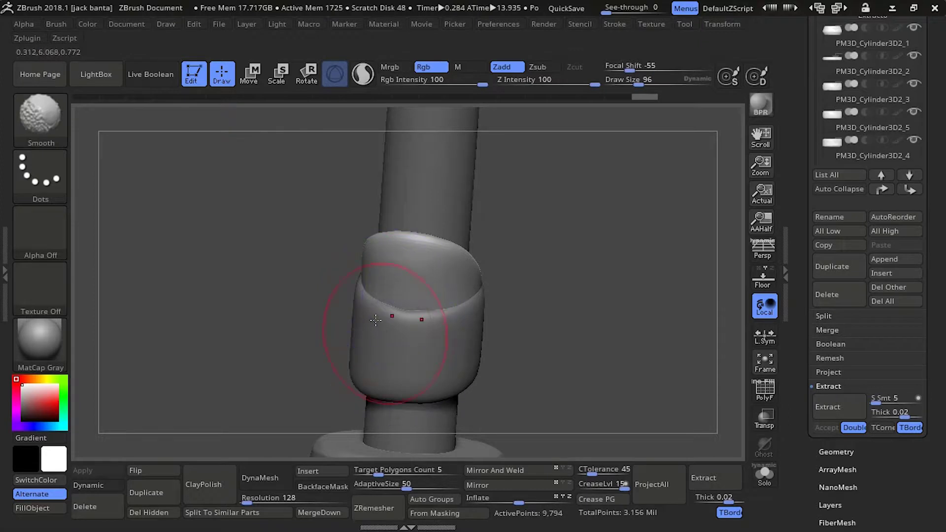
pyautogui.moveTo(375, 321); pyautogui.dragTo(479, 308, button='right')
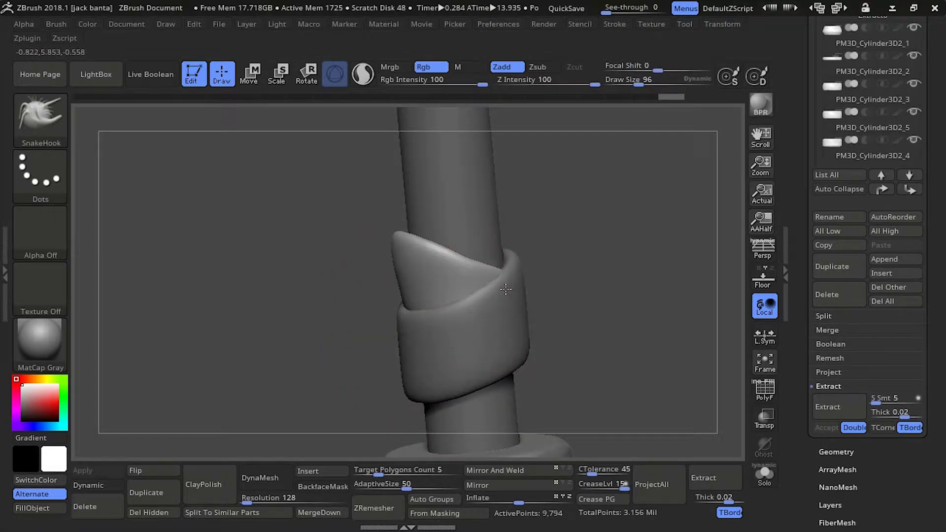
pyautogui.moveTo(363, 220); pyautogui.dragTo(505, 256)
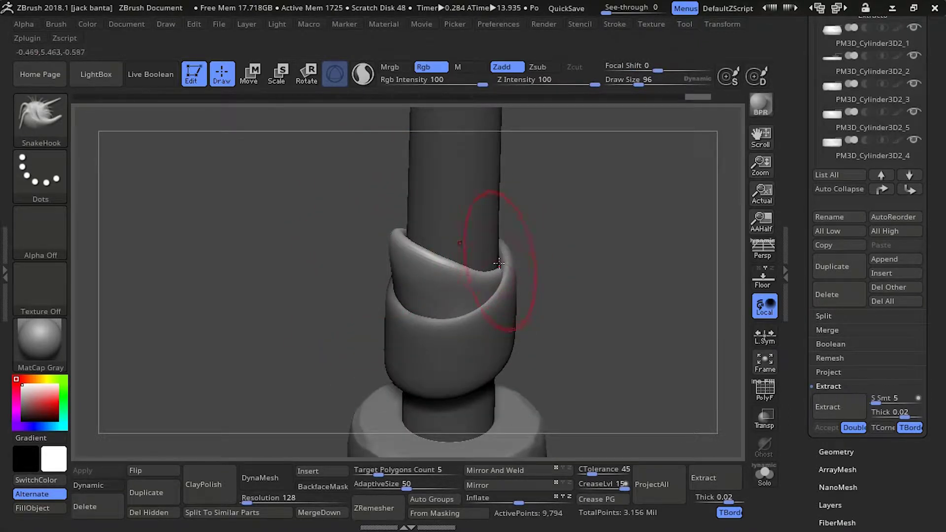
pyautogui.moveTo(449, 252)
pyautogui.mouseDown(button='right')
pyautogui.moveTo(360, 233)
pyautogui.moveTo(287, 194)
pyautogui.mouseUp(button='right')
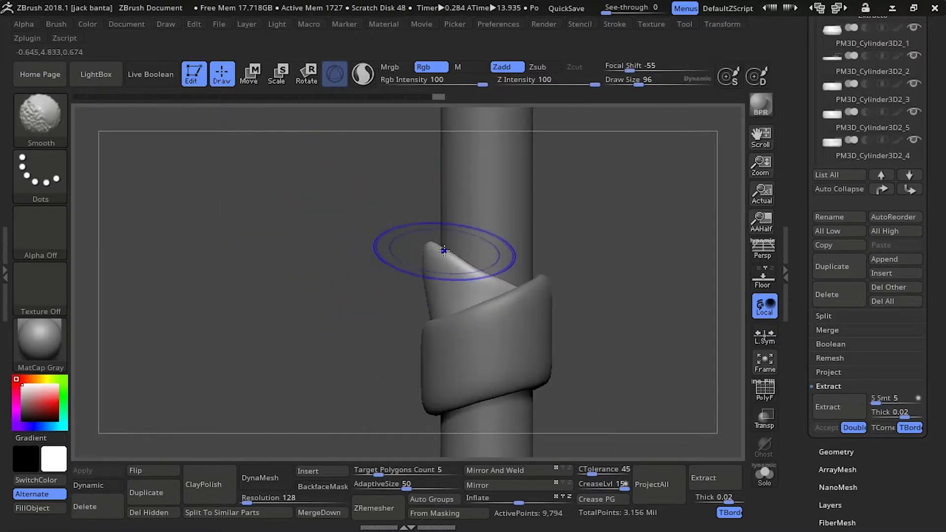
# Step: Reshape the second band's upper rim with the SnakeHook brush and smooth its edge where it crosses the first band
pyautogui.press('b')
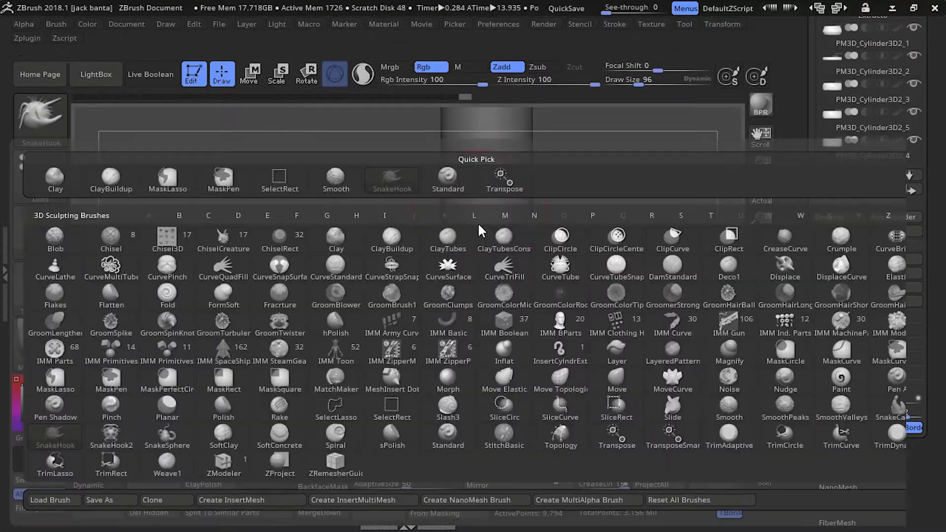
pyautogui.press('s')
pyautogui.press('h')
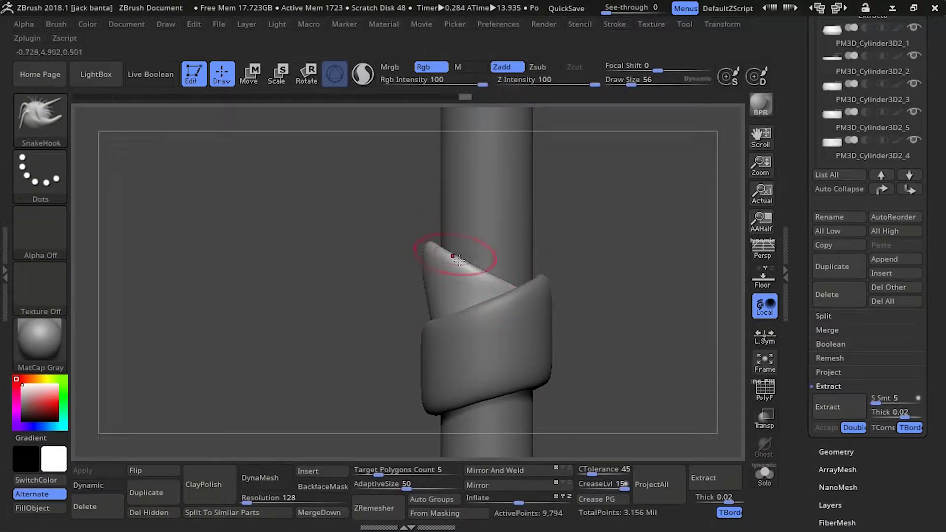
pyautogui.moveTo(386, 256); pyautogui.dragTo(453, 274)
pyautogui.moveTo(333, 306)
pyautogui.keyDown('alt'); pyautogui.mouseDown()
pyautogui.moveTo(293, 160)
pyautogui.moveTo(429, 303)
pyautogui.mouseUp(); pyautogui.keyUp('alt')
pyautogui.press(']')
pyautogui.keyDown('shift'); pyautogui.moveTo(487, 281); pyautogui.dragTo(486, 278); pyautogui.keyUp('shift')
pyautogui.moveTo(300, 253)
pyautogui.mouseDown()
pyautogui.moveTo(287, 251)
pyautogui.moveTo(274, 140)
pyautogui.moveTo(323, 317)
pyautogui.mouseUp()
# Step: Inflate the second band slightly and smooth its surface beside the first band
pyautogui.moveTo(524, 499); pyautogui.dragTo(526, 499)
pyautogui.moveTo(290, 306)
pyautogui.mouseDown()
pyautogui.moveTo(277, 205)
pyautogui.moveTo(300, 246)
pyautogui.mouseUp()
pyautogui.keyDown('shift'); pyautogui.moveTo(374, 340); pyautogui.dragTo(382, 344); pyautogui.keyUp('shift')
pyautogui.moveTo(301, 266); pyautogui.dragTo(318, 225)
# Step: Select the central shaft and mask a strip around it directly above the second band
pyautogui.keyDown('alt'); pyautogui.click(409, 206); pyautogui.keyUp('alt')
pyautogui.keyDown('alt'); pyautogui.moveTo(275, 256); pyautogui.dragTo(221, 141); pyautogui.keyUp('alt')
pyautogui.keyDown('alt'); pyautogui.moveTo(222, 140); pyautogui.dragTo(297, 316); pyautogui.keyUp('alt')
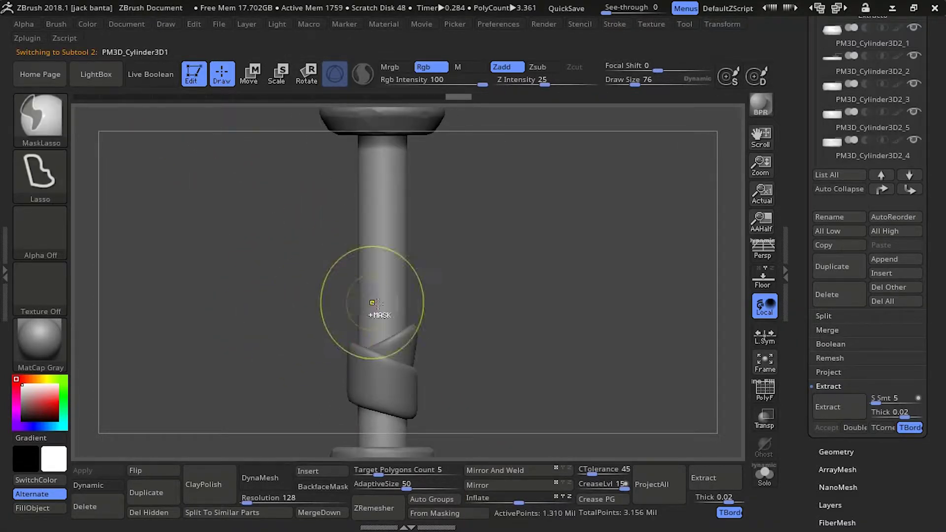
pyautogui.moveTo(432, 375)
pyautogui.keyDown('ctrl'); pyautogui.mouseDown()
pyautogui.moveTo(327, 312)
pyautogui.moveTo(325, 320)
pyautogui.mouseUp(); pyautogui.keyUp('ctrl')
pyautogui.hotkey('ctrl', 'z')
pyautogui.moveTo(425, 328)
pyautogui.keyDown('ctrl'); pyautogui.mouseDown()
pyautogui.moveTo(318, 325)
pyautogui.moveTo(436, 340)
pyautogui.moveTo(279, 251)
pyautogui.mouseUp(); pyautogui.keyUp('ctrl')
pyautogui.hotkey('ctrl', 'z')
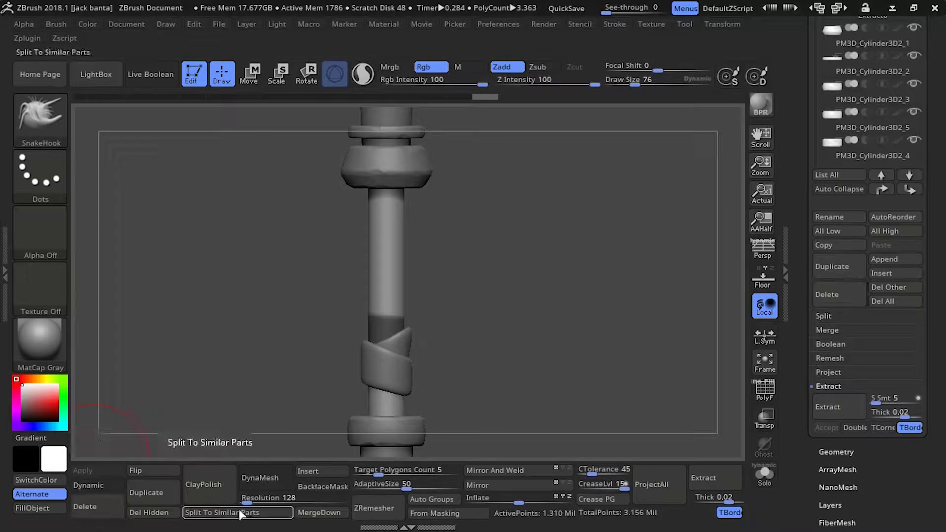
# Step: Extract the masked strip as a third band with thickness 0.02 and clear its mask
pyautogui.click(831, 411)
pyautogui.click(824, 428)
pyautogui.keyDown('alt'); pyautogui.click(390, 327); pyautogui.keyUp('alt')
pyautogui.keyDown('ctrl'); pyautogui.moveTo(305, 345); pyautogui.dragTo(273, 314); pyautogui.keyUp('ctrl')
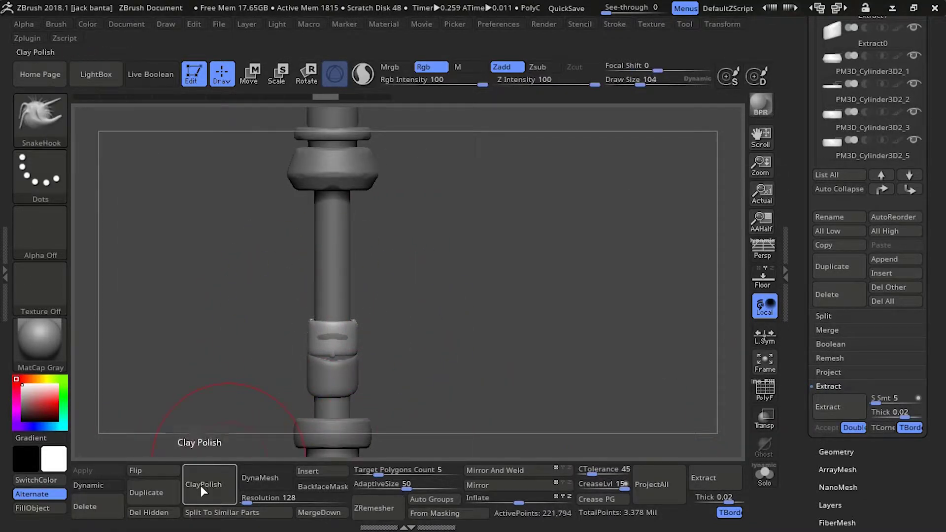
# Step: DynaMesh the third band at resolution 128 and smooth its rough edges
pyautogui.click(260, 478)
pyautogui.keyDown('alt'); pyautogui.moveTo(236, 285); pyautogui.dragTo(284, 342); pyautogui.keyUp('alt')
pyautogui.keyDown('shift'); pyautogui.moveTo(346, 351); pyautogui.dragTo(363, 348); pyautogui.keyUp('shift')
pyautogui.moveTo(246, 305); pyautogui.dragTo(261, 271)
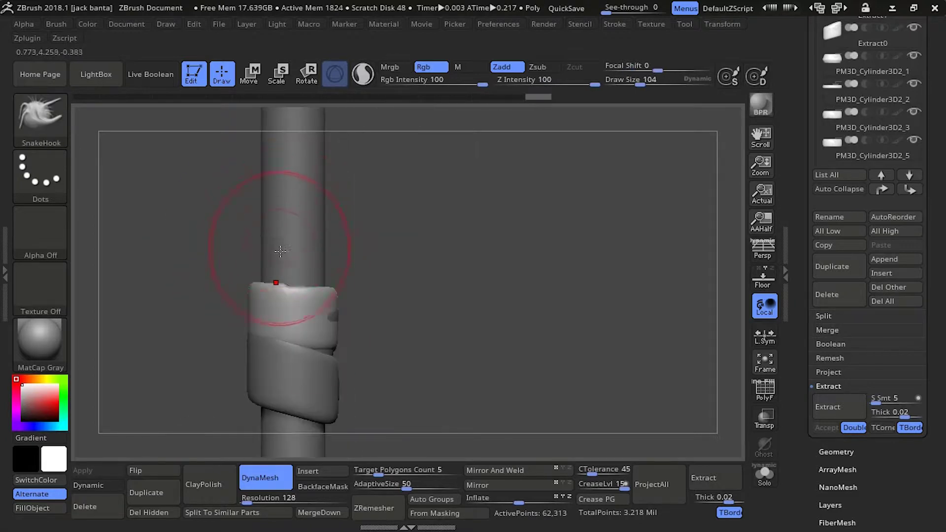
# Step: Remesh the third band with ZRemesher at target polygon count 5 and adaptive size 22, and smooth its rims
pyautogui.click(376, 508)
pyautogui.moveTo(214, 194); pyautogui.dragTo(597, 346)
pyautogui.click(378, 507)
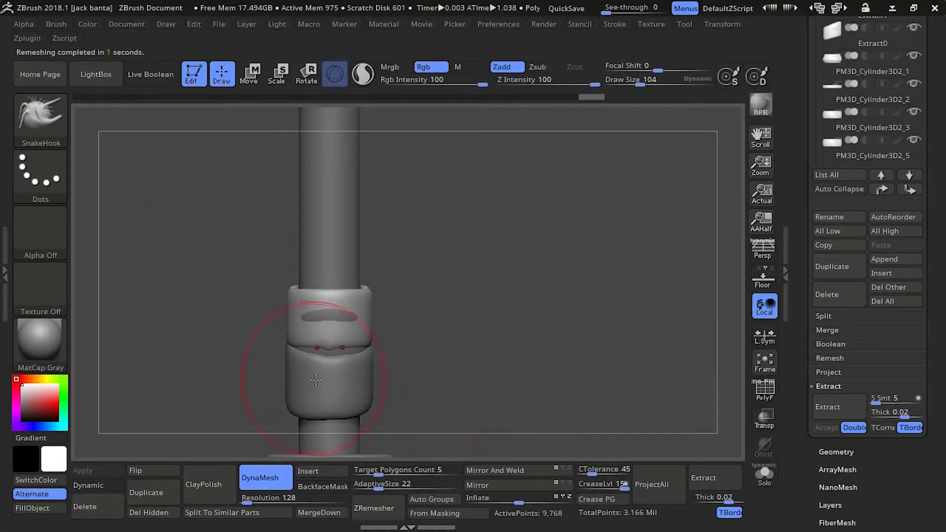
pyautogui.moveTo(337, 374); pyautogui.dragTo(333, 352)
pyautogui.keyDown('shift'); pyautogui.moveTo(217, 342); pyautogui.dragTo(291, 375); pyautogui.keyUp('shift')
pyautogui.moveTo(247, 255); pyautogui.dragTo(238, 214)
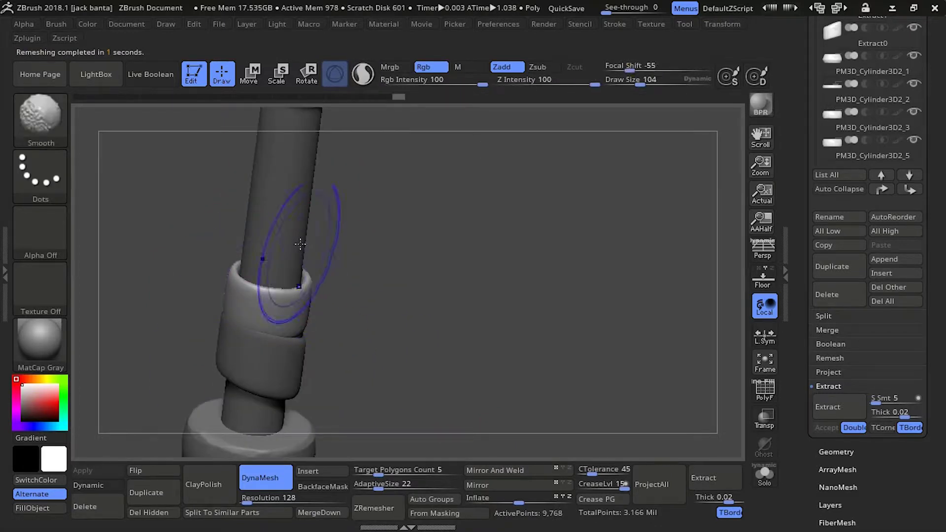
# Step: Reduce the third band's mesh with ZRemesher at adaptive size 10 and target polygon count 0.3002
pyautogui.click(359, 512)
pyautogui.moveTo(366, 474); pyautogui.dragTo(361, 473)
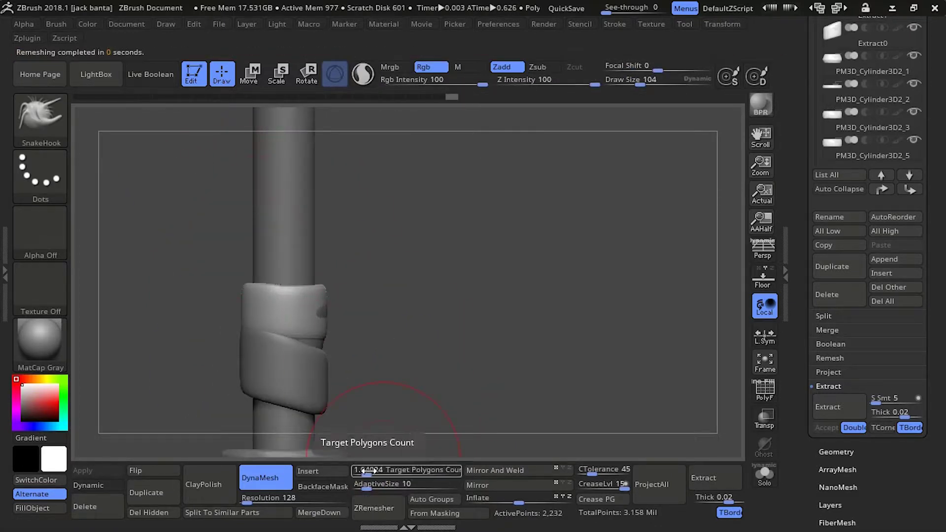
pyautogui.click(373, 507)
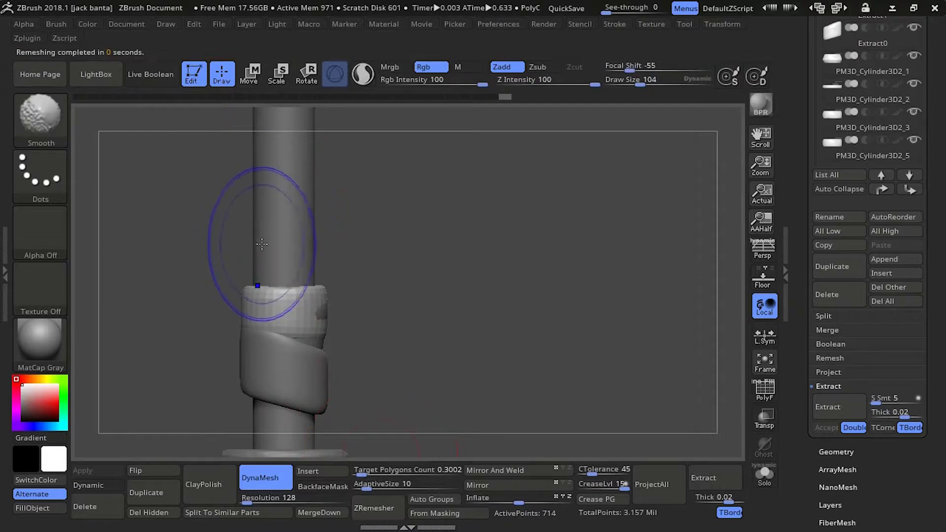
# Step: Place the transform gizmo on the third band and scale the band down slightly around the shaft
pyautogui.click(278, 76)
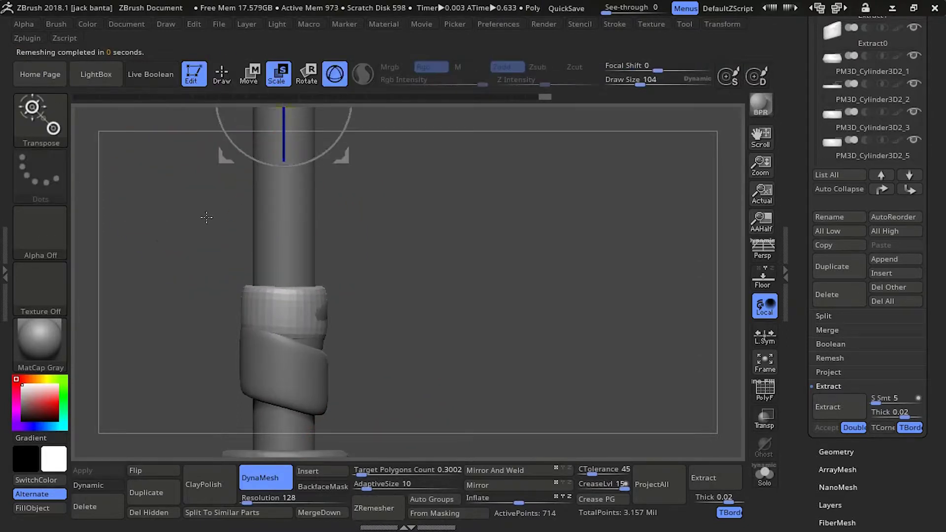
pyautogui.keyDown('alt'); pyautogui.moveTo(207, 128); pyautogui.dragTo(189, 310); pyautogui.keyUp('alt')
pyautogui.click(248, 159)
pyautogui.keyDown('alt'); pyautogui.moveTo(202, 355); pyautogui.dragTo(227, 123); pyautogui.keyUp('alt')
pyautogui.moveTo(292, 290); pyautogui.dragTo(282, 291)
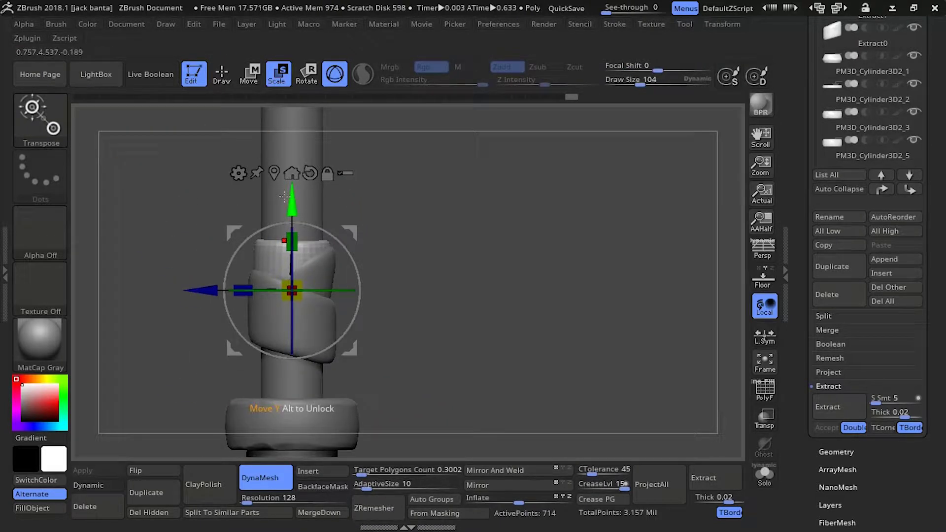
# Step: Shape the third band's upper rim with the SnakeHook brush and subdivide the band to level 4
pyautogui.press('q')
pyautogui.press('b')
pyautogui.press('s')
pyautogui.press('h')
pyautogui.moveTo(261, 217)
pyautogui.mouseDown()
pyautogui.moveTo(295, 293)
pyautogui.moveTo(335, 291)
pyautogui.moveTo(282, 241)
pyautogui.moveTo(261, 256)
pyautogui.mouseUp()
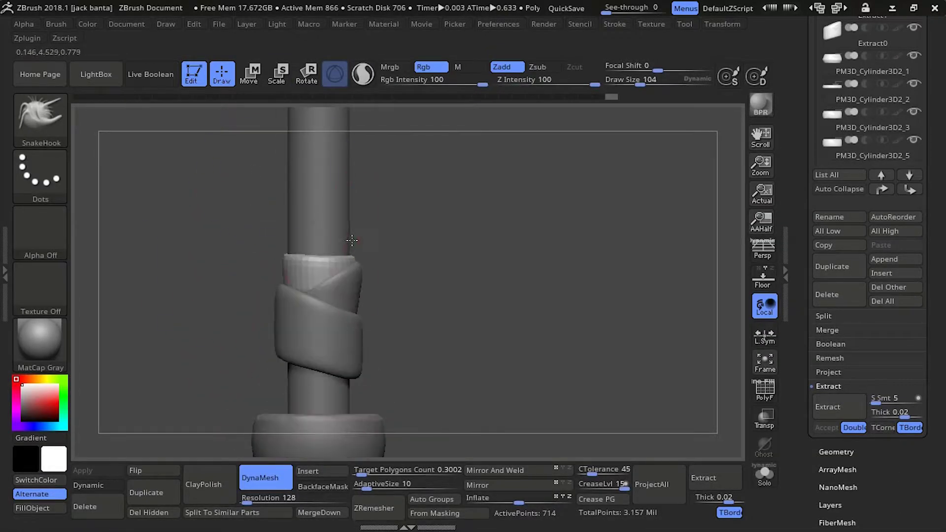
pyautogui.press('ctrl')
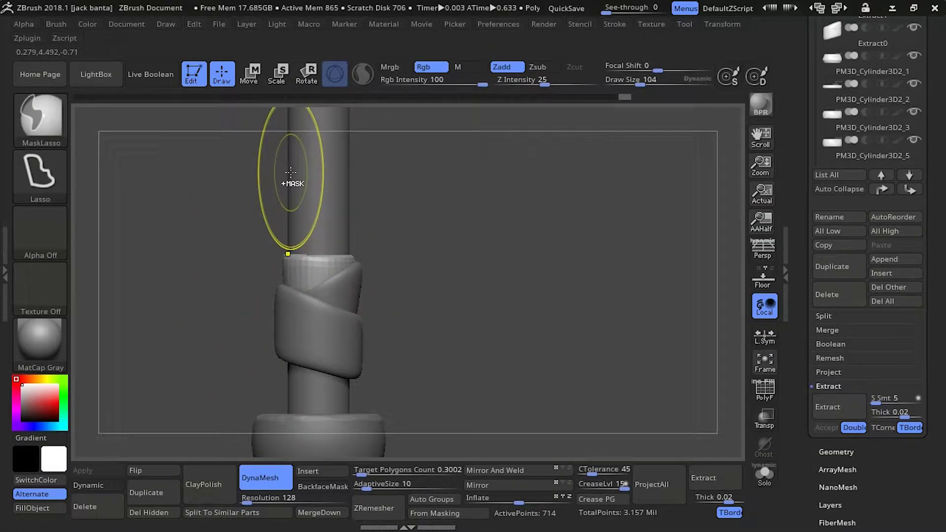
pyautogui.moveTo(211, 169)
pyautogui.mouseDown()
pyautogui.moveTo(266, 239)
pyautogui.moveTo(306, 190)
pyautogui.moveTo(250, 238)
pyautogui.moveTo(321, 318)
pyautogui.moveTo(292, 284)
pyautogui.moveTo(259, 277)
pyautogui.moveTo(207, 300)
pyautogui.moveTo(202, 316)
pyautogui.moveTo(194, 289)
pyautogui.moveTo(197, 318)
pyautogui.moveTo(106, 249)
pyautogui.mouseUp()
# Step: Mask a diagonal strip on the shaft above the third band and extract it as a fourth band with thickness 0.02
pyautogui.keyDown('alt'); pyautogui.click(256, 318); pyautogui.keyUp('alt')
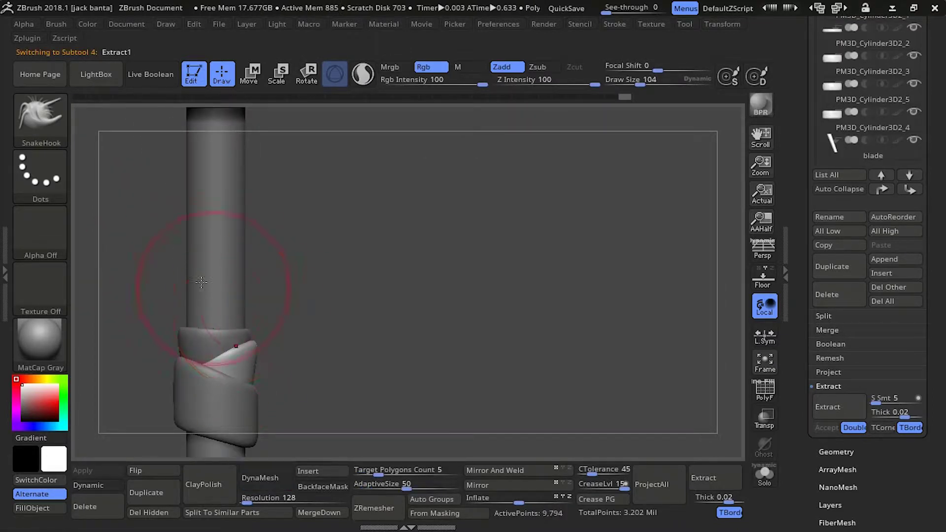
pyautogui.moveTo(201, 282)
pyautogui.keyDown('ctrl'); pyautogui.mouseDown(button='right')
pyautogui.moveTo(150, 310)
pyautogui.moveTo(160, 337)
pyautogui.moveTo(209, 267)
pyautogui.moveTo(248, 276)
pyautogui.mouseUp(button='right'); pyautogui.keyUp('ctrl')
pyautogui.keyDown('alt'); pyautogui.click(224, 306); pyautogui.keyUp('alt')
pyautogui.keyDown('ctrl'); pyautogui.moveTo(251, 287); pyautogui.dragTo(212, 343); pyautogui.keyUp('ctrl')
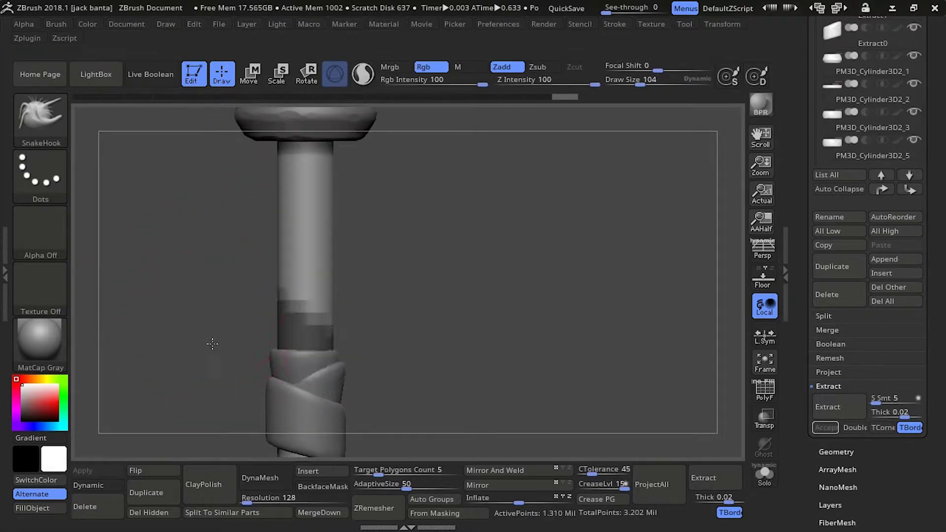
pyautogui.keyDown('ctrl'); pyautogui.moveTo(212, 343); pyautogui.dragTo(115, 331, button='right'); pyautogui.keyUp('ctrl')
pyautogui.click(827, 427)
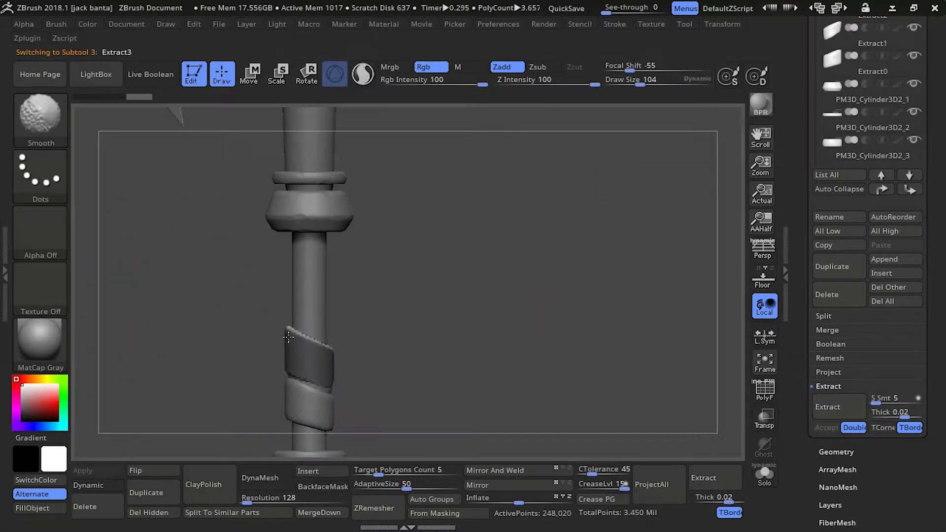
# Step: Remesh the fourth band with DynaMesh at resolution 128 and ZRemesher at target polygon count 5, smoothing its jagged rims
pyautogui.moveTo(281, 338); pyautogui.dragTo(183, 350, button='right')
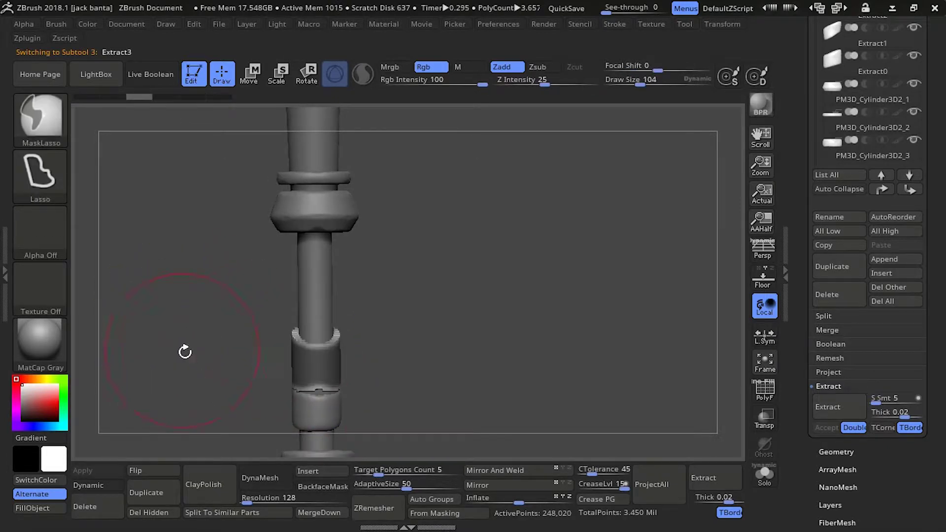
pyautogui.click(252, 477)
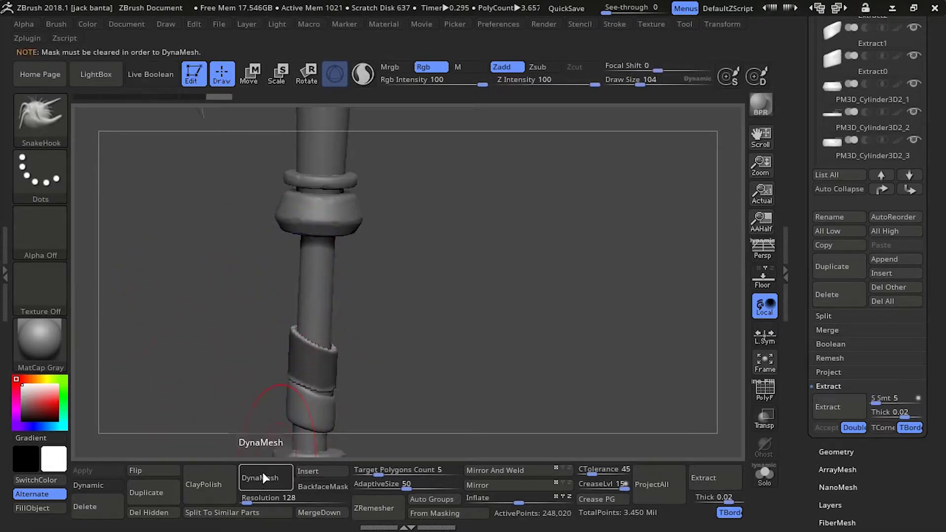
pyautogui.moveTo(228, 379)
pyautogui.keyDown('shift'); pyautogui.mouseDown()
pyautogui.moveTo(306, 429)
pyautogui.moveTo(268, 353)
pyautogui.mouseUp(); pyautogui.keyUp('shift')
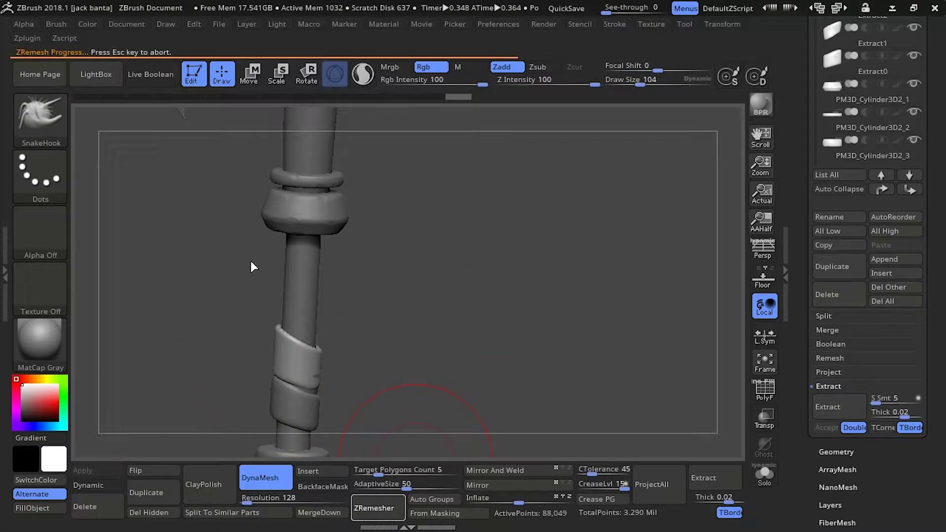
pyautogui.moveTo(264, 253); pyautogui.dragTo(249, 329)
# Step: Sculpt the second band's rim against the neighbouring bands from several angles with the SnakeHook brush
pyautogui.keyDown('alt'); pyautogui.click(221, 230); pyautogui.keyUp('alt')
pyautogui.moveTo(195, 143)
pyautogui.keyDown('alt'); pyautogui.mouseDown()
pyautogui.moveTo(248, 429)
pyautogui.moveTo(305, 246)
pyautogui.moveTo(246, 237)
pyautogui.moveTo(207, 247)
pyautogui.moveTo(178, 259)
pyautogui.moveTo(205, 266)
pyautogui.moveTo(197, 276)
pyautogui.mouseUp(); pyautogui.keyUp('alt')
pyautogui.keyDown('alt'); pyautogui.click(253, 276); pyautogui.keyUp('alt')
pyautogui.moveTo(252, 266); pyautogui.dragTo(263, 249)
pyautogui.moveTo(187, 246); pyautogui.dragTo(172, 217)
pyautogui.moveTo(253, 273); pyautogui.dragTo(261, 264)
pyautogui.moveTo(182, 222); pyautogui.dragTo(160, 205)
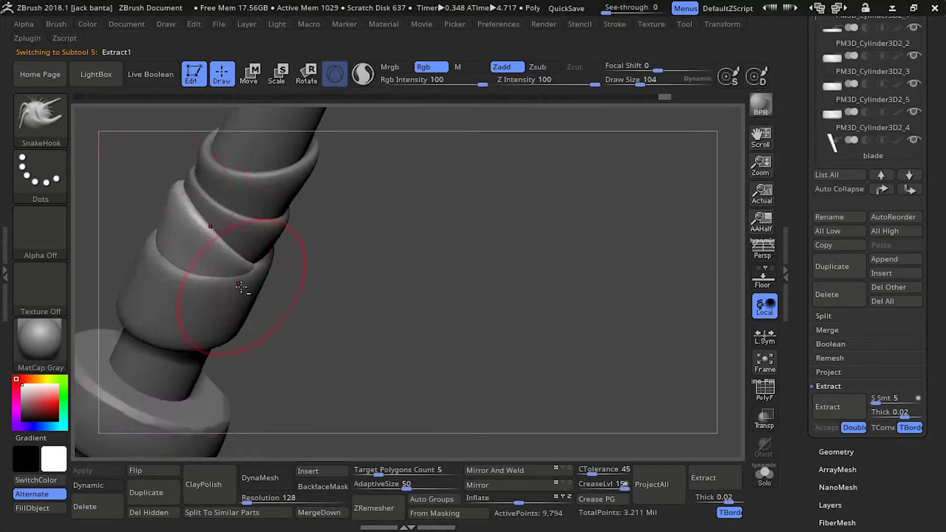
# Step: Select the first band and adjust its upper rim with the SnakeHook brush
pyautogui.keyDown('alt'); pyautogui.click(240, 287); pyautogui.keyUp('alt')
pyautogui.moveTo(256, 271); pyautogui.dragTo(263, 261)
pyautogui.moveTo(296, 266)
pyautogui.mouseDown()
pyautogui.moveTo(164, 236)
pyautogui.moveTo(158, 226)
pyautogui.moveTo(143, 234)
pyautogui.moveTo(163, 203)
pyautogui.moveTo(490, 317)
pyautogui.mouseUp()
# Step: Delete the first band's lower subdivision levels, and mirror and weld it
pyautogui.click(817, 451)
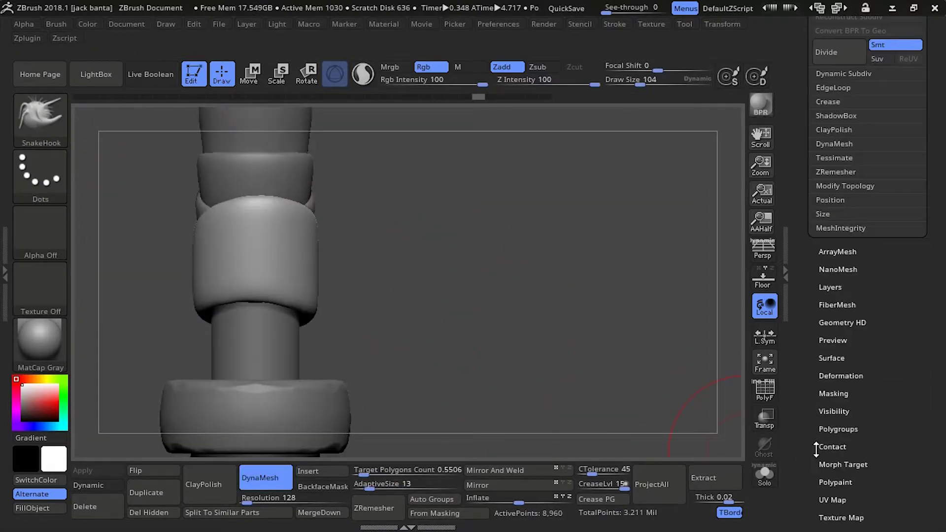
pyautogui.click(834, 149)
pyautogui.click(479, 470)
pyautogui.moveTo(190, 271); pyautogui.dragTo(209, 338)
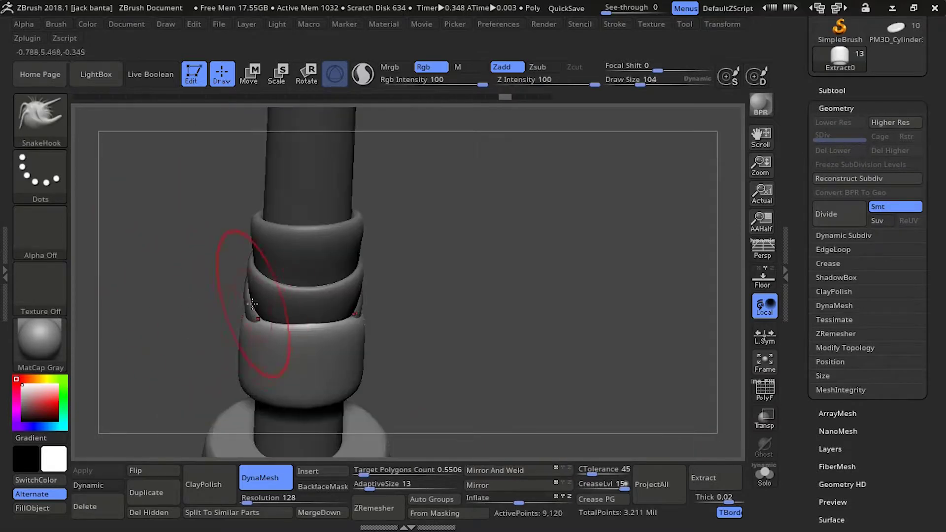
pyautogui.moveTo(251, 303)
pyautogui.mouseDown()
pyautogui.moveTo(161, 259)
pyautogui.moveTo(239, 198)
pyautogui.moveTo(241, 310)
pyautogui.moveTo(212, 281)
pyautogui.moveTo(241, 418)
pyautogui.moveTo(236, 378)
pyautogui.mouseUp()
pyautogui.moveTo(179, 350)
pyautogui.mouseDown()
pyautogui.moveTo(212, 348)
pyautogui.moveTo(247, 264)
pyautogui.mouseUp()
pyautogui.hotkey('ctrl', 'z')
pyautogui.hotkey('ctrl', 'z')
pyautogui.hotkey('ctrl', 'z')
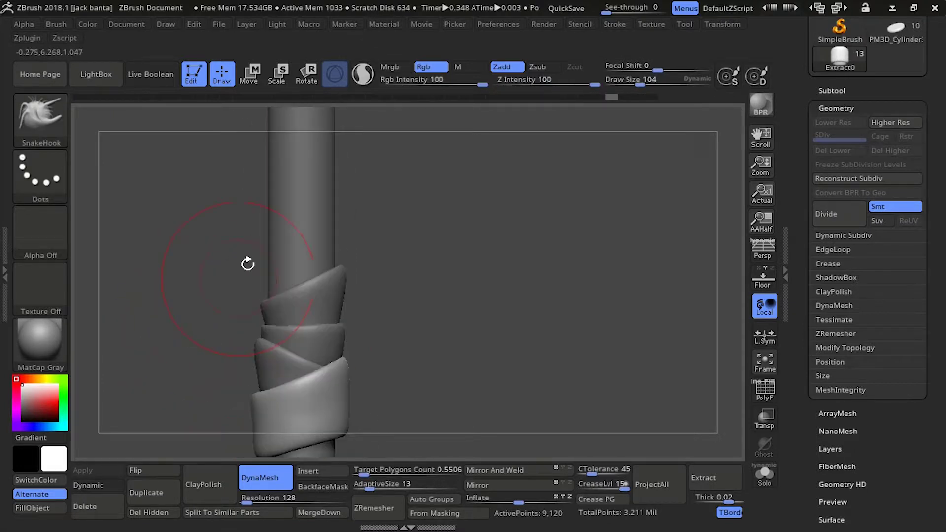
# Step: Flare the fourth band's upper rim outward and refine its overlap with the third band using the SnakeHook brush
pyautogui.keyDown('alt'); pyautogui.click(344, 264); pyautogui.keyUp('alt')
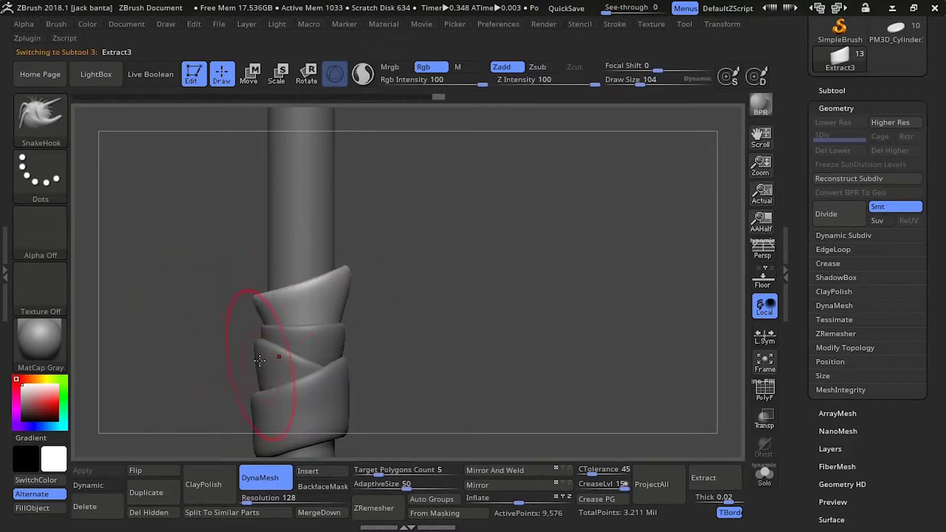
pyautogui.moveTo(217, 352); pyautogui.dragTo(323, 316)
pyautogui.keyDown('alt'); pyautogui.click(254, 423); pyautogui.keyUp('alt')
pyautogui.keyDown('alt'); pyautogui.moveTo(231, 405); pyautogui.dragTo(225, 362); pyautogui.keyUp('alt')
pyautogui.keyDown('alt'); pyautogui.click(249, 318); pyautogui.keyUp('alt')
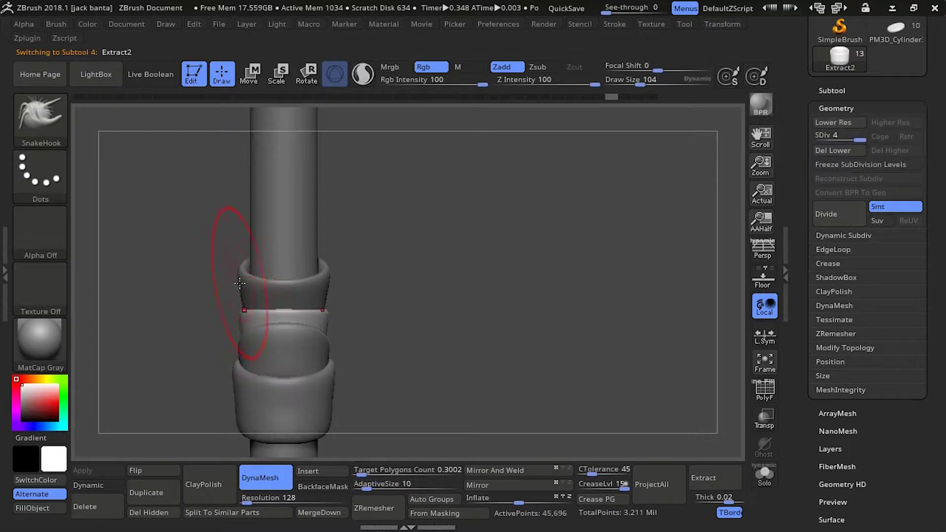
pyautogui.moveTo(227, 321); pyautogui.dragTo(231, 262)
pyautogui.keyDown('alt'); pyautogui.click(232, 262); pyautogui.keyUp('alt')
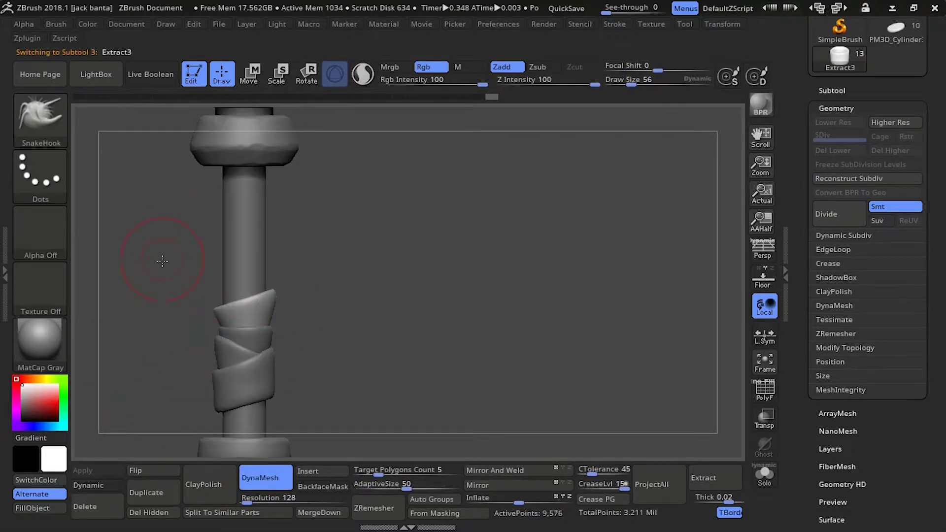
pyautogui.moveTo(162, 260); pyautogui.dragTo(126, 230)
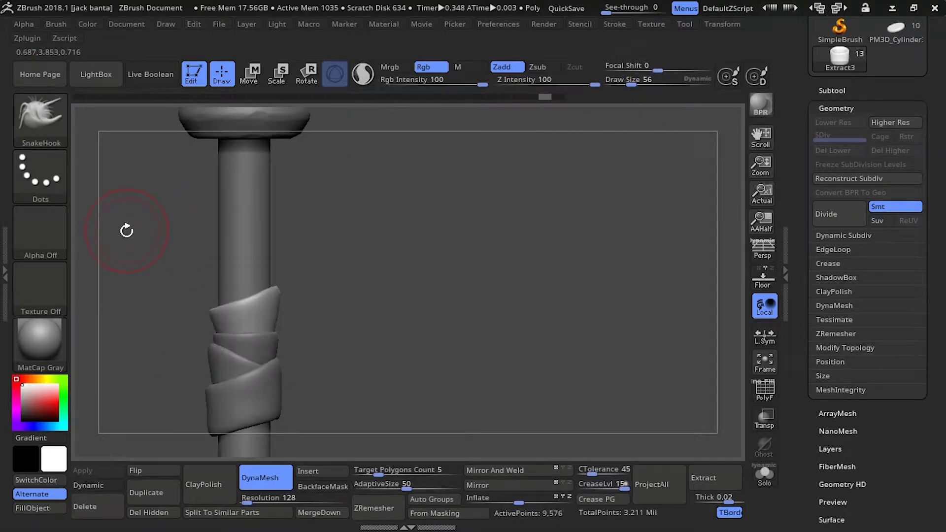
# Step: Mask a diagonal strip on the shaft above the fourth band and extract it as a fifth band with thickness 0.02
pyautogui.keyDown('alt'); pyautogui.click(227, 272); pyautogui.keyUp('alt')
pyautogui.moveTo(212, 251)
pyautogui.keyDown('ctrl'); pyautogui.mouseDown()
pyautogui.moveTo(197, 302)
pyautogui.moveTo(209, 289)
pyautogui.moveTo(172, 315)
pyautogui.mouseUp(); pyautogui.keyUp('ctrl')
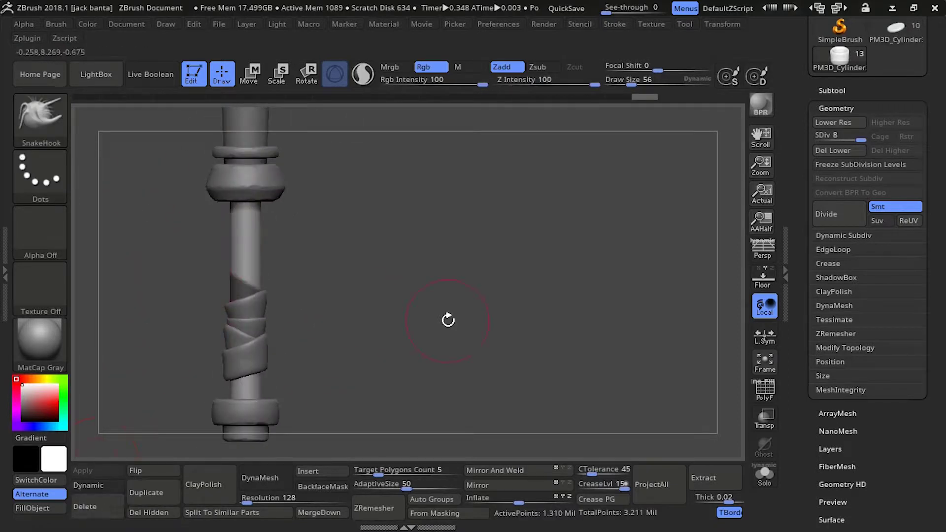
pyautogui.click(831, 91)
pyautogui.moveTo(798, 487); pyautogui.dragTo(798, 365)
pyautogui.click(827, 444)
pyautogui.click(825, 466)
pyautogui.keyDown('alt'); pyautogui.click(241, 302); pyautogui.keyUp('alt')
# Step: Smooth the fifth band's jagged upper and lower edges around the shaft and clear its mask
pyautogui.keyDown('shift'); pyautogui.moveTo(265, 290); pyautogui.dragTo(227, 279); pyautogui.keyUp('shift')
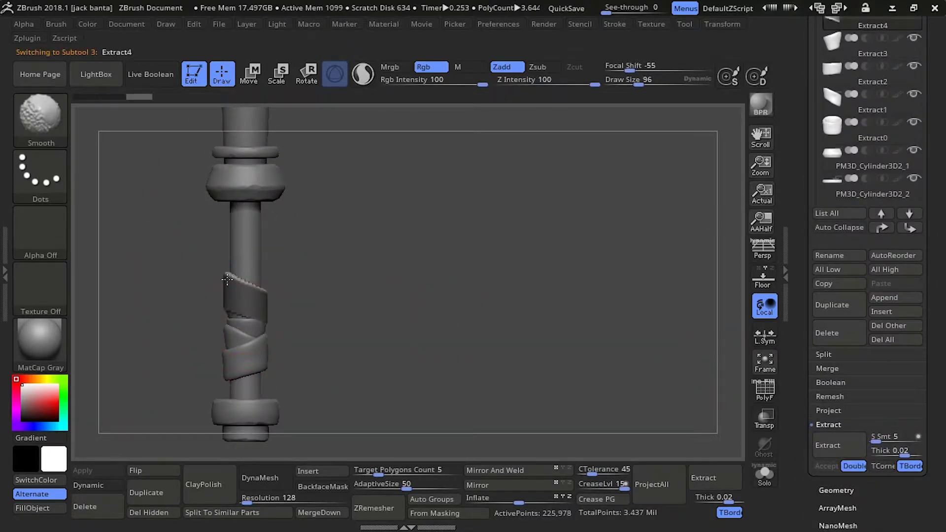
pyautogui.moveTo(315, 296)
pyautogui.keyDown('alt'); pyautogui.mouseDown()
pyautogui.moveTo(276, 339)
pyautogui.moveTo(239, 359)
pyautogui.moveTo(290, 344)
pyautogui.mouseUp(); pyautogui.keyUp('alt')
pyautogui.keyDown('shift'); pyautogui.moveTo(197, 345); pyautogui.dragTo(170, 315); pyautogui.keyUp('shift')
pyautogui.moveTo(296, 355)
pyautogui.mouseDown()
pyautogui.moveTo(232, 375)
pyautogui.moveTo(179, 369)
pyautogui.mouseUp()
pyautogui.moveTo(276, 379); pyautogui.dragTo(315, 409)
pyautogui.keyDown('alt'); pyautogui.moveTo(316, 419); pyautogui.dragTo(475, 419); pyautogui.keyUp('alt')
pyautogui.keyDown('shift'); pyautogui.moveTo(228, 331); pyautogui.dragTo(183, 323); pyautogui.keyUp('shift')
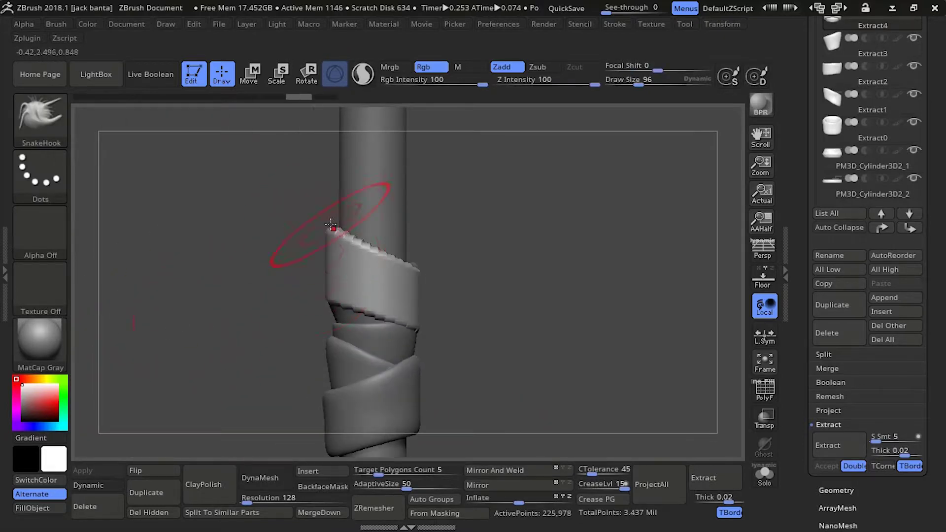
# Step: Enlarge the SnakeHook brush and push the fifth band's lower edge inward beneath the fourth band's rim
pyautogui.moveTo(291, 217)
pyautogui.mouseDown()
pyautogui.moveTo(293, 285)
pyautogui.moveTo(249, 309)
pyautogui.moveTo(369, 299)
pyautogui.moveTo(340, 315)
pyautogui.mouseUp()
pyautogui.press(']')
pyautogui.moveTo(397, 327); pyautogui.dragTo(394, 310)
pyautogui.moveTo(320, 320); pyautogui.dragTo(275, 334)
pyautogui.moveTo(377, 316); pyautogui.dragTo(377, 300)
pyautogui.keyDown('shift'); pyautogui.moveTo(276, 315); pyautogui.dragTo(236, 315); pyautogui.keyUp('shift')
pyautogui.moveTo(322, 305); pyautogui.dragTo(318, 280)
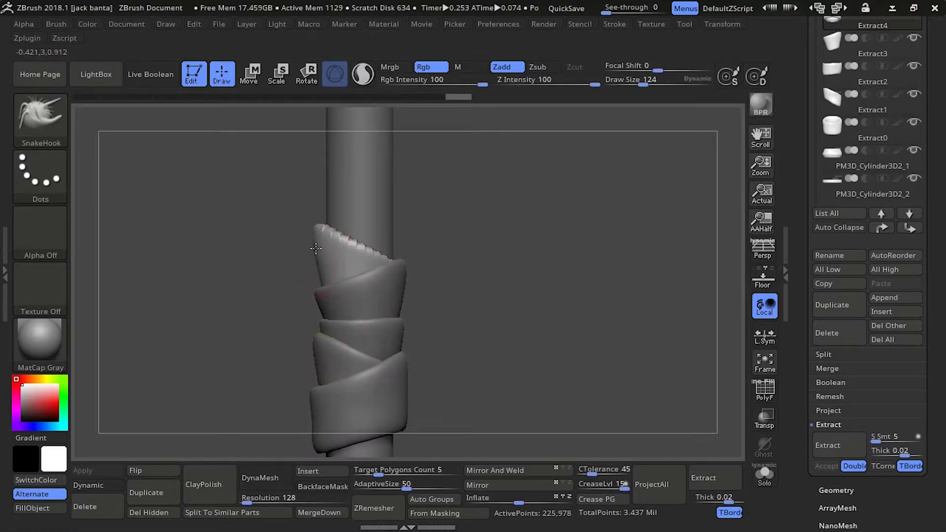
# Step: Refine the fifth band's side profile and its overlap with the fourth band using the SnakeHook and Smooth brushes
pyautogui.moveTo(315, 248); pyautogui.dragTo(323, 246)
pyautogui.moveTo(252, 276)
pyautogui.mouseDown()
pyautogui.moveTo(291, 316)
pyautogui.moveTo(340, 276)
pyautogui.mouseUp()
pyautogui.keyDown('shift'); pyautogui.moveTo(256, 276); pyautogui.dragTo(222, 266); pyautogui.keyUp('shift')
pyautogui.moveTo(221, 276)
pyautogui.keyDown('alt'); pyautogui.mouseDown()
pyautogui.moveTo(223, 234)
pyautogui.moveTo(283, 209)
pyautogui.moveTo(217, 251)
pyautogui.moveTo(217, 271)
pyautogui.mouseUp(); pyautogui.keyUp('alt')
pyautogui.moveTo(222, 254); pyautogui.dragTo(271, 257)
pyautogui.keyDown('alt'); pyautogui.click(273, 259); pyautogui.keyUp('alt')
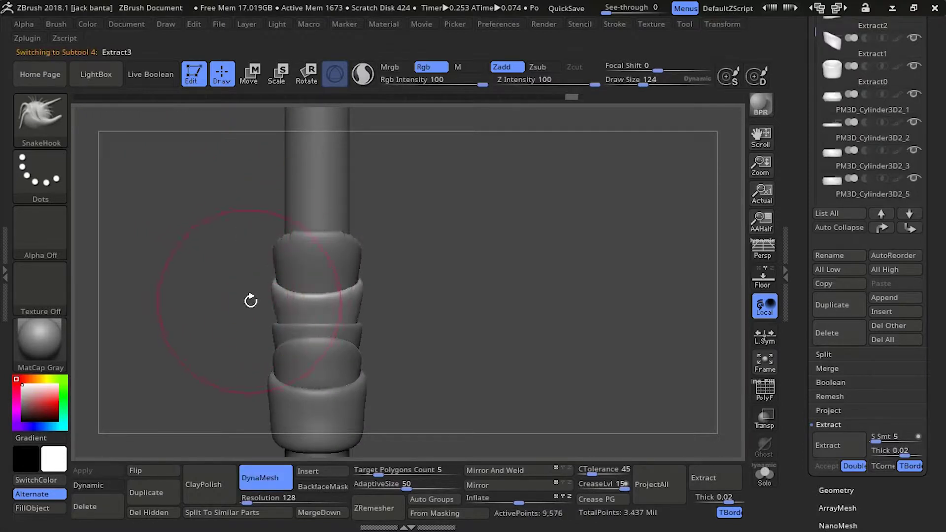
pyautogui.keyDown('alt'); pyautogui.moveTo(251, 300); pyautogui.dragTo(269, 279); pyautogui.keyUp('alt')
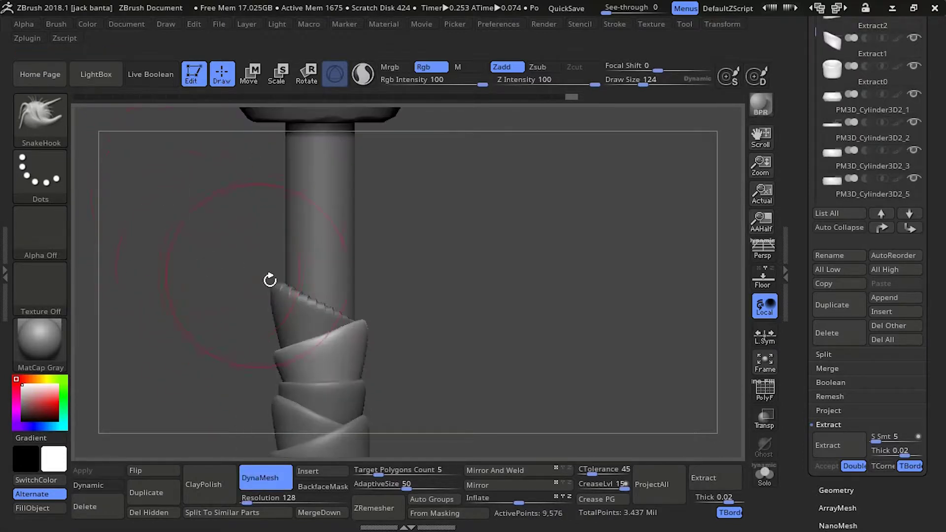
# Step: Try to remesh the fifth band with ZRemesher at target polygon count 5 and adaptive size 50
pyautogui.click(373, 508)
pyautogui.press('Escape')
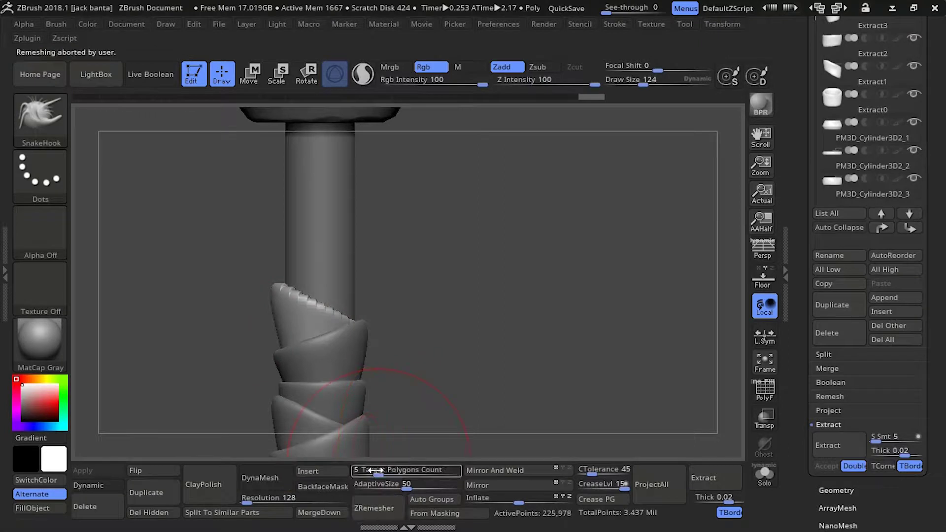
# Step: Remesh the fifth band with ZRemesher at target polygon count 1.0402, smooth its upper edge and subdivide it twice
pyautogui.click(368, 507)
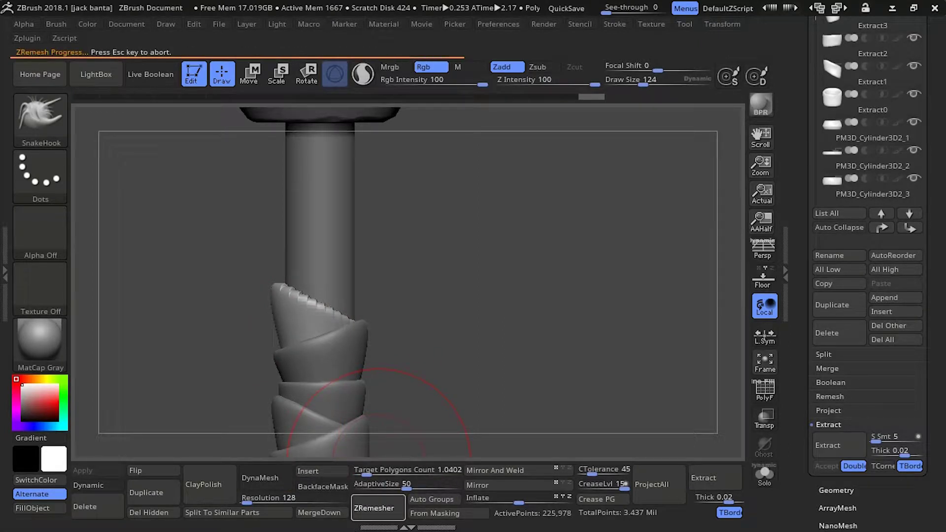
pyautogui.moveTo(285, 231); pyautogui.dragTo(207, 217)
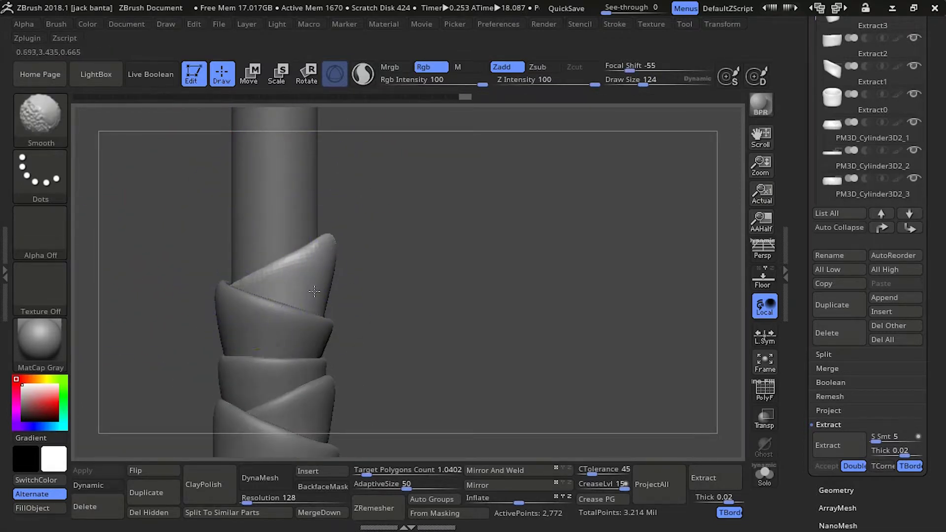
pyautogui.keyDown('alt'); pyautogui.moveTo(203, 256); pyautogui.dragTo(327, 261); pyautogui.keyUp('alt')
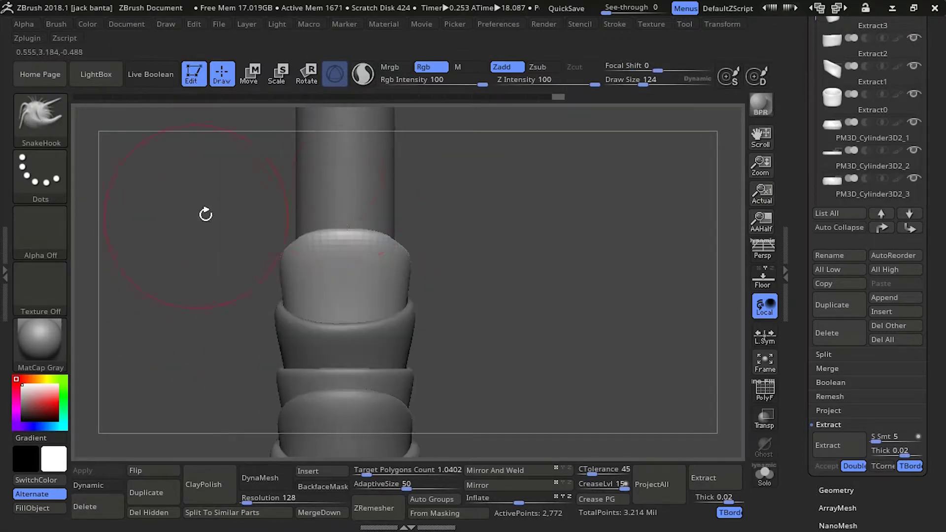
pyautogui.moveTo(338, 164); pyautogui.dragTo(230, 176, button='right')
pyautogui.hotkey('ctrl', 'd')
pyautogui.hotkey('ctrl', 'd')
pyautogui.keyDown('shift'); pyautogui.moveTo(279, 219); pyautogui.dragTo(293, 239); pyautogui.keyUp('shift')
# Step: Flatten the fifth band's upper rim around the shaft with the TrimDynamic brush at a reduced draw size
pyautogui.moveTo(197, 236)
pyautogui.keyDown('ctrl'); pyautogui.mouseDown(button='right')
pyautogui.moveTo(175, 167)
pyautogui.moveTo(180, 236)
pyautogui.mouseUp(button='right'); pyautogui.keyUp('ctrl')
pyautogui.press('b')
pyautogui.press('t')
pyautogui.press('d')
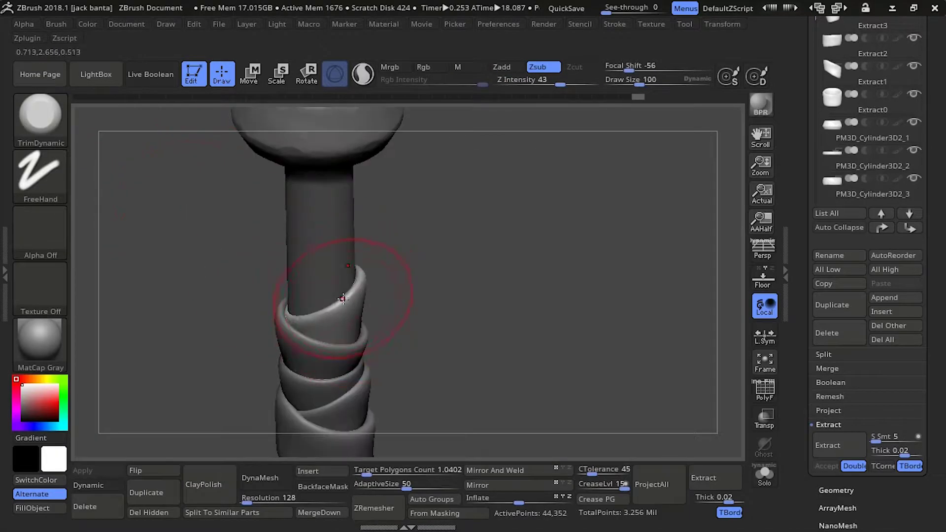
pyautogui.moveTo(353, 291); pyautogui.dragTo(328, 311)
pyautogui.moveTo(328, 311); pyautogui.dragTo(299, 305, button='right')
pyautogui.moveTo(300, 305); pyautogui.dragTo(308, 302)
pyautogui.keyDown('ctrl'); pyautogui.moveTo(308, 302); pyautogui.dragTo(340, 315, button='right'); pyautogui.keyUp('ctrl')
pyautogui.moveTo(330, 317); pyautogui.dragTo(389, 293)
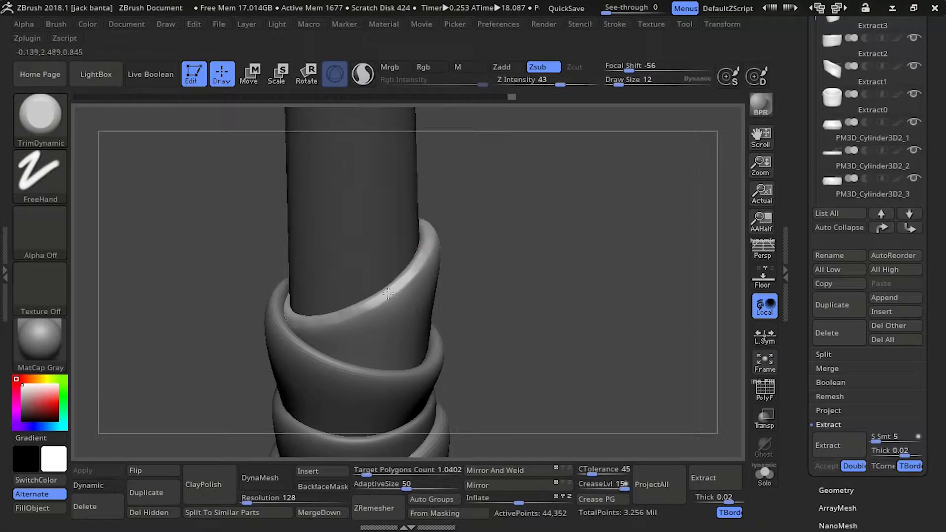
pyautogui.moveTo(361, 306); pyautogui.dragTo(300, 276, button='right')
pyautogui.keyDown('ctrl'); pyautogui.moveTo(300, 276); pyautogui.dragTo(254, 230, button='right'); pyautogui.keyUp('ctrl')
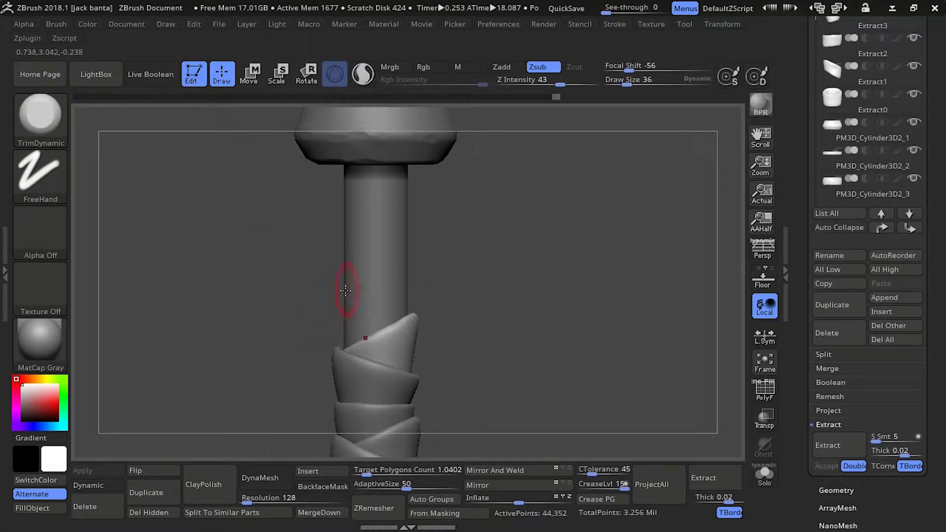
pyautogui.keyDown('ctrl'); pyautogui.moveTo(346, 291); pyautogui.dragTo(340, 266, button='right'); pyautogui.keyUp('ctrl')
# Step: Lasso-mask the shaft just above the fifth band, extract the sixth band at thickness 0.02 and select it
pyautogui.keyDown('alt'); pyautogui.click(363, 302); pyautogui.keyUp('alt')
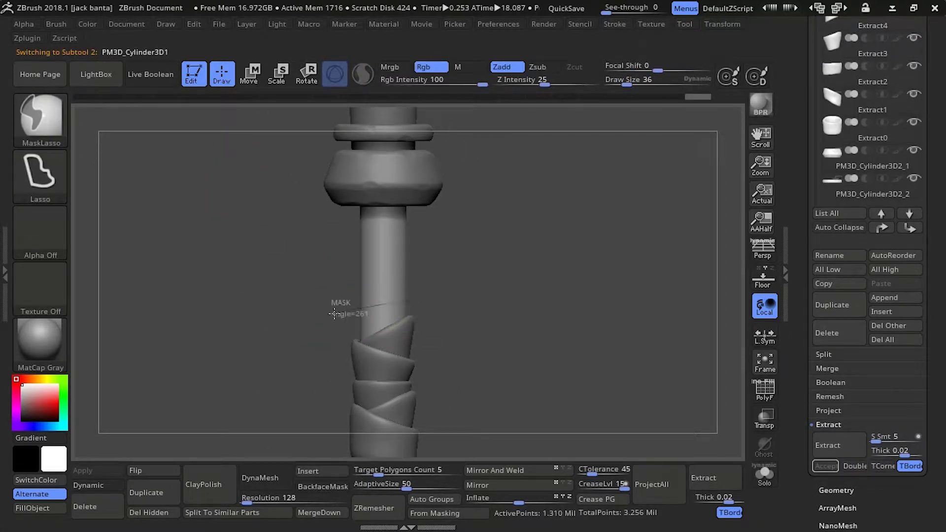
pyautogui.moveTo(334, 314)
pyautogui.keyDown('ctrl'); pyautogui.mouseDown(button='right')
pyautogui.moveTo(296, 264)
pyautogui.moveTo(315, 294)
pyautogui.mouseUp(button='right'); pyautogui.keyUp('ctrl')
pyautogui.keyDown('ctrl'); pyautogui.moveTo(315, 294); pyautogui.dragTo(332, 338); pyautogui.keyUp('ctrl')
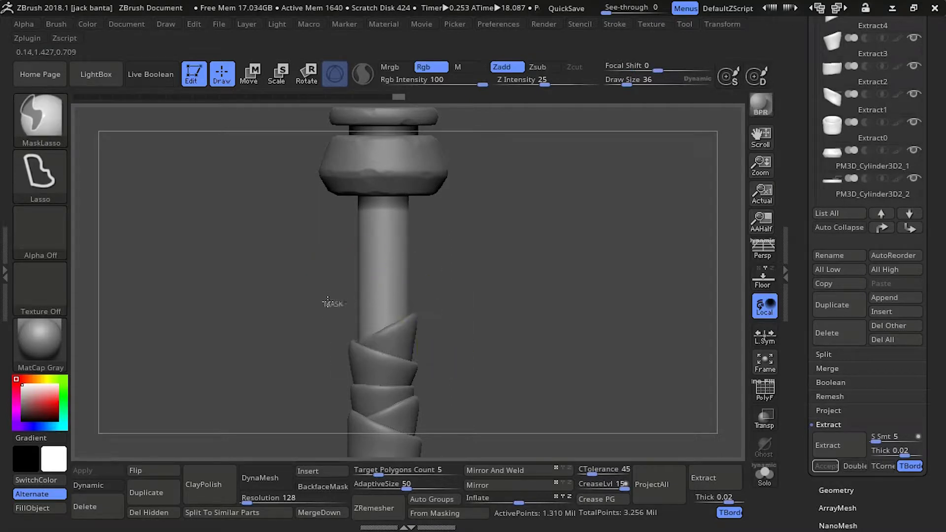
pyautogui.keyDown('ctrl'); pyautogui.moveTo(328, 302); pyautogui.dragTo(440, 310); pyautogui.keyUp('ctrl')
pyautogui.moveTo(423, 316)
pyautogui.keyDown('ctrl'); pyautogui.mouseDown(button='right')
pyautogui.moveTo(374, 261)
pyautogui.moveTo(389, 302)
pyautogui.mouseUp(button='right'); pyautogui.keyUp('ctrl')
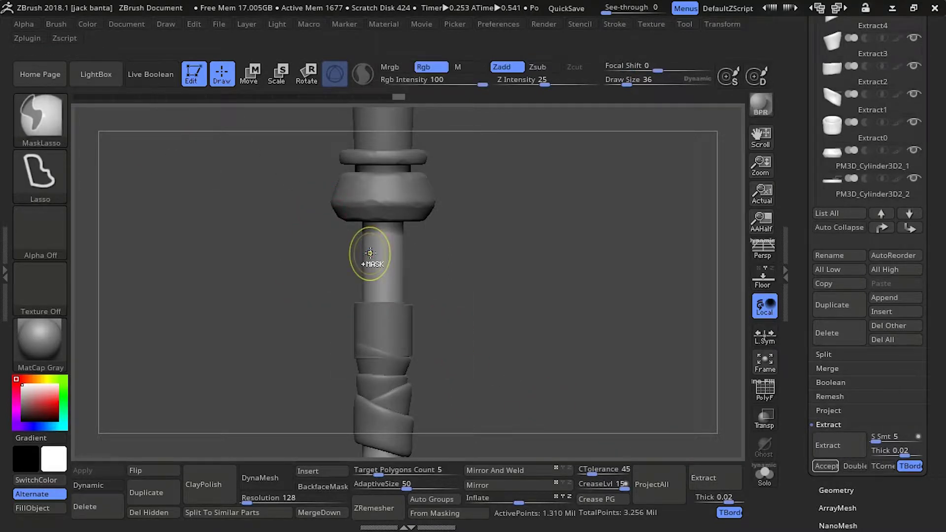
pyautogui.keyDown('alt'); pyautogui.click(369, 315); pyautogui.keyUp('alt')
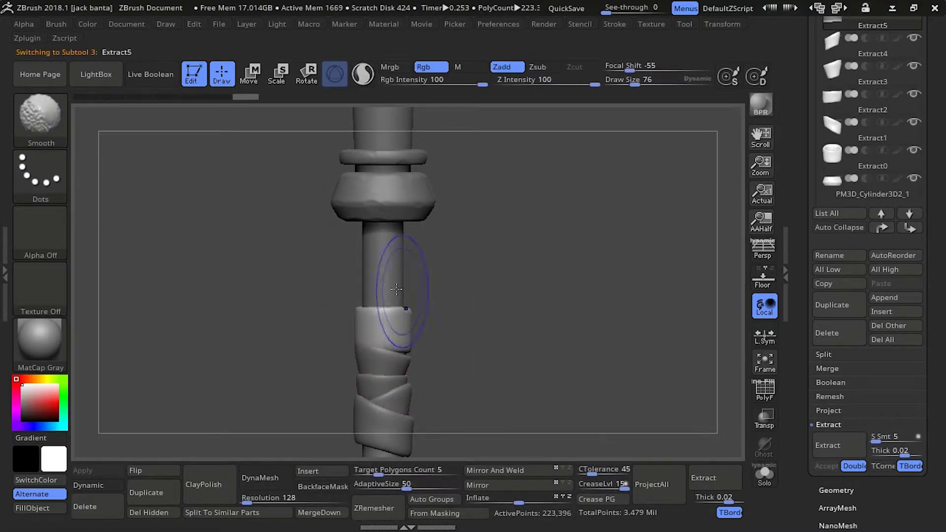
# Step: Smooth the sixth band's upper edge on both sides of the shaft and undo the last stroke
pyautogui.keyDown('shift'); pyautogui.moveTo(396, 289); pyautogui.dragTo(405, 305); pyautogui.keyUp('shift')
pyautogui.moveTo(418, 295)
pyautogui.keyDown('shift'); pyautogui.mouseDown(button='right')
pyautogui.moveTo(359, 295)
pyautogui.moveTo(374, 325)
pyautogui.mouseUp(button='right'); pyautogui.keyUp('shift')
pyautogui.keyDown('shift'); pyautogui.moveTo(407, 271); pyautogui.dragTo(411, 310); pyautogui.keyUp('shift')
pyautogui.keyDown('shift'); pyautogui.moveTo(359, 296); pyautogui.dragTo(362, 315); pyautogui.keyUp('shift')
pyautogui.hotkey('ctrl', 'z')
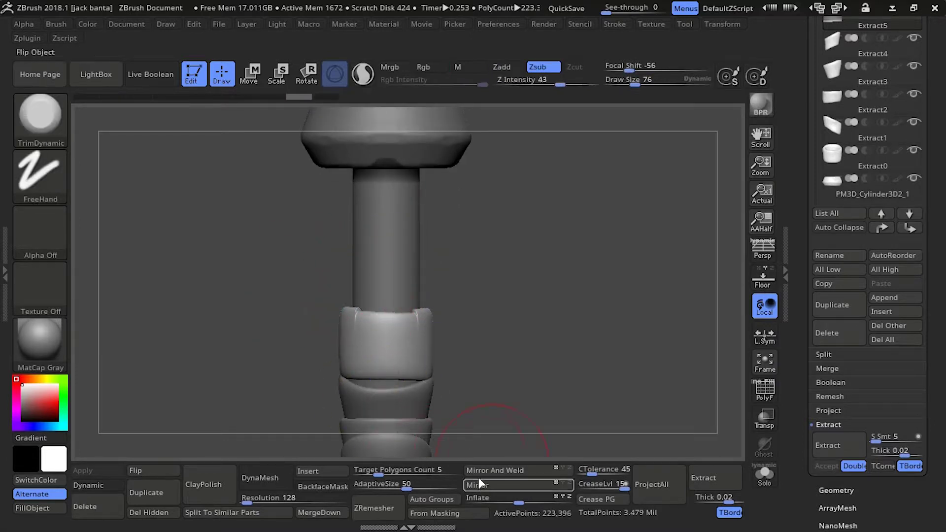
# Step: DynaMesh the sixth band at resolution 128 and smooth the raised corners along its upper edge
pyautogui.click(261, 477)
pyautogui.keyDown('ctrl'); pyautogui.moveTo(287, 297); pyautogui.dragTo(307, 350); pyautogui.keyUp('ctrl')
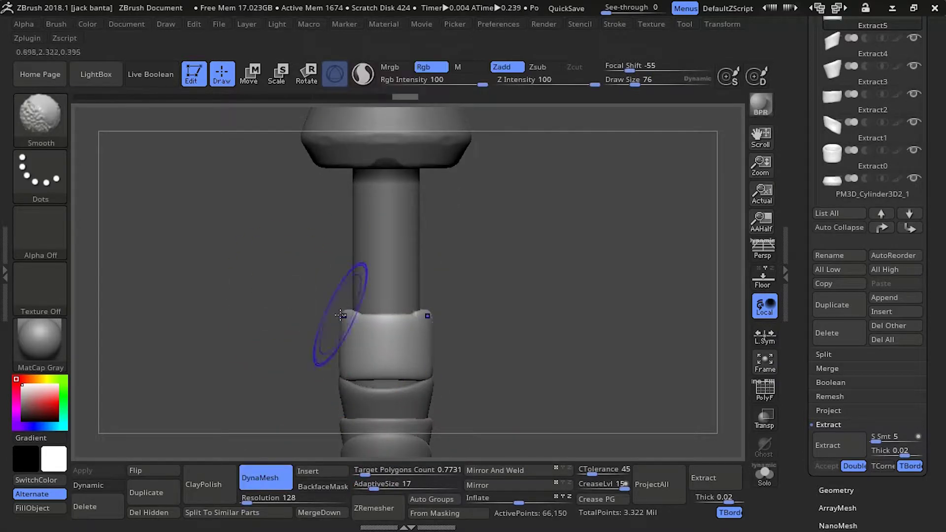
pyautogui.press('alt')
pyautogui.moveTo(365, 295); pyautogui.dragTo(280, 201, button='right')
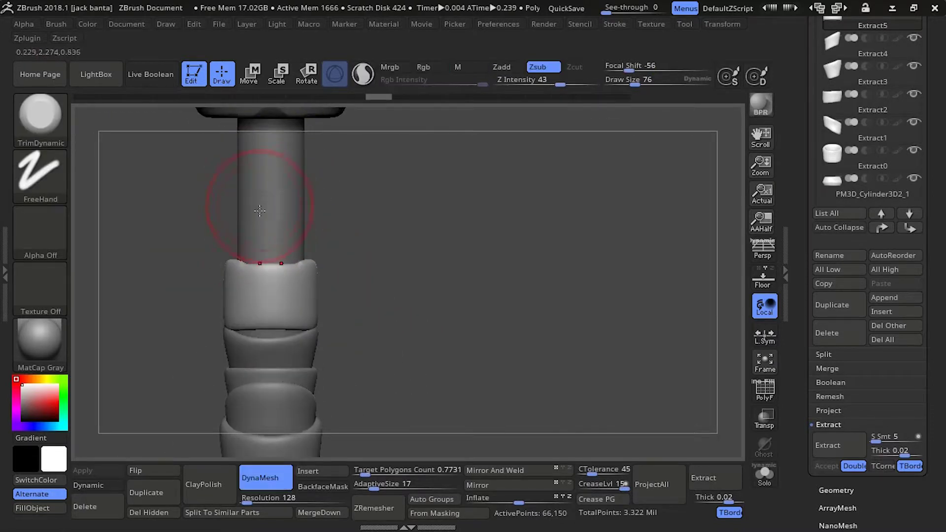
pyautogui.moveTo(375, 345); pyautogui.dragTo(236, 266, button='right')
pyautogui.moveTo(236, 266)
pyautogui.keyDown('ctrl'); pyautogui.mouseDown(button='right')
pyautogui.moveTo(206, 215)
pyautogui.moveTo(252, 234)
pyautogui.mouseUp(button='right'); pyautogui.keyUp('ctrl')
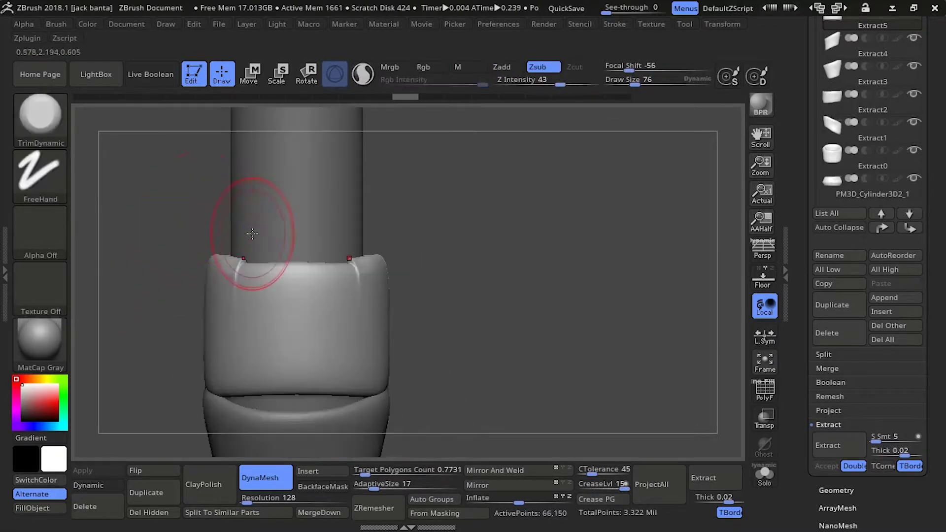
pyautogui.moveTo(246, 200); pyautogui.dragTo(253, 251, button='right')
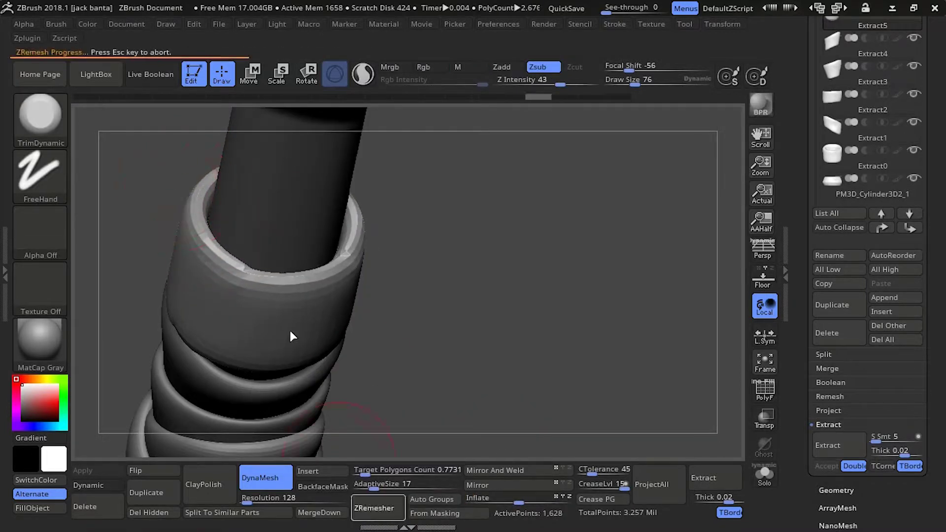
# Step: Remesh the sixth band with ZRemesher at target polygon count 0.77319 and adaptive size 17
pyautogui.keyDown('shift'); pyautogui.moveTo(290, 337); pyautogui.dragTo(286, 295, button='right'); pyautogui.keyUp('shift')
pyautogui.click(370, 503)
pyautogui.keyDown('shift'); pyautogui.moveTo(196, 191); pyautogui.dragTo(192, 177, button='right'); pyautogui.keyUp('shift')
pyautogui.keyDown('ctrl'); pyautogui.moveTo(192, 178); pyautogui.dragTo(174, 199, button='right'); pyautogui.keyUp('ctrl')
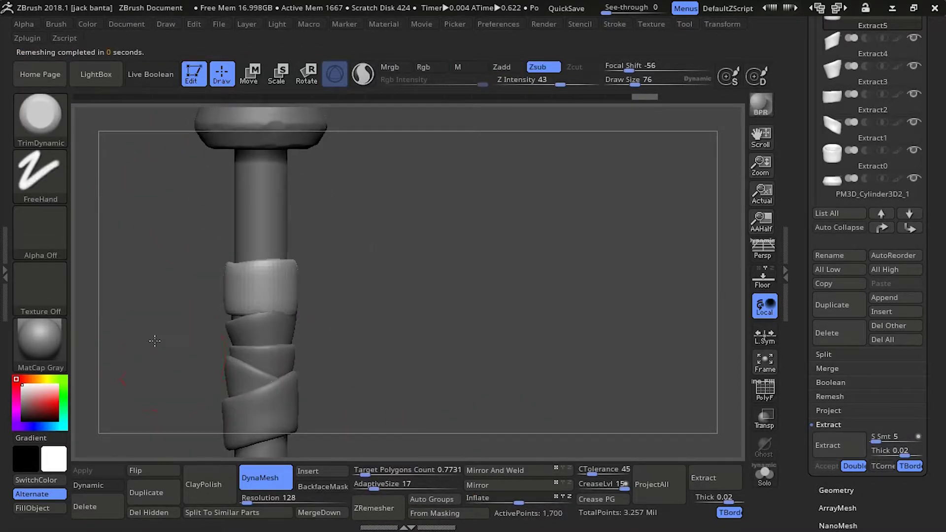
# Step: Push the sixth band's lower edge inward beneath the fifth band's rim with an enlarged SnakeHook brush
pyautogui.keyDown('ctrl'); pyautogui.moveTo(154, 340); pyautogui.dragTo(160, 315, button='right'); pyautogui.keyUp('ctrl')
pyautogui.moveTo(160, 315); pyautogui.dragTo(180, 364, button='right')
pyautogui.press('b')
pyautogui.press('s')
pyautogui.press('h')
pyautogui.moveTo(210, 359); pyautogui.dragTo(230, 369)
pyautogui.hotkey('ctrl', 'z')
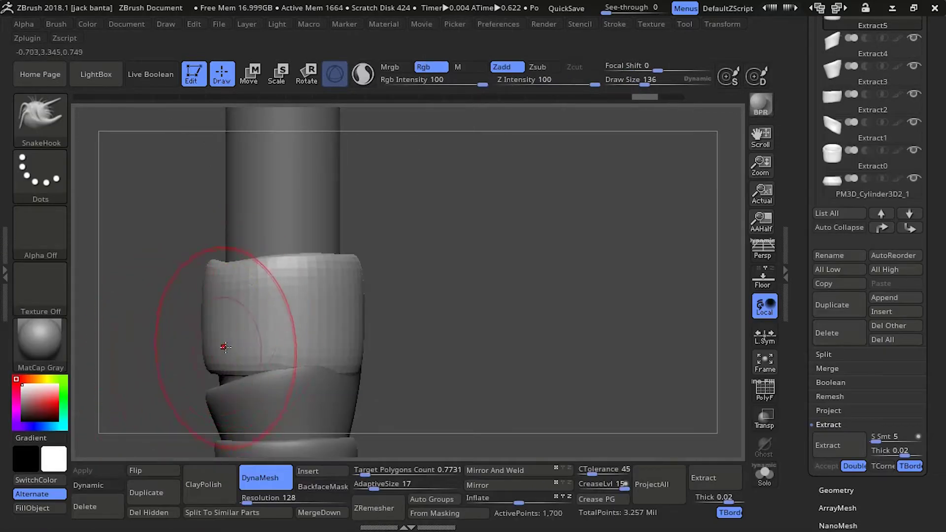
pyautogui.moveTo(226, 347); pyautogui.dragTo(169, 338, button='right')
pyautogui.moveTo(108, 342)
pyautogui.mouseDown(button='right')
pyautogui.moveTo(221, 384)
pyautogui.moveTo(338, 404)
pyautogui.moveTo(259, 320)
pyautogui.mouseUp(button='right')
pyautogui.moveTo(403, 344); pyautogui.dragTo(505, 333, button='right')
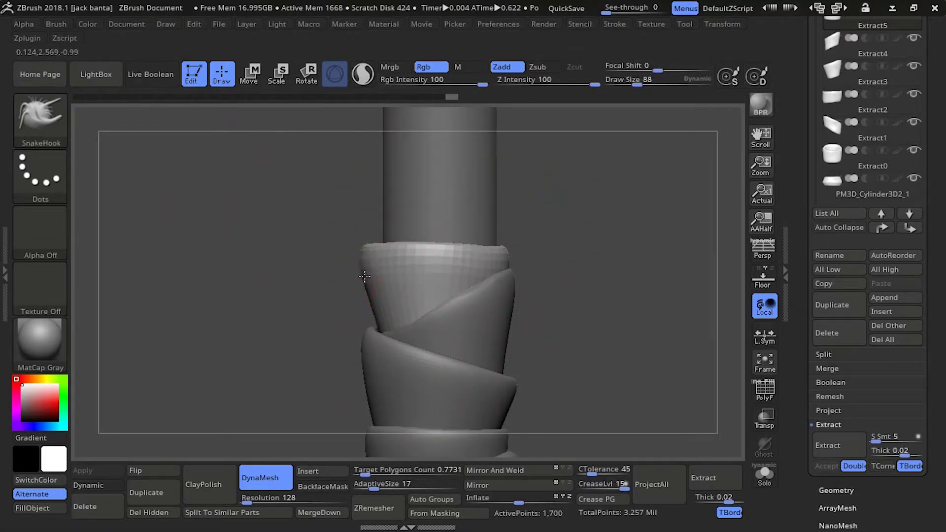
# Step: Refine the sixth band's taper around the shaft with SnakeHook at draw size 88 and subdivide it twice
pyautogui.moveTo(364, 277); pyautogui.dragTo(455, 253, button='right')
pyautogui.moveTo(403, 217)
pyautogui.mouseDown(button='right')
pyautogui.moveTo(377, 276)
pyautogui.moveTo(301, 363)
pyautogui.moveTo(315, 335)
pyautogui.moveTo(294, 295)
pyautogui.mouseUp(button='right')
pyautogui.moveTo(236, 288); pyautogui.dragTo(227, 211, button='right')
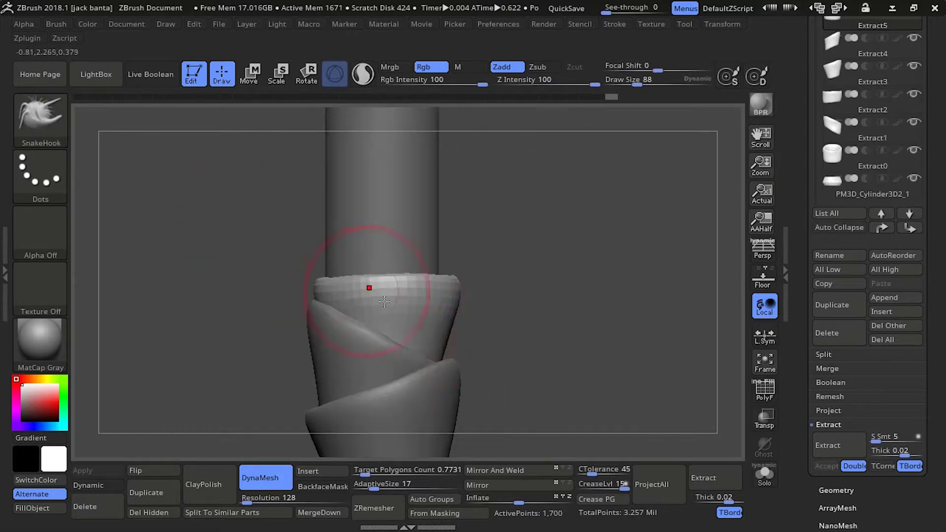
pyautogui.keyDown('alt'); pyautogui.moveTo(257, 307); pyautogui.dragTo(234, 160, button='right'); pyautogui.keyUp('alt')
pyautogui.keyDown('alt'); pyautogui.click(424, 264); pyautogui.keyUp('alt')
pyautogui.keyDown('shift'); pyautogui.moveTo(425, 254); pyautogui.dragTo(383, 375, button='right'); pyautogui.keyUp('shift')
pyautogui.keyDown('alt'); pyautogui.click(370, 271); pyautogui.keyUp('alt')
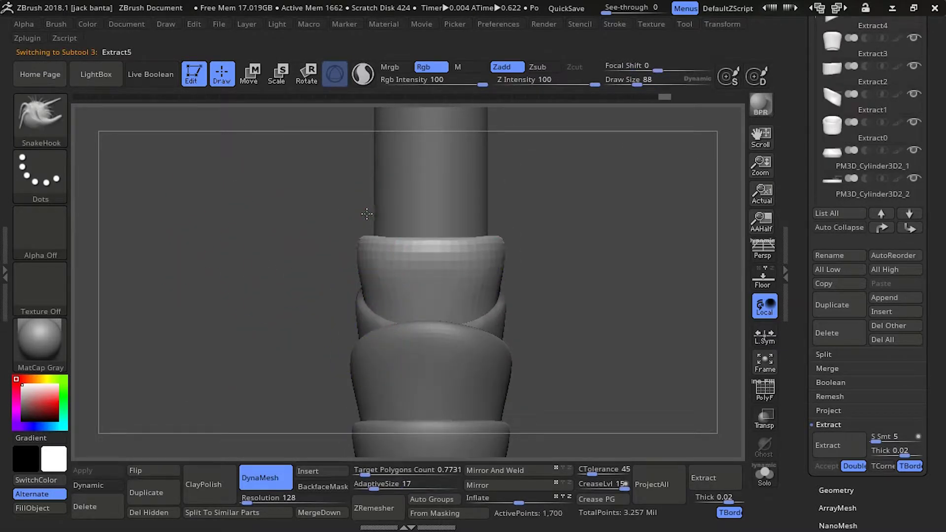
pyautogui.moveTo(366, 214); pyautogui.dragTo(315, 355, button='right')
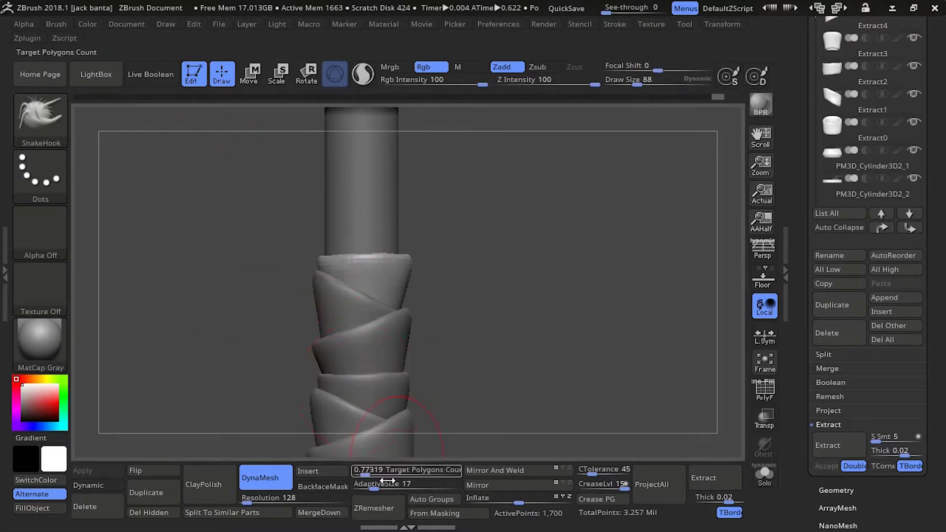
pyautogui.hotkey('ctrl', 'd')
pyautogui.hotkey('ctrl', 'd')
# Step: Adjust the outlines and overlaps of the lower wrap bands with the SnakeHook brush at draw size 140
pyautogui.keyDown('ctrl'); pyautogui.moveTo(252, 188); pyautogui.dragTo(228, 192, button='right'); pyautogui.keyUp('ctrl')
pyautogui.keyDown('alt'); pyautogui.click(348, 364); pyautogui.keyUp('alt')
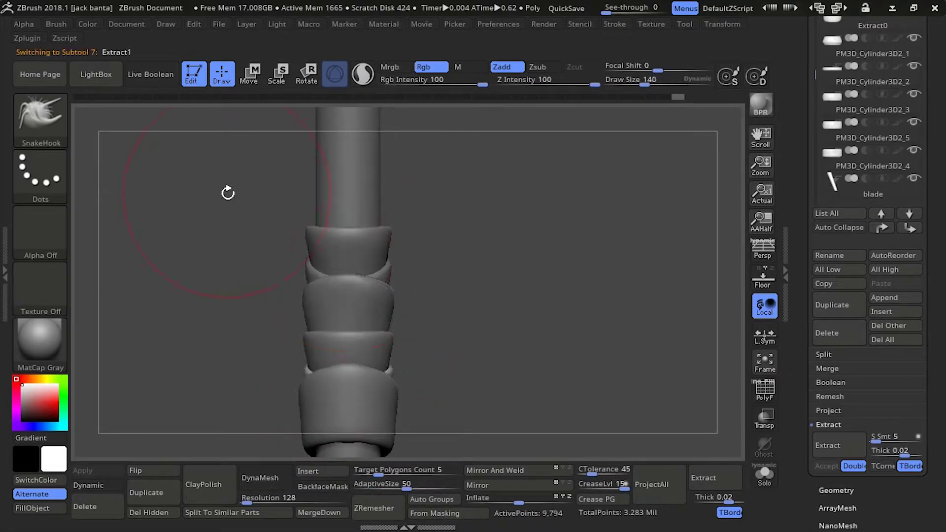
pyautogui.keyDown('alt'); pyautogui.click(344, 305); pyautogui.keyUp('alt')
pyautogui.moveTo(276, 248); pyautogui.dragTo(221, 237, button='right')
pyautogui.keyDown('alt'); pyautogui.click(339, 271); pyautogui.keyUp('alt')
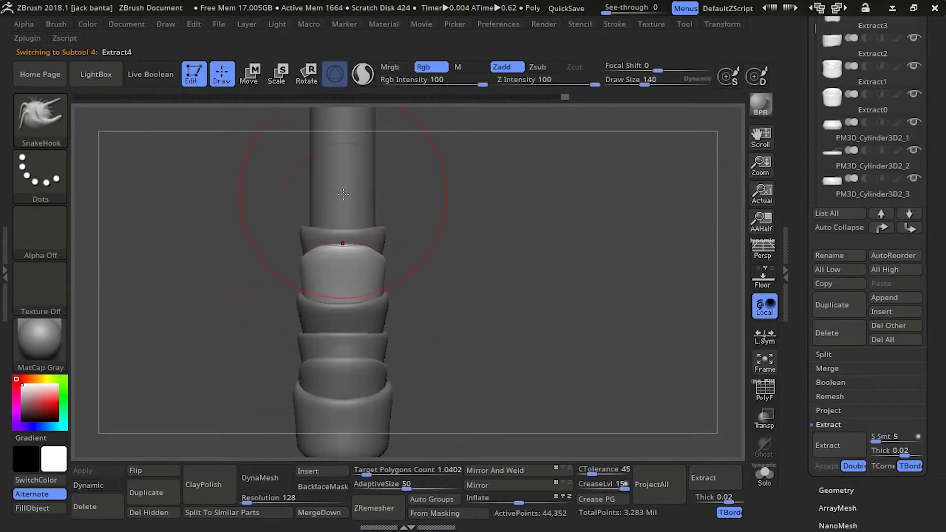
pyautogui.keyDown('ctrl'); pyautogui.moveTo(342, 301); pyautogui.dragTo(262, 261, button='right'); pyautogui.keyUp('ctrl')
# Step: Mask a diagonal section of the shaft above the sixth band and extract it as the seventh band, thickness 0.02
pyautogui.keyDown('alt'); pyautogui.click(368, 157); pyautogui.keyUp('alt')
pyautogui.keyDown('ctrl'); pyautogui.moveTo(296, 169); pyautogui.dragTo(183, 76, button='right'); pyautogui.keyUp('ctrl')
pyautogui.moveTo(217, 212)
pyautogui.mouseDown(button='right')
pyautogui.moveTo(245, 230)
pyautogui.moveTo(264, 333)
pyautogui.moveTo(275, 304)
pyautogui.moveTo(384, 199)
pyautogui.mouseUp(button='right')
pyautogui.keyDown('ctrl'); pyautogui.moveTo(406, 289); pyautogui.dragTo(270, 249); pyautogui.keyUp('ctrl')
pyautogui.keyDown('ctrl'); pyautogui.click(274, 252); pyautogui.keyUp('ctrl')
pyautogui.hotkey('ctrl', 'z')
pyautogui.keyDown('ctrl'); pyautogui.keyDown('alt'); pyautogui.click(340, 237); pyautogui.keyUp('alt'); pyautogui.keyUp('ctrl')
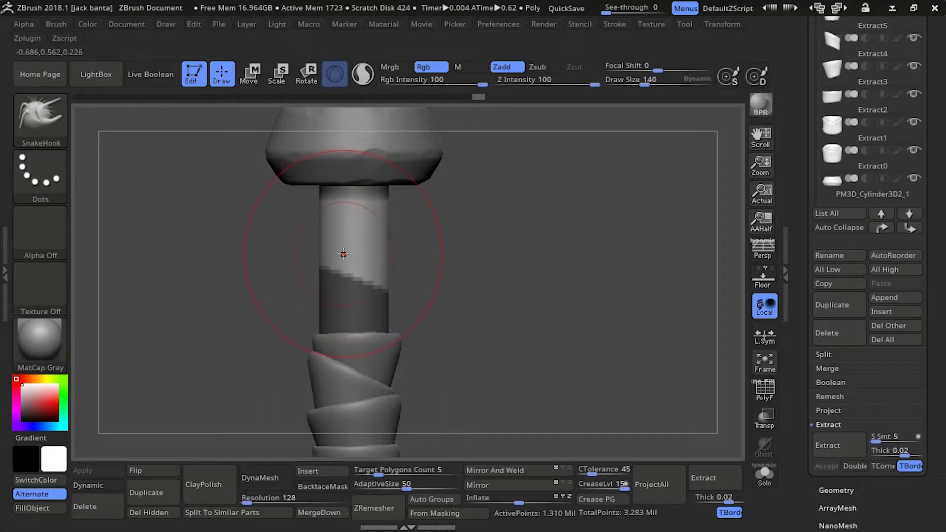
pyautogui.keyDown('ctrl'); pyautogui.moveTo(271, 260); pyautogui.dragTo(282, 233, button='right'); pyautogui.keyUp('ctrl')
pyautogui.click(827, 445)
pyautogui.click(826, 466)
# Step: Select the seventh band, clear its mask and smooth its jagged edges around the shaft
pyautogui.keyDown('alt'); pyautogui.click(403, 283); pyautogui.keyUp('alt')
pyautogui.keyDown('shift'); pyautogui.moveTo(403, 283); pyautogui.dragTo(346, 322); pyautogui.keyUp('shift')
pyautogui.moveTo(346, 322); pyautogui.dragTo(384, 285, button='right')
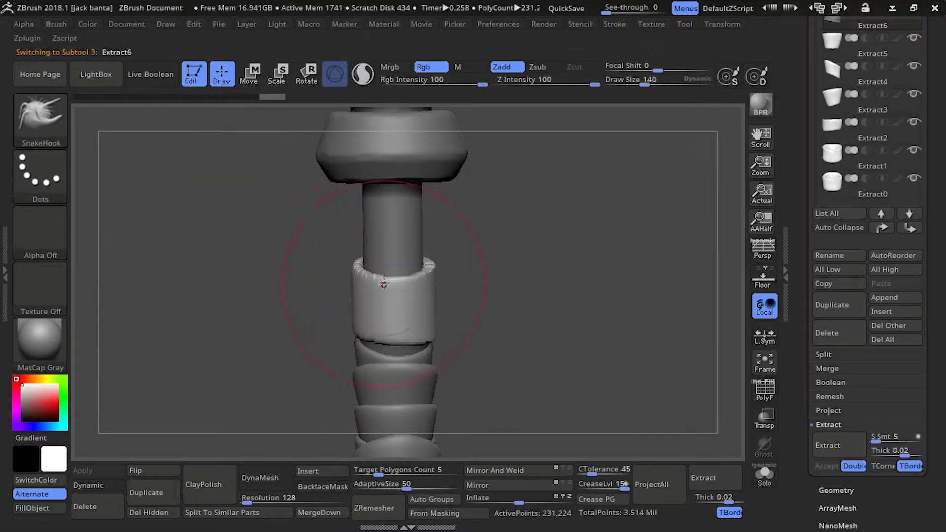
pyautogui.moveTo(313, 312)
pyautogui.mouseDown()
pyautogui.moveTo(329, 291)
pyautogui.moveTo(340, 296)
pyautogui.mouseUp()
pyautogui.moveTo(325, 298); pyautogui.dragTo(297, 300)
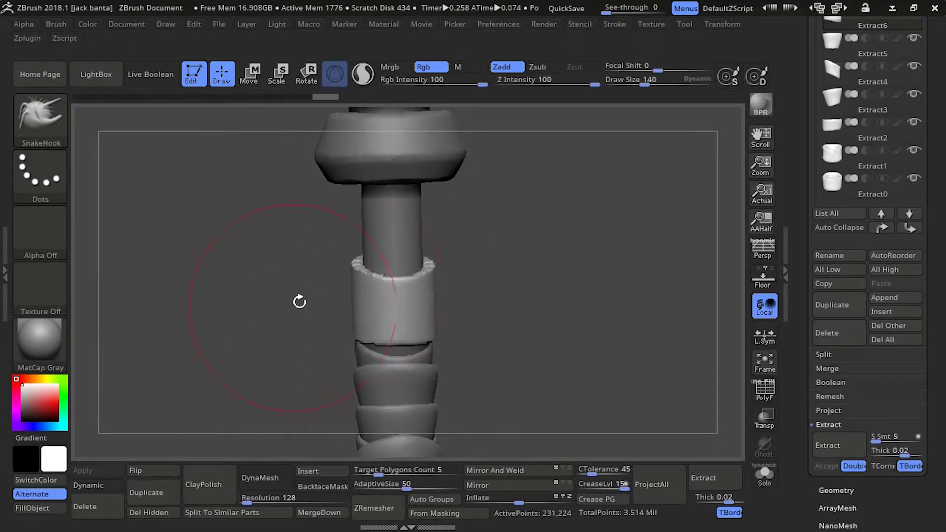
pyautogui.keyDown('shift'); pyautogui.moveTo(369, 276); pyautogui.dragTo(349, 269); pyautogui.keyUp('shift')
pyautogui.moveTo(321, 266)
pyautogui.mouseDown()
pyautogui.moveTo(287, 253)
pyautogui.moveTo(315, 256)
pyautogui.mouseUp()
pyautogui.keyDown('shift'); pyautogui.moveTo(354, 269); pyautogui.dragTo(301, 244); pyautogui.keyUp('shift')
pyautogui.moveTo(301, 243)
pyautogui.keyDown('shift'); pyautogui.mouseDown(button='right')
pyautogui.moveTo(413, 365)
pyautogui.moveTo(296, 312)
pyautogui.moveTo(342, 296)
pyautogui.moveTo(236, 279)
pyautogui.moveTo(239, 294)
pyautogui.mouseUp(button='right'); pyautogui.keyUp('shift')
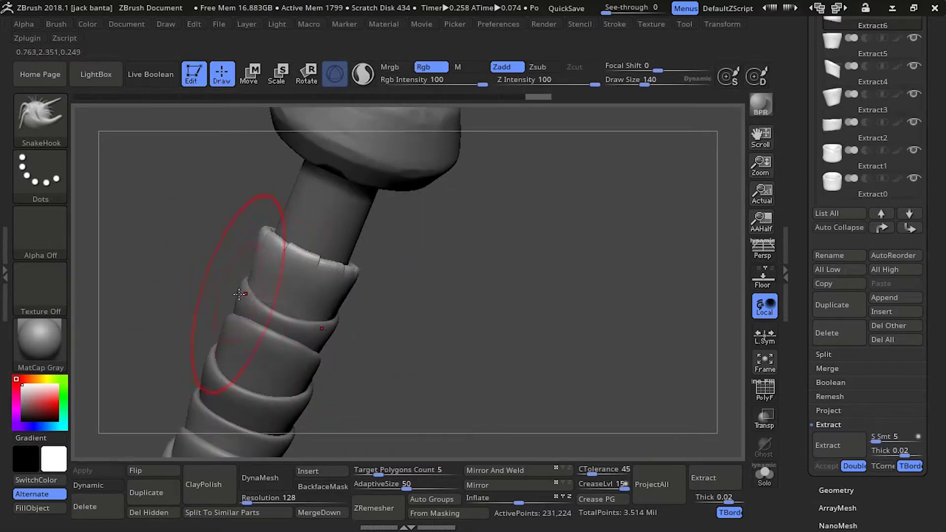
# Step: Push the seventh band's lower edge inward beneath the sixth band's rim and adjust the neighbouring bands with SnakeHook
pyautogui.moveTo(239, 294); pyautogui.dragTo(236, 292)
pyautogui.moveTo(236, 291); pyautogui.dragTo(227, 301, button='right')
pyautogui.moveTo(227, 301); pyautogui.dragTo(216, 292)
pyautogui.moveTo(217, 292); pyautogui.dragTo(224, 297, button='right')
pyautogui.keyDown('alt'); pyautogui.click(229, 305); pyautogui.keyUp('alt')
pyautogui.moveTo(223, 298); pyautogui.dragTo(210, 274)
pyautogui.keyDown('alt'); pyautogui.click(223, 337); pyautogui.keyUp('alt')
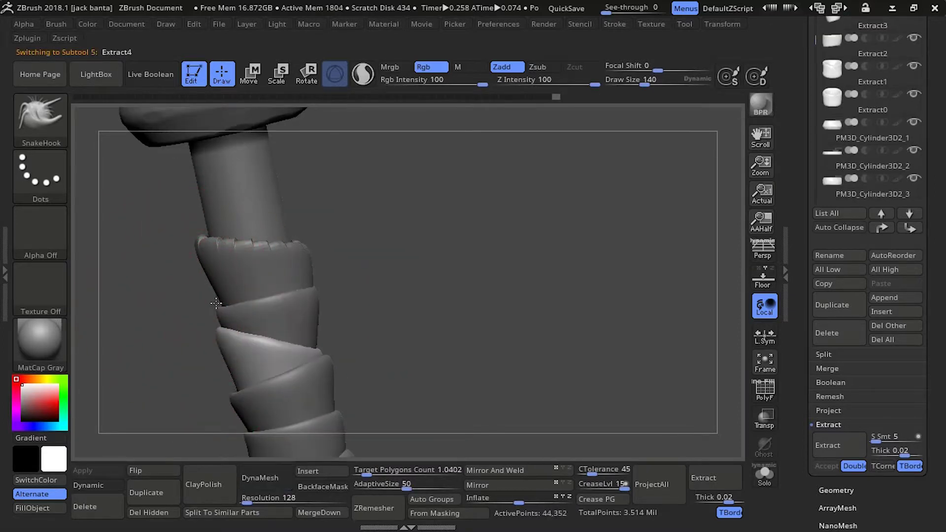
pyautogui.moveTo(216, 302); pyautogui.dragTo(234, 357, button='right')
pyautogui.keyDown('alt'); pyautogui.click(240, 319); pyautogui.keyUp('alt')
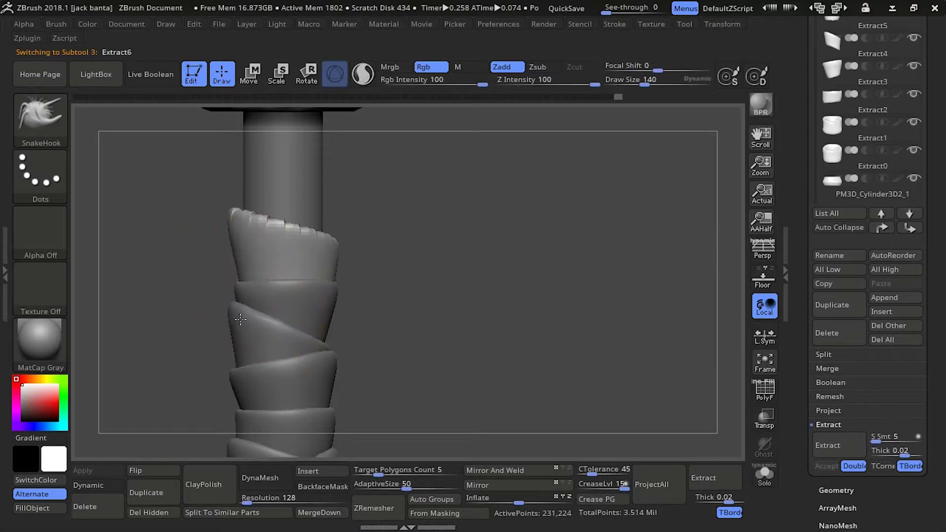
# Step: DynaMesh the seventh band at resolution 128 and remesh it with ZRemesher at target polygon count 1.5242, adaptive size 19
pyautogui.click(264, 478)
pyautogui.moveTo(163, 276); pyautogui.dragTo(252, 155, button='right')
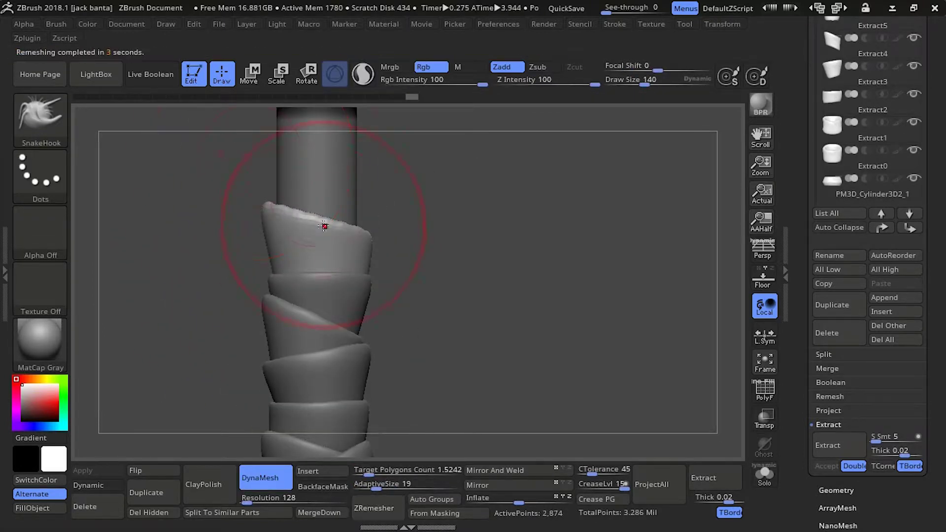
pyautogui.moveTo(309, 176); pyautogui.dragTo(251, 207, button='right')
# Step: Refine the overlaps and silhouettes of the sixth band and the bands around it with the SnakeHook brush
pyautogui.keyDown('alt'); pyautogui.click(327, 264); pyautogui.keyUp('alt')
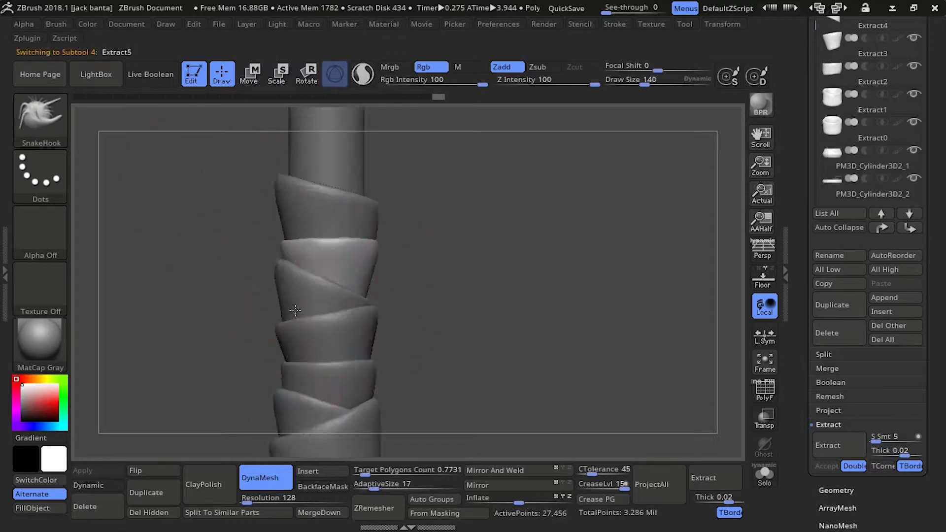
pyautogui.keyDown('alt'); pyautogui.click(373, 323); pyautogui.keyUp('alt')
pyautogui.keyDown('shift'); pyautogui.moveTo(374, 323); pyautogui.dragTo(380, 309, button='right'); pyautogui.keyUp('shift')
pyautogui.keyDown('alt'); pyautogui.click(376, 309); pyautogui.keyUp('alt')
pyautogui.keyDown('alt'); pyautogui.click(365, 282); pyautogui.keyUp('alt')
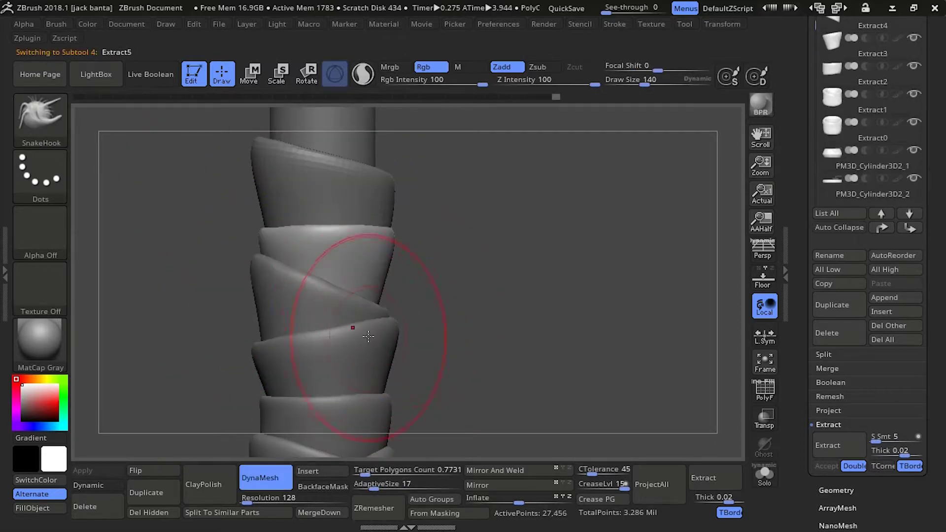
pyautogui.moveTo(224, 326)
pyautogui.keyDown('ctrl'); pyautogui.mouseDown(button='right')
pyautogui.moveTo(187, 308)
pyautogui.moveTo(197, 340)
pyautogui.moveTo(212, 340)
pyautogui.mouseUp(button='right'); pyautogui.keyUp('ctrl')
pyautogui.keyDown('alt'); pyautogui.click(292, 228); pyautogui.keyUp('alt')
pyautogui.keyDown('alt'); pyautogui.click(295, 379); pyautogui.keyUp('alt')
pyautogui.keyDown('ctrl'); pyautogui.moveTo(212, 340); pyautogui.dragTo(207, 276, button='right'); pyautogui.keyUp('ctrl')
# Step: Mask a diagonal section of the shaft above the seventh band and extract it as the eighth band, thickness 0.02
pyautogui.keyDown('alt'); pyautogui.click(327, 180); pyautogui.keyUp('alt')
pyautogui.keyDown('alt'); pyautogui.moveTo(249, 175); pyautogui.dragTo(255, 302, button='right'); pyautogui.keyUp('alt')
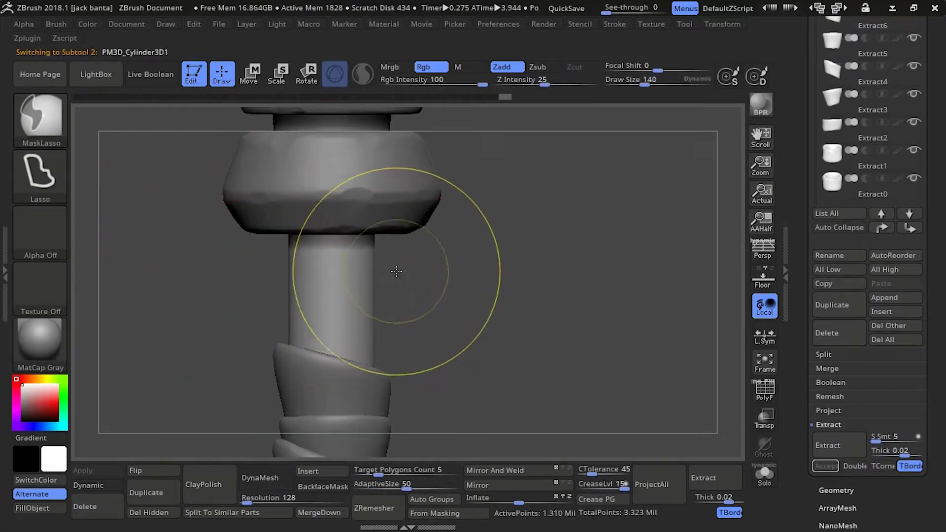
pyautogui.keyDown('ctrl'); pyautogui.moveTo(418, 354); pyautogui.dragTo(418, 354); pyautogui.keyUp('ctrl')
pyautogui.moveTo(251, 296)
pyautogui.keyDown('ctrl'); pyautogui.mouseDown(button='right')
pyautogui.moveTo(232, 236)
pyautogui.moveTo(163, 264)
pyautogui.moveTo(224, 238)
pyautogui.mouseUp(button='right'); pyautogui.keyUp('ctrl')
pyautogui.keyDown('ctrl'); pyautogui.moveTo(224, 238); pyautogui.dragTo(246, 295, button='right'); pyautogui.keyUp('ctrl')
pyautogui.moveTo(251, 362)
pyautogui.keyDown('ctrl'); pyautogui.mouseDown(button='right')
pyautogui.moveTo(246, 321)
pyautogui.moveTo(252, 367)
pyautogui.mouseUp(button='right'); pyautogui.keyUp('ctrl')
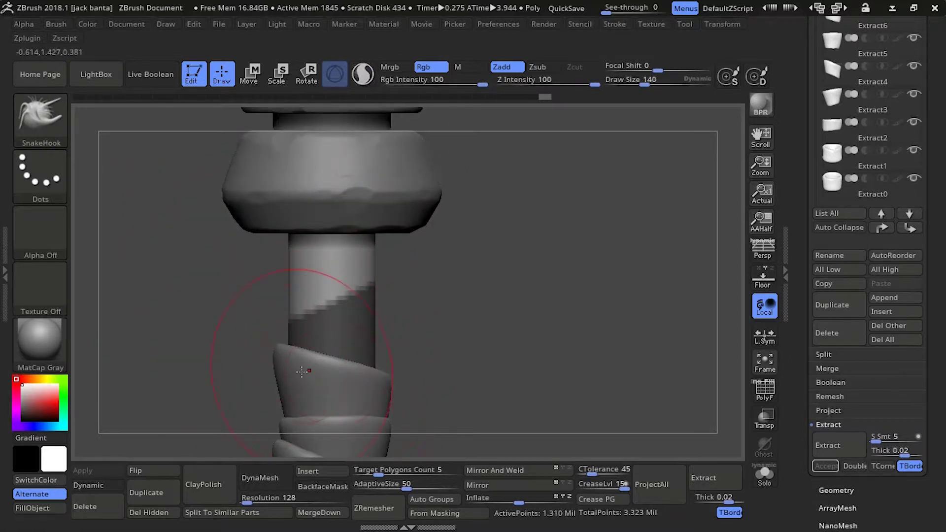
pyautogui.click(825, 466)
# Step: DynaMesh the eighth band at resolution 128 and smooth its jagged upper and lower edges all around the shaft
pyautogui.keyDown('alt'); pyautogui.click(331, 345); pyautogui.keyUp('alt')
pyautogui.keyDown('shift'); pyautogui.moveTo(291, 409); pyautogui.dragTo(387, 381); pyautogui.keyUp('shift')
pyautogui.moveTo(246, 315)
pyautogui.mouseDown(button='right')
pyautogui.moveTo(347, 312)
pyautogui.moveTo(394, 339)
pyautogui.mouseUp(button='right')
pyautogui.keyDown('shift'); pyautogui.moveTo(344, 327); pyautogui.dragTo(296, 307); pyautogui.keyUp('shift')
pyautogui.moveTo(295, 305); pyautogui.dragTo(257, 355, button='right')
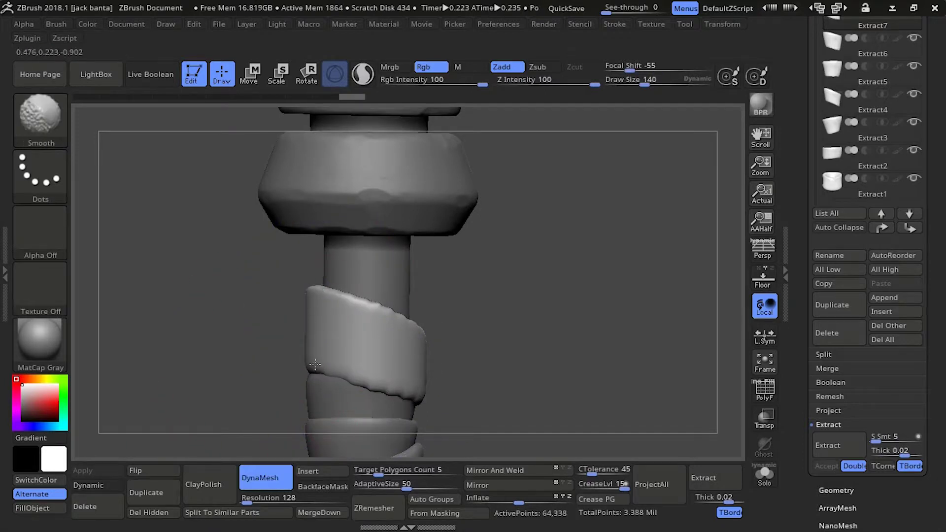
pyautogui.keyDown('shift'); pyautogui.moveTo(315, 365); pyautogui.dragTo(345, 376); pyautogui.keyUp('shift')
# Step: Shape the eighth band so its lower edge tucks beneath the seventh band's rim, and switch to the ClayBuildup brush
pyautogui.moveTo(276, 355)
pyautogui.mouseDown(button='right')
pyautogui.moveTo(212, 350)
pyautogui.moveTo(280, 330)
pyautogui.moveTo(310, 256)
pyautogui.moveTo(317, 352)
pyautogui.moveTo(394, 347)
pyautogui.moveTo(439, 362)
pyautogui.moveTo(280, 364)
pyautogui.moveTo(167, 238)
pyautogui.moveTo(284, 300)
pyautogui.moveTo(316, 265)
pyautogui.mouseUp(button='right')
pyautogui.keyDown('alt'); pyautogui.click(281, 309); pyautogui.keyUp('alt')
pyautogui.press('[')
pyautogui.moveTo(221, 303)
pyautogui.mouseDown(button='right')
pyautogui.moveTo(183, 289)
pyautogui.moveTo(284, 312)
pyautogui.moveTo(281, 296)
pyautogui.moveTo(275, 414)
pyautogui.mouseUp(button='right')
pyautogui.press('b')
pyautogui.press('c')
pyautogui.press('b')
pyautogui.keyDown('alt'); pyautogui.click(253, 315); pyautogui.keyUp('alt')
pyautogui.moveTo(247, 275); pyautogui.dragTo(268, 340, button='right')
pyautogui.keyDown('alt'); pyautogui.click(279, 383); pyautogui.keyUp('alt')
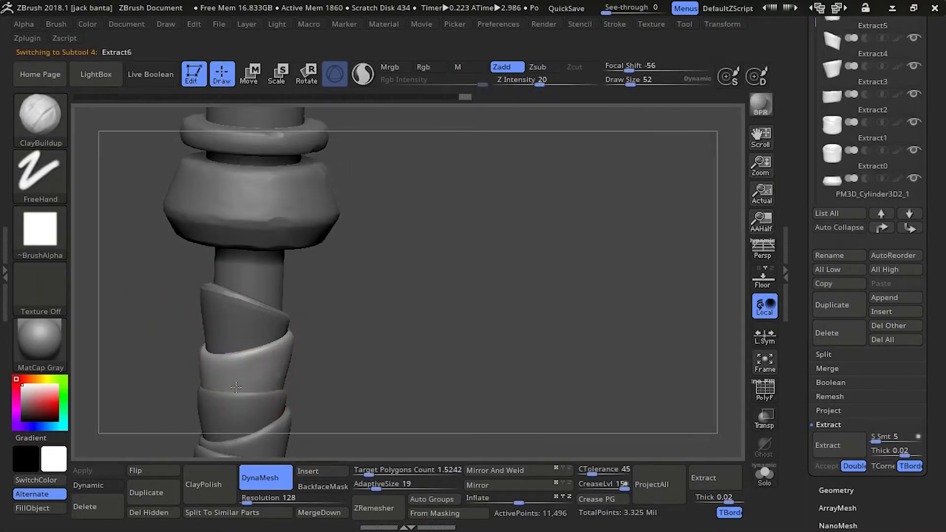
pyautogui.moveTo(236, 387); pyautogui.dragTo(268, 286, button='right')
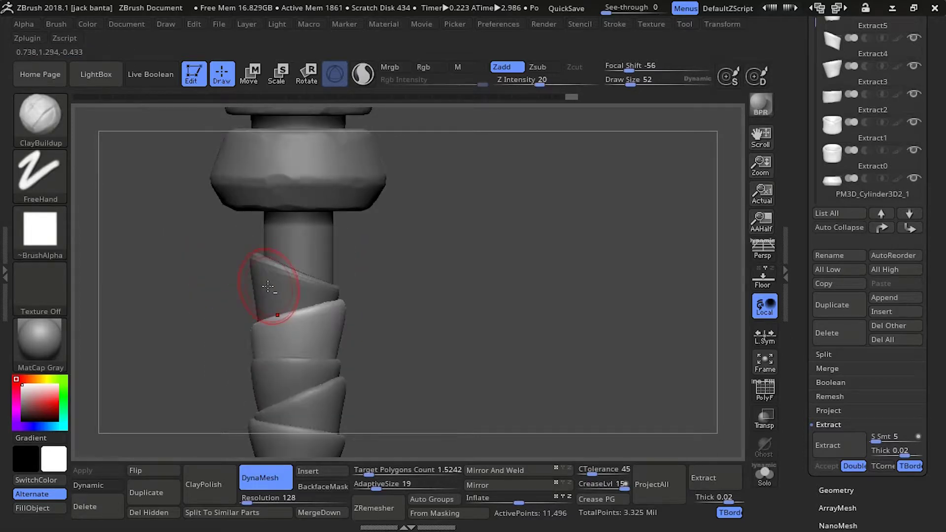
pyautogui.keyDown('alt'); pyautogui.click(268, 287); pyautogui.keyUp('alt')
# Step: Mask the shaft section above and behind the eighth band and extract it as the ninth band, thickness 0.02
pyautogui.keyDown('alt'); pyautogui.moveTo(231, 240); pyautogui.dragTo(226, 306, button='right'); pyautogui.keyUp('alt')
pyautogui.keyDown('alt'); pyautogui.click(294, 293); pyautogui.keyUp('alt')
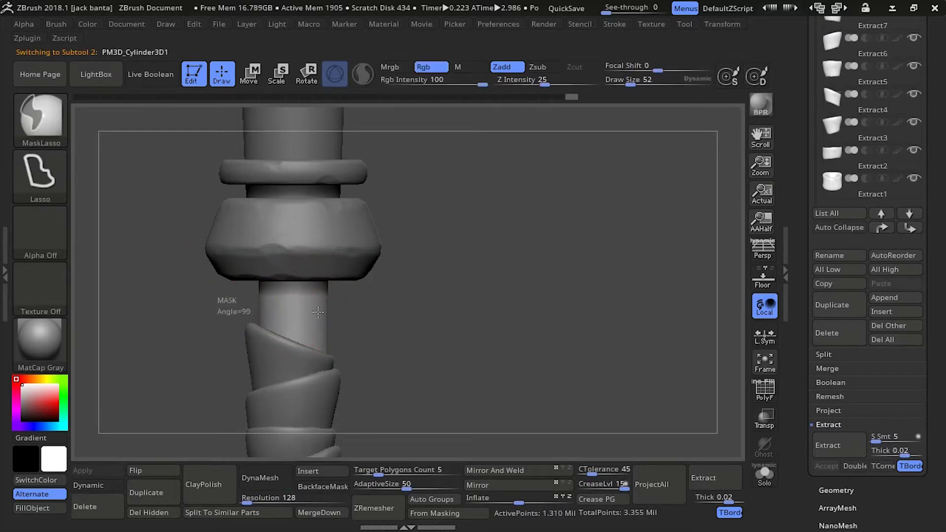
pyautogui.keyDown('ctrl'); pyautogui.moveTo(221, 317); pyautogui.dragTo(236, 377); pyautogui.keyUp('ctrl')
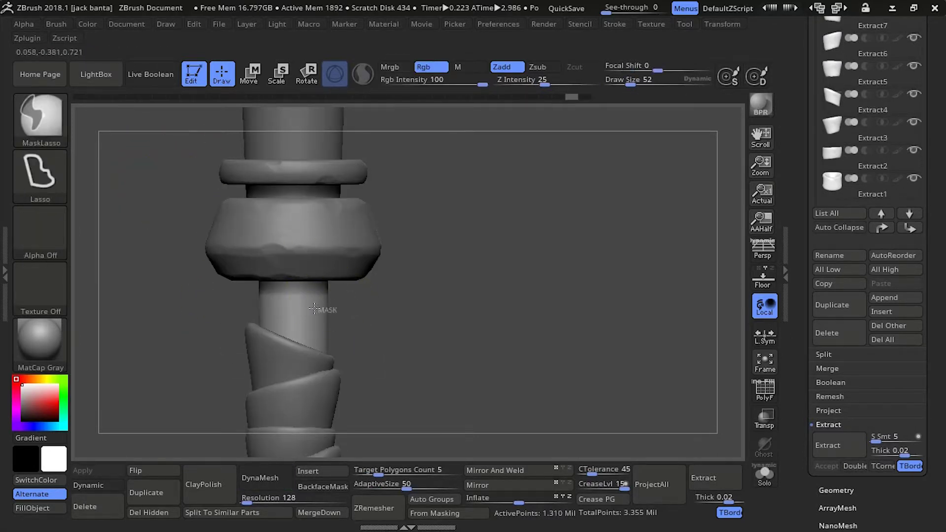
pyautogui.moveTo(338, 305)
pyautogui.keyDown('ctrl'); pyautogui.mouseDown()
pyautogui.moveTo(260, 381)
pyautogui.moveTo(362, 348)
pyautogui.mouseUp(); pyautogui.keyUp('ctrl')
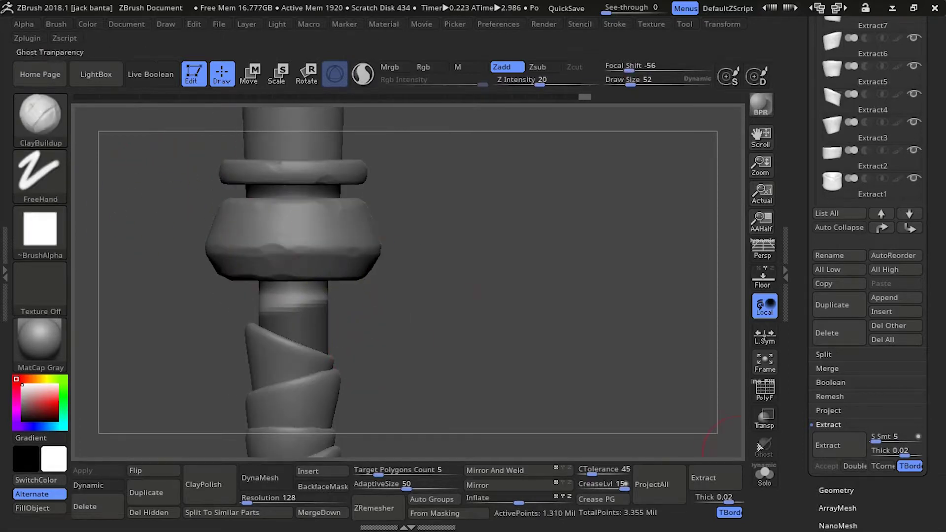
pyautogui.click(690, 477)
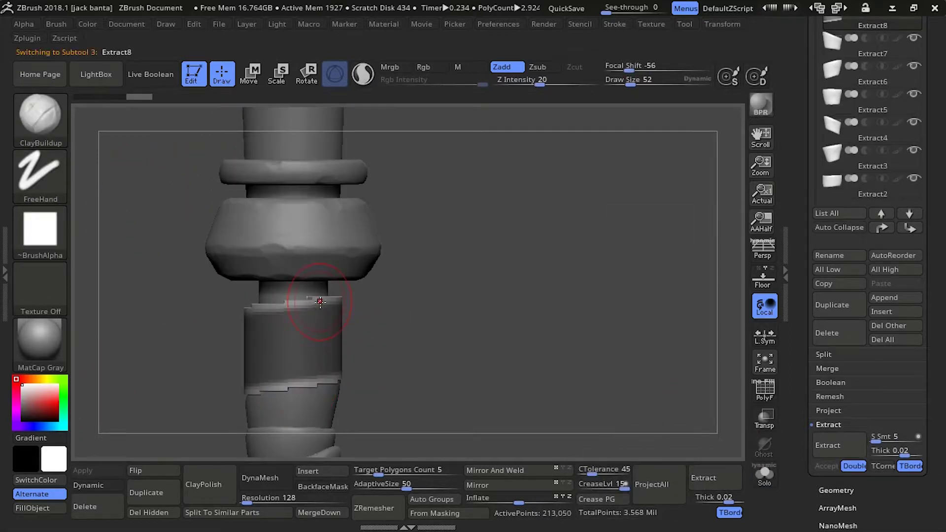
# Step: DynaMesh the ninth band at resolution 128 and smooth its stepped upper edge
pyautogui.moveTo(351, 367)
pyautogui.mouseDown()
pyautogui.moveTo(232, 386)
pyautogui.moveTo(273, 379)
pyautogui.moveTo(264, 308)
pyautogui.moveTo(288, 345)
pyautogui.mouseUp()
pyautogui.click(272, 484)
pyautogui.keyDown('shift'); pyautogui.moveTo(296, 308); pyautogui.dragTo(354, 297); pyautogui.keyUp('shift')
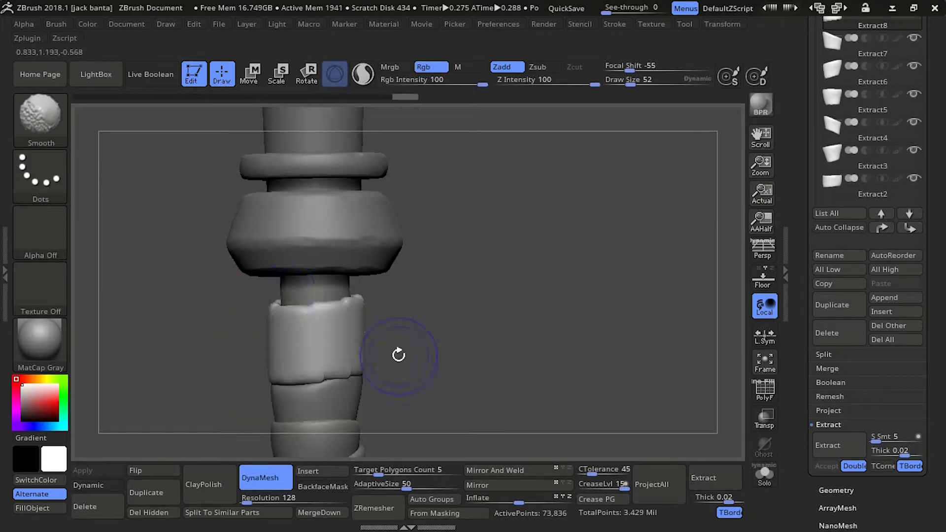
pyautogui.moveTo(397, 354)
pyautogui.mouseDown()
pyautogui.moveTo(271, 378)
pyautogui.moveTo(295, 389)
pyautogui.mouseUp()
# Step: Smooth and remesh the ninth band with ZRemesher, ending at target polygon count 0.3002 and adaptive size 13
pyautogui.click(364, 474)
pyautogui.click(376, 487)
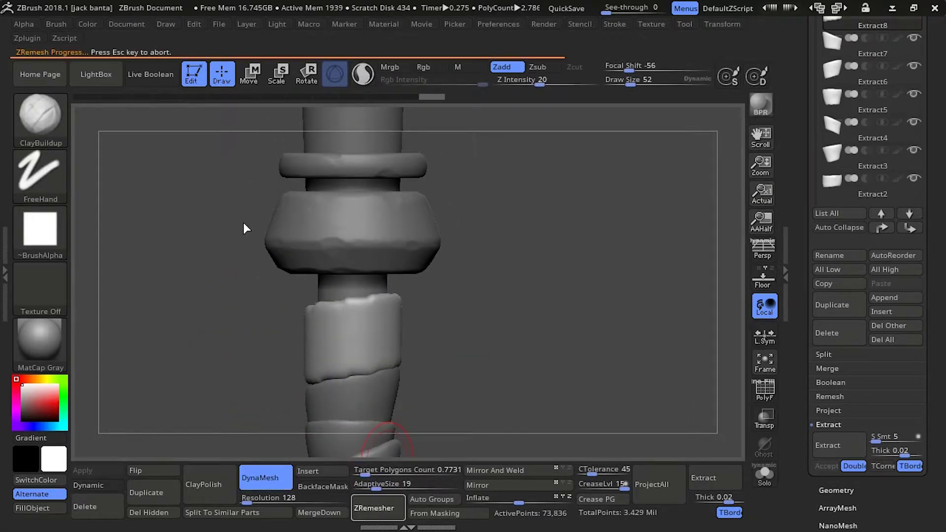
pyautogui.moveTo(374, 299)
pyautogui.mouseDown(button='right')
pyautogui.moveTo(352, 299)
pyautogui.moveTo(369, 300)
pyautogui.mouseUp(button='right')
pyautogui.moveTo(384, 300)
pyautogui.keyDown('shift'); pyautogui.mouseDown()
pyautogui.moveTo(307, 313)
pyautogui.moveTo(337, 369)
pyautogui.moveTo(415, 289)
pyautogui.mouseUp(); pyautogui.keyUp('shift')
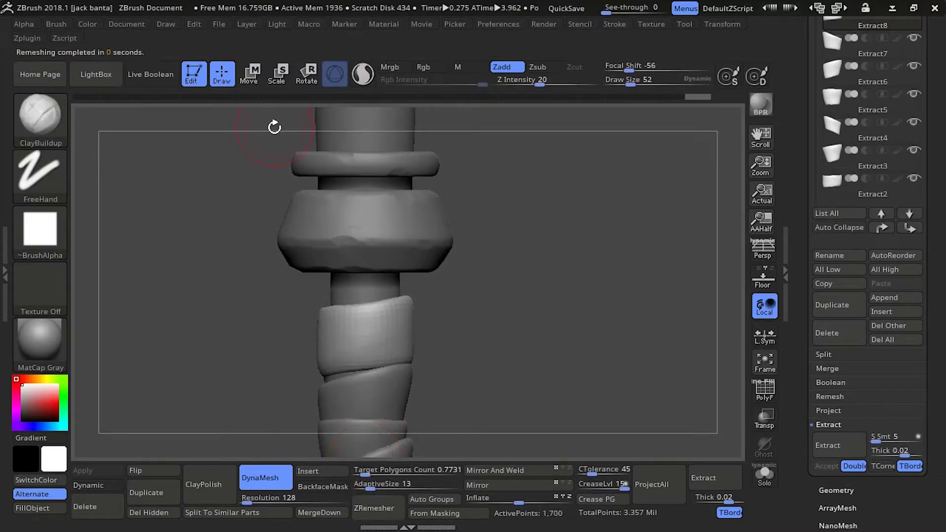
pyautogui.click(361, 474)
pyautogui.click(359, 509)
# Step: Push the ninth band's lower edge inward beneath the eighth band's rim with the SnakeHook brush
pyautogui.click(250, 74)
pyautogui.click(222, 74)
pyautogui.press('b')
pyautogui.press('s')
pyautogui.press('h')
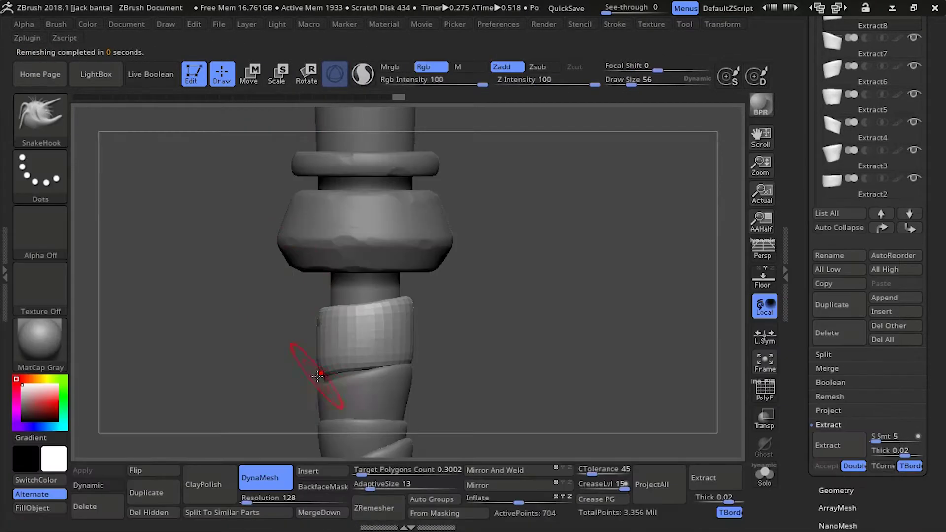
pyautogui.moveTo(369, 376); pyautogui.dragTo(374, 379)
pyautogui.keyDown('shift'); pyautogui.moveTo(373, 379); pyautogui.dragTo(377, 384, button='right'); pyautogui.keyUp('shift')
pyautogui.moveTo(348, 364); pyautogui.dragTo(415, 294)
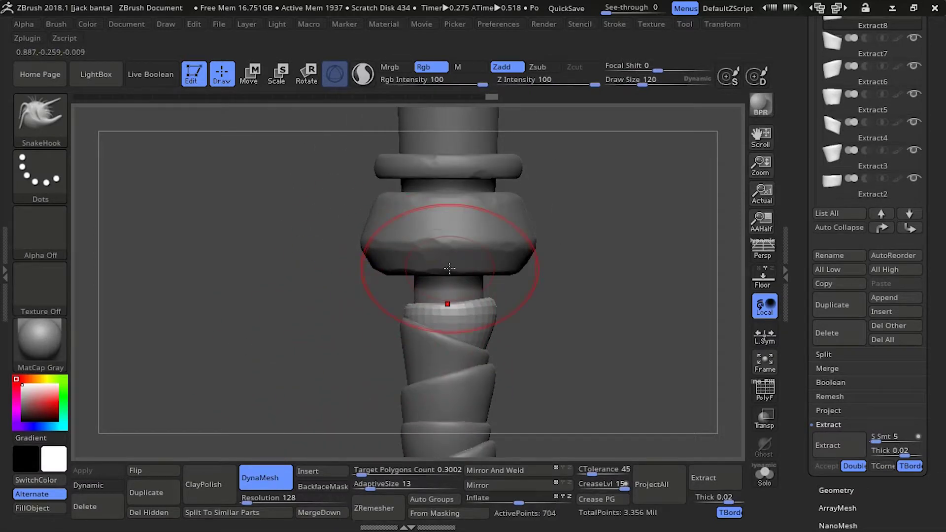
# Step: Refine the overlaps of the seventh, eighth and ninth bands with SnakeHook, pulling the seventh band's upper corner outward
pyautogui.keyDown('alt'); pyautogui.click(429, 351); pyautogui.keyUp('alt')
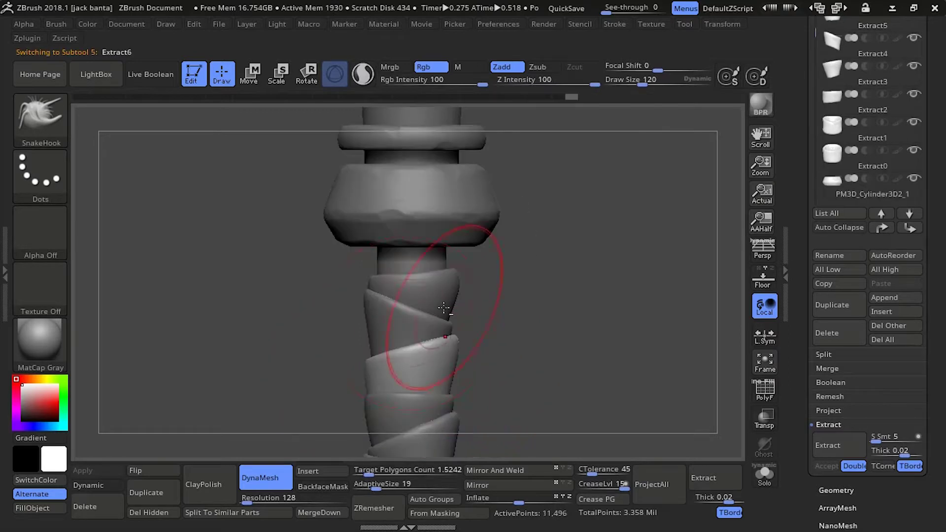
pyautogui.keyDown('alt'); pyautogui.click(448, 365); pyautogui.keyUp('alt')
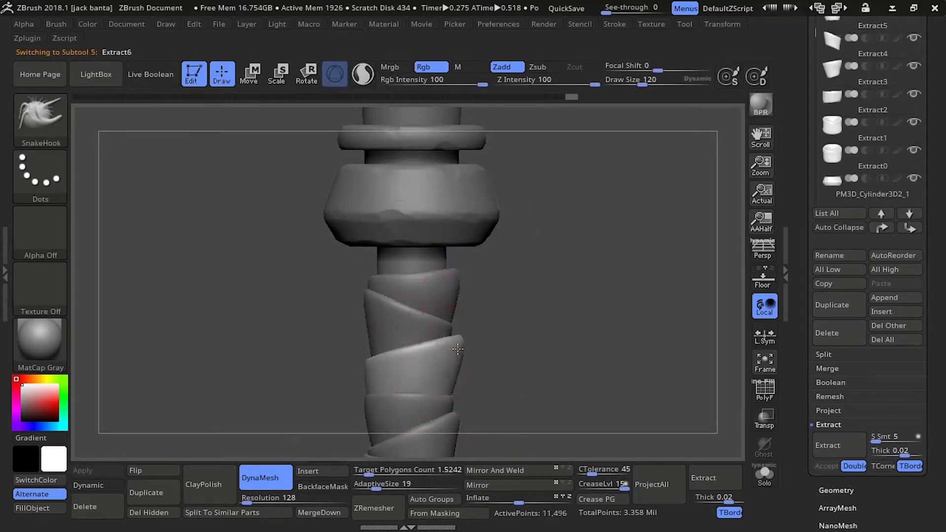
pyautogui.keyDown('alt'); pyautogui.click(440, 325); pyautogui.keyUp('alt')
pyautogui.keyDown('alt'); pyautogui.click(389, 268); pyautogui.keyUp('alt')
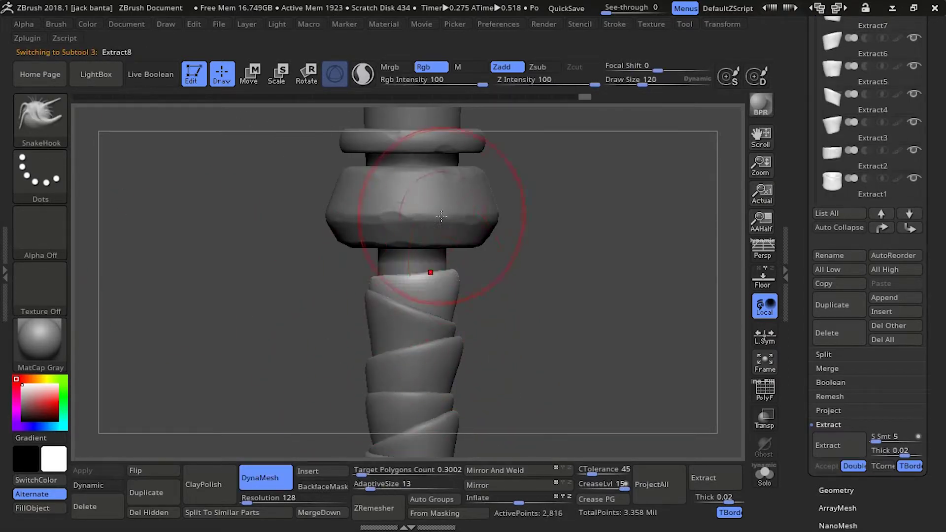
# Step: Extract the remaining shaft section below the collar as the tenth band, thickness 0.02, DynaMesh it at 128 and smooth its edge
pyautogui.keyDown('alt'); pyautogui.click(397, 266); pyautogui.keyUp('alt')
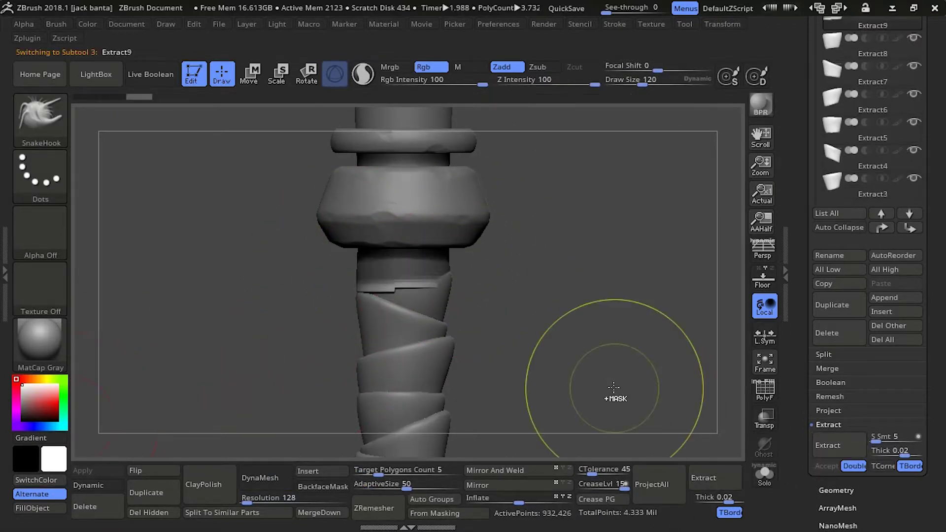
pyautogui.keyDown('alt'); pyautogui.click(361, 292); pyautogui.keyUp('alt')
pyautogui.keyDown('shift'); pyautogui.moveTo(392, 282); pyautogui.dragTo(386, 277); pyautogui.keyUp('shift')
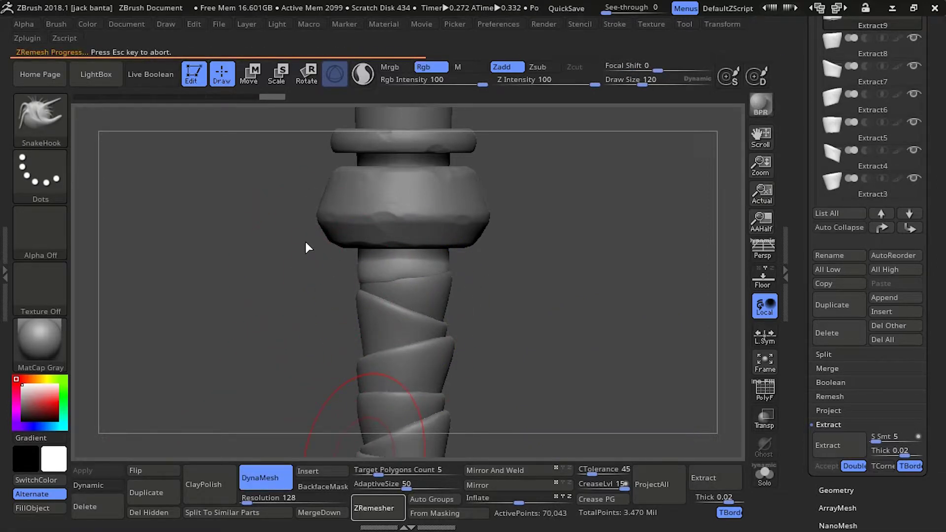
# Step: Remesh the tenth band with ZRemesher at target polygon count 1.5242, adaptive size 21, subdivide it and fit it beneath the ninth band
pyautogui.moveTo(315, 264); pyautogui.dragTo(362, 507)
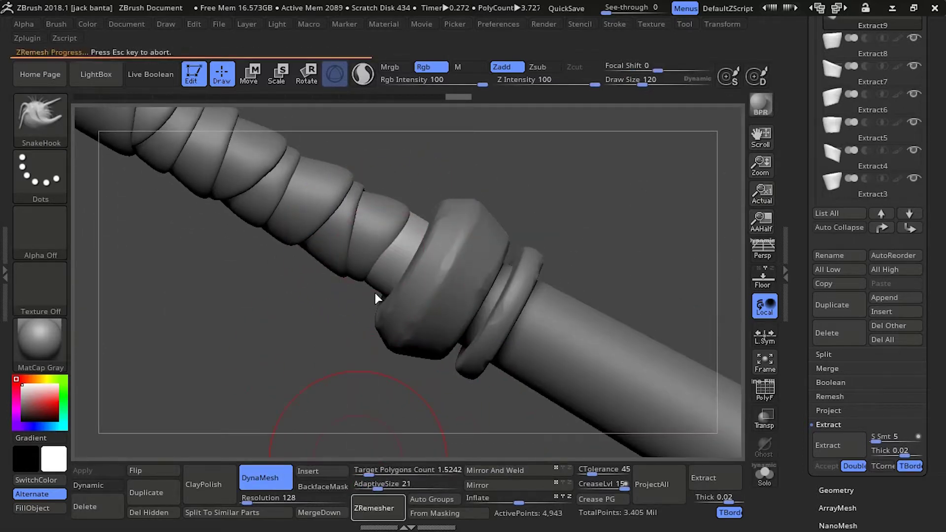
pyautogui.hotkey('ctrl', 'd')
pyautogui.moveTo(344, 316); pyautogui.dragTo(364, 296)
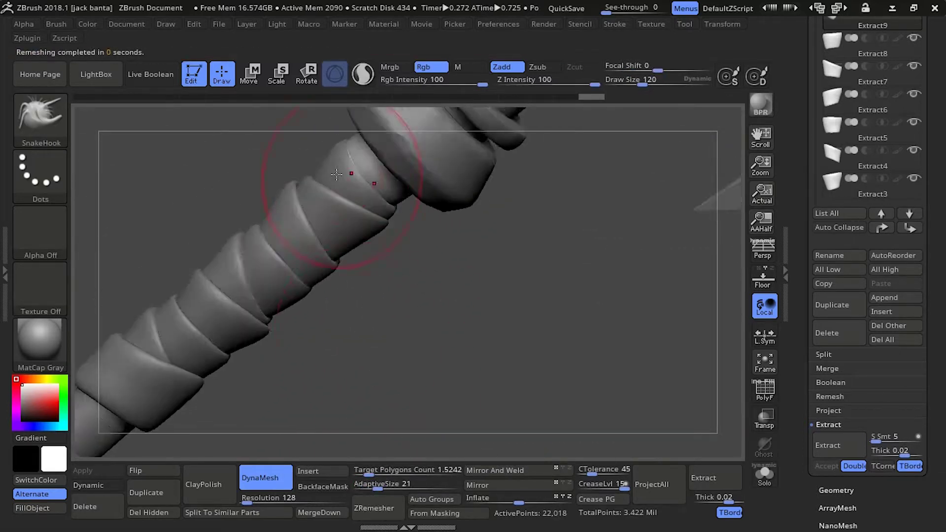
pyautogui.moveTo(336, 173); pyautogui.dragTo(294, 212)
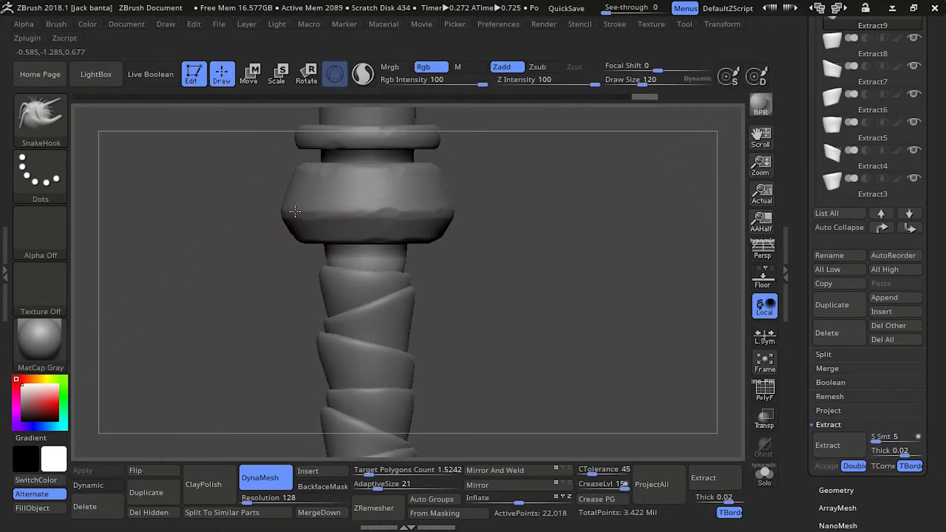
# Step: Adjust the silhouettes and overlaps of the bands along the shaft with the SnakeHook brush
pyautogui.keyDown('ctrl'); pyautogui.moveTo(326, 243); pyautogui.dragTo(170, 241, button='right'); pyautogui.keyUp('ctrl')
pyautogui.keyDown('alt'); pyautogui.click(333, 263); pyautogui.keyUp('alt')
pyautogui.moveTo(296, 261); pyautogui.dragTo(211, 221, button='right')
pyautogui.keyDown('ctrl'); pyautogui.moveTo(210, 221); pyautogui.dragTo(216, 288, button='right'); pyautogui.keyUp('ctrl')
pyautogui.keyDown('alt'); pyautogui.click(329, 307); pyautogui.keyUp('alt')
pyautogui.keyDown('alt'); pyautogui.click(326, 232); pyautogui.keyUp('alt')
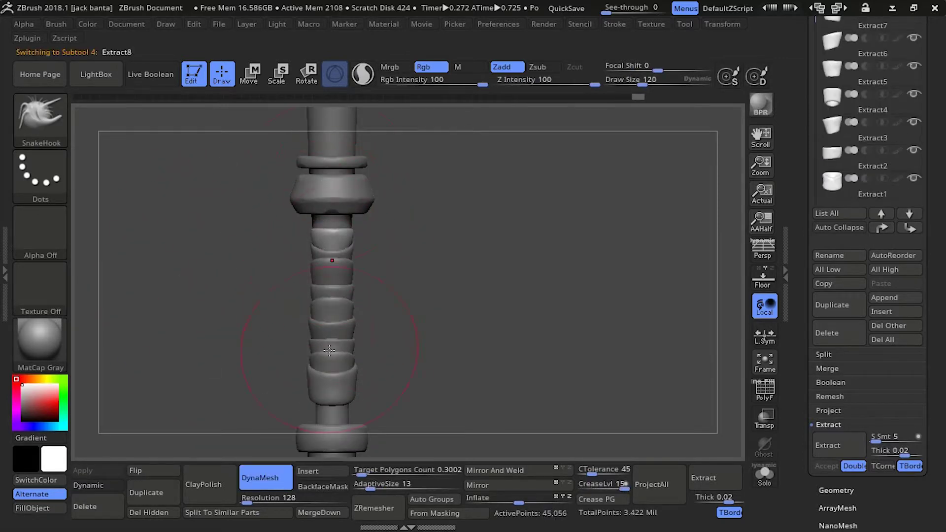
# Step: Mask the shaft section just below the lowest wrap band and extract it as the eleventh band, thickness 0.02
pyautogui.moveTo(325, 345); pyautogui.dragTo(286, 368, button='right')
pyautogui.moveTo(287, 368); pyautogui.dragTo(316, 313)
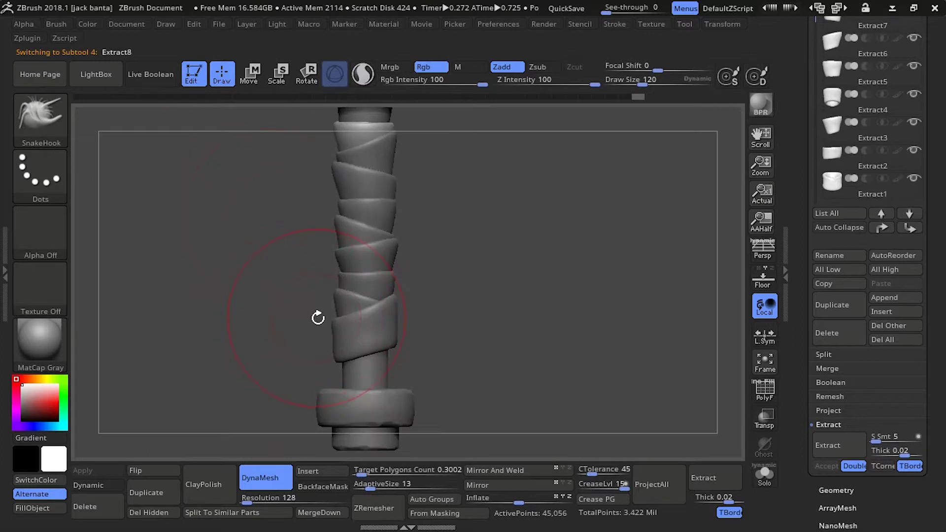
pyautogui.keyDown('alt'); pyautogui.click(318, 316); pyautogui.keyUp('alt')
pyautogui.press('ctrl')
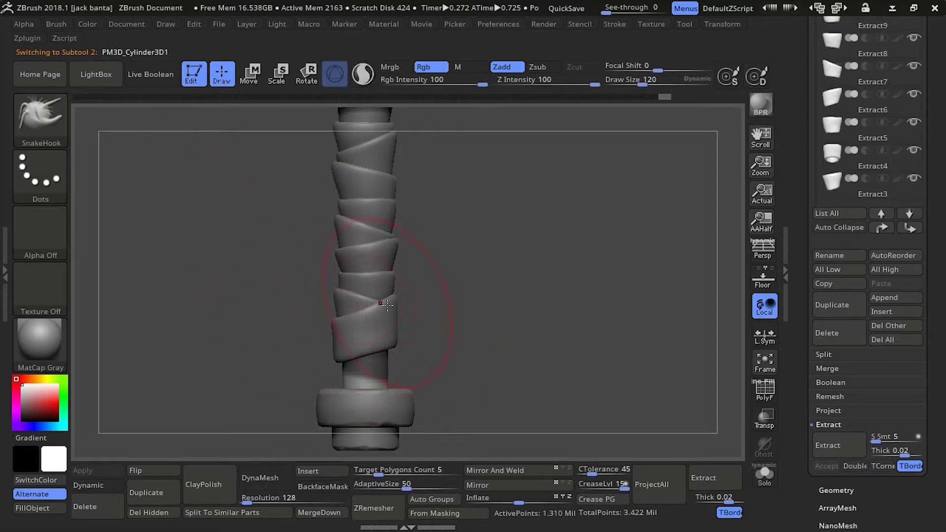
pyautogui.click(832, 451)
# Step: Smooth and DynaMesh the eleventh band at resolution 128, and remesh it with ZRemesher at target polygon count 1.1904, adaptive size 16
pyautogui.press('b')
pyautogui.press('t')
pyautogui.press('d')
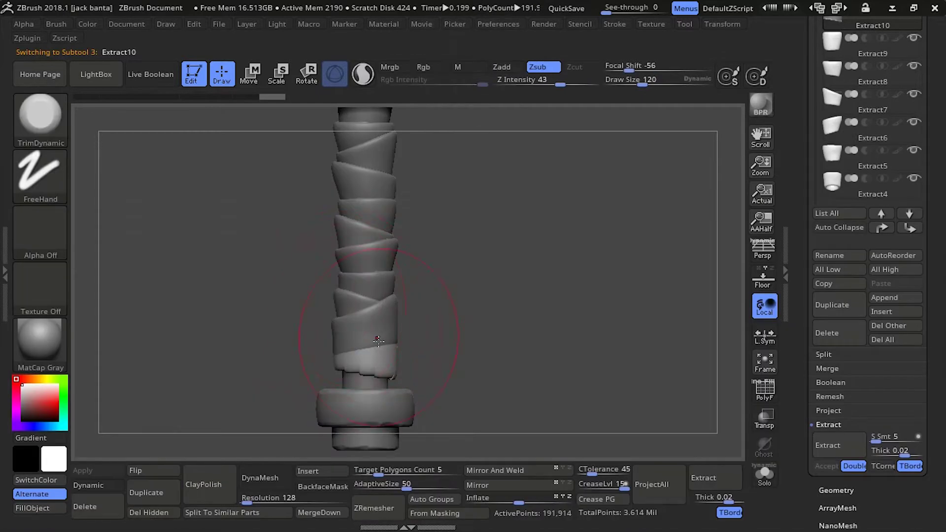
pyautogui.moveTo(329, 349); pyautogui.dragTo(261, 358)
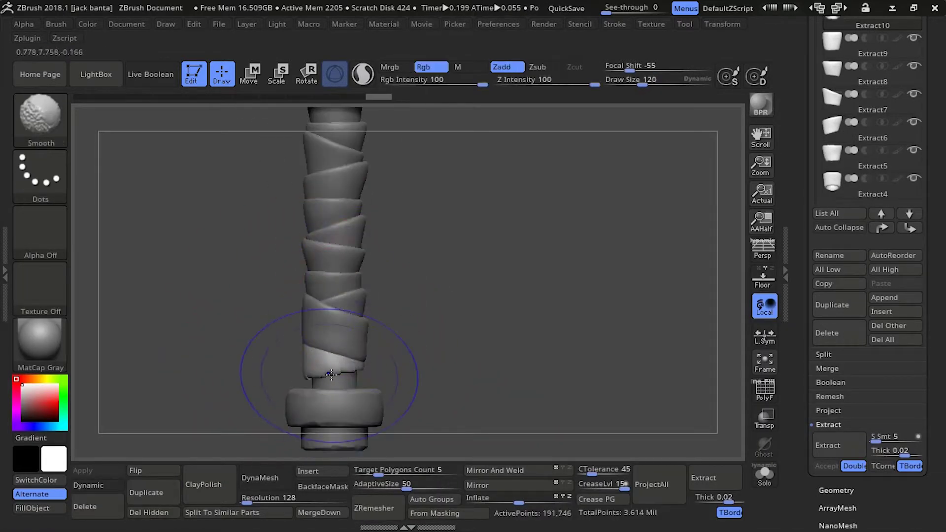
pyautogui.click(260, 477)
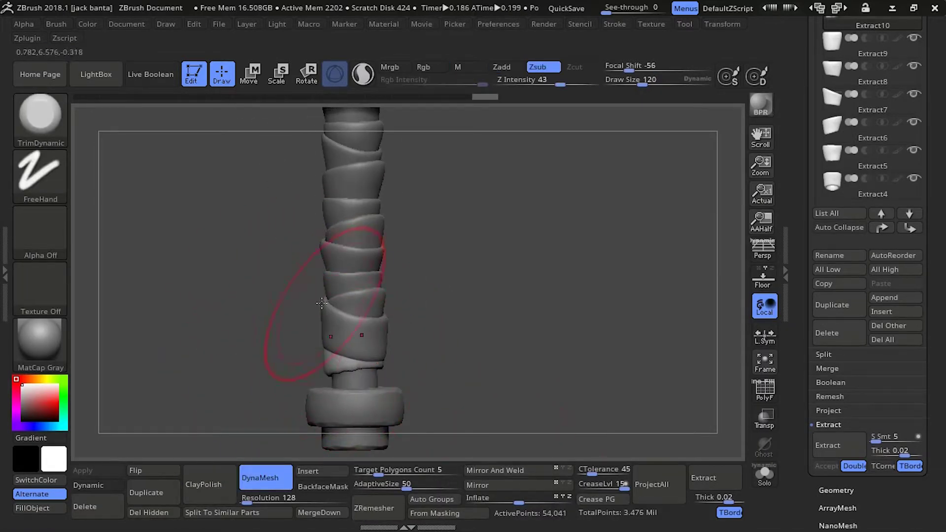
pyautogui.keyDown('shift'); pyautogui.moveTo(301, 359); pyautogui.dragTo(273, 367); pyautogui.keyUp('shift')
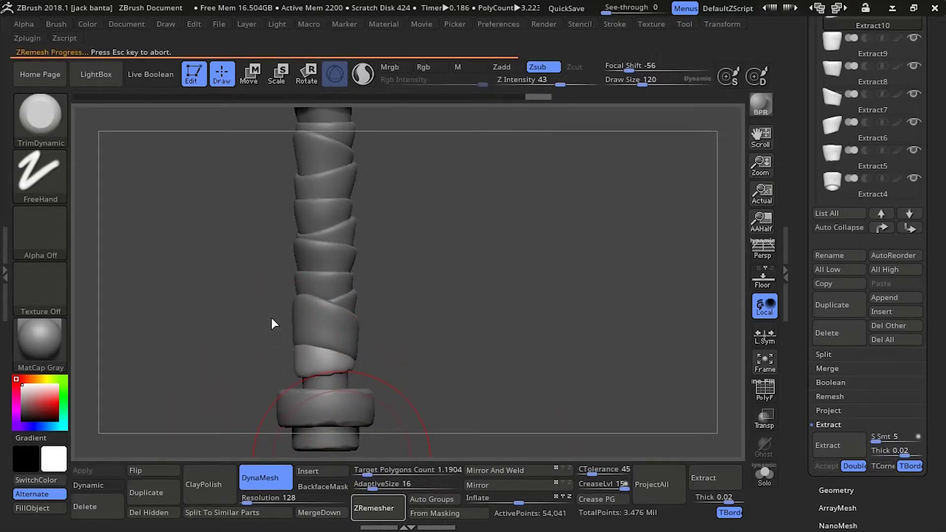
pyautogui.moveTo(274, 324)
pyautogui.mouseDown()
pyautogui.moveTo(289, 291)
pyautogui.moveTo(296, 306)
pyautogui.mouseUp()
# Step: Tuck the eleventh band's upper edge beneath the first band with SnakeHook and smooth its surface
pyautogui.press('b')
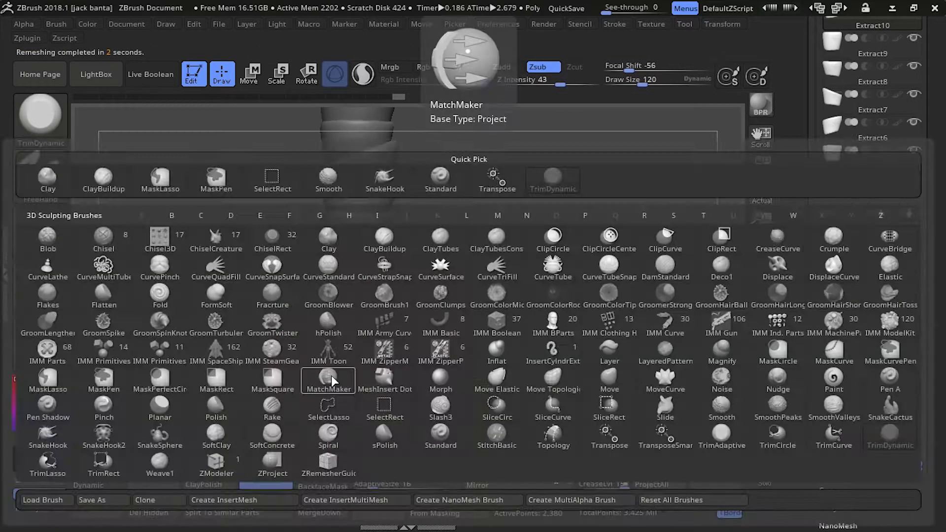
pyautogui.press('s')
pyautogui.press('h')
pyautogui.moveTo(265, 252); pyautogui.dragTo(523, 290)
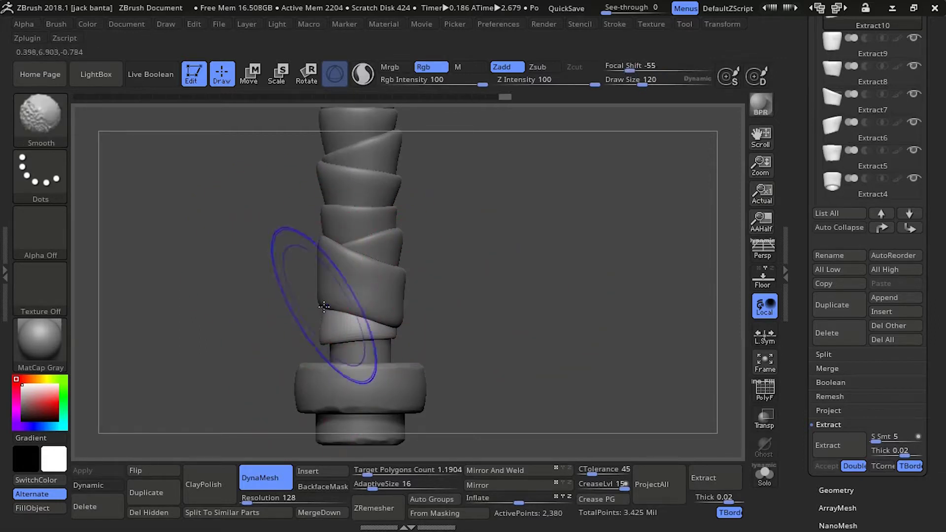
pyautogui.keyDown('shift'); pyautogui.moveTo(324, 306); pyautogui.dragTo(299, 296); pyautogui.keyUp('shift')
# Step: Mask the bare shaft between the eleventh band and the lower ring and extract it as the twelfth band, thickness 0.02
pyautogui.moveTo(289, 255); pyautogui.dragTo(236, 223)
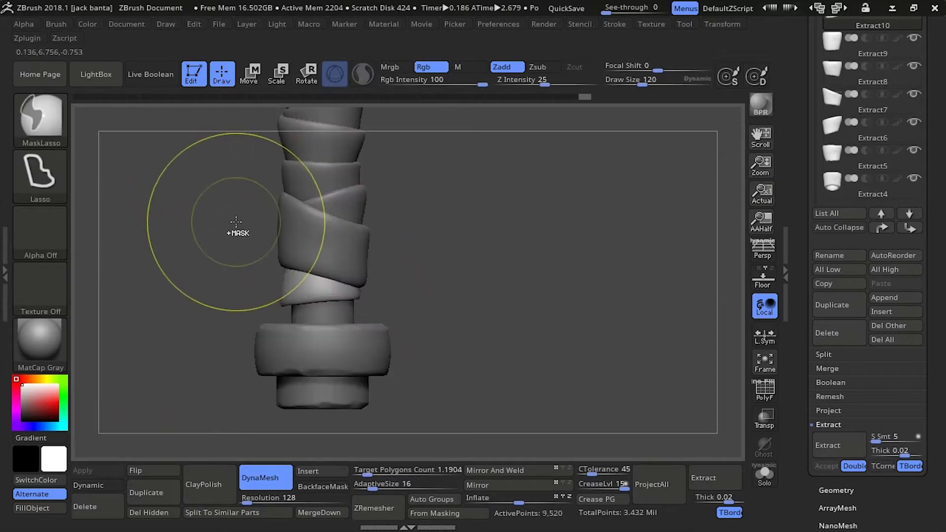
pyautogui.keyDown('alt'); pyautogui.click(326, 312); pyautogui.keyUp('alt')
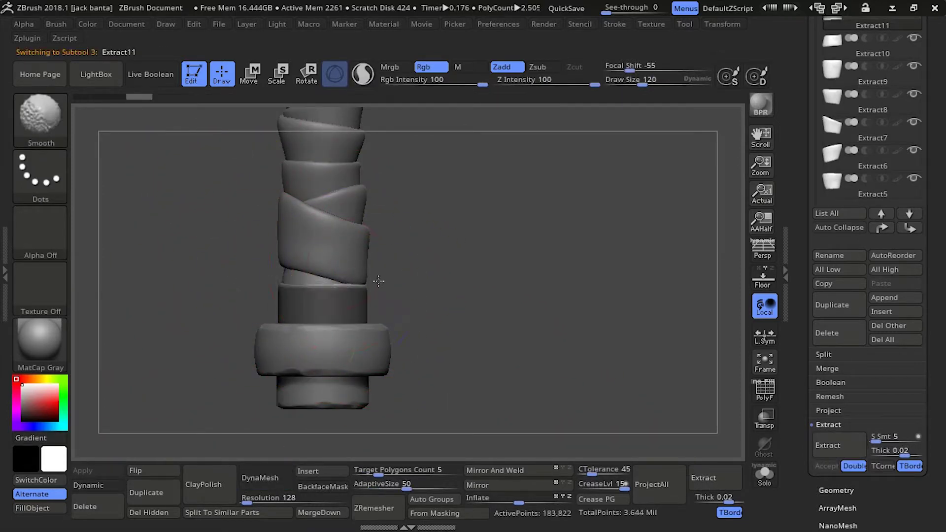
pyautogui.moveTo(274, 289); pyautogui.dragTo(361, 277)
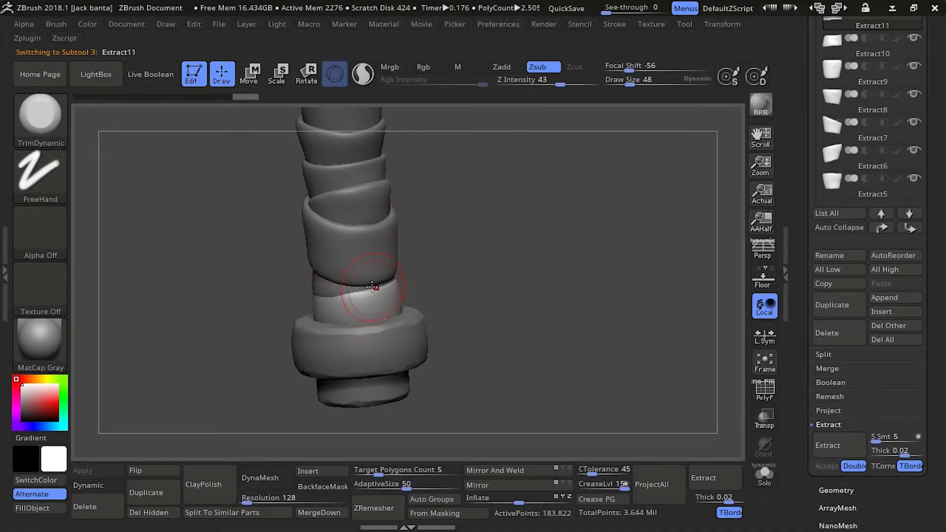
# Step: Try to reshape and smooth the twelfth band's upper edge where it meets the eleventh band
pyautogui.moveTo(348, 300)
pyautogui.mouseDown()
pyautogui.moveTo(268, 269)
pyautogui.moveTo(202, 276)
pyautogui.moveTo(384, 289)
pyautogui.mouseUp()
pyautogui.keyDown('shift'); pyautogui.moveTo(268, 307); pyautogui.dragTo(315, 306); pyautogui.keyUp('shift')
pyautogui.keyDown('alt'); pyautogui.moveTo(266, 277); pyautogui.dragTo(256, 308); pyautogui.keyUp('alt')
pyautogui.moveTo(296, 290)
pyautogui.mouseDown()
pyautogui.moveTo(416, 286)
pyautogui.moveTo(423, 300)
pyautogui.moveTo(394, 315)
pyautogui.mouseUp()
pyautogui.moveTo(276, 278); pyautogui.dragTo(407, 280)
pyautogui.moveTo(407, 280)
pyautogui.mouseDown(button='right')
pyautogui.moveTo(392, 247)
pyautogui.moveTo(264, 338)
pyautogui.moveTo(401, 251)
pyautogui.moveTo(330, 320)
pyautogui.mouseUp(button='right')
pyautogui.keyDown('alt'); pyautogui.moveTo(196, 321); pyautogui.dragTo(211, 252); pyautogui.keyUp('alt')
pyautogui.keyDown('shift'); pyautogui.moveTo(183, 281); pyautogui.dragTo(106, 272); pyautogui.keyUp('shift')
pyautogui.moveTo(148, 345)
pyautogui.keyDown('alt'); pyautogui.mouseDown()
pyautogui.moveTo(154, 303)
pyautogui.moveTo(164, 399)
pyautogui.mouseUp(); pyautogui.keyUp('alt')
pyautogui.keyDown('alt'); pyautogui.moveTo(207, 296); pyautogui.dragTo(228, 382); pyautogui.keyUp('alt')
# Step: Undo the last reshaping strokes on the twelfth band
pyautogui.hotkey('ctrl', 'z')
pyautogui.hotkey('ctrl', 'z')
pyautogui.hotkey('ctrl', 'z')
pyautogui.hotkey('ctrl', 'z')
pyautogui.hotkey('ctrl', 'z')
pyautogui.hotkey('ctrl', 'z')
pyautogui.hotkey('ctrl', 'z')
pyautogui.hotkey('ctrl', 'z')
pyautogui.hotkey('ctrl', 'z')
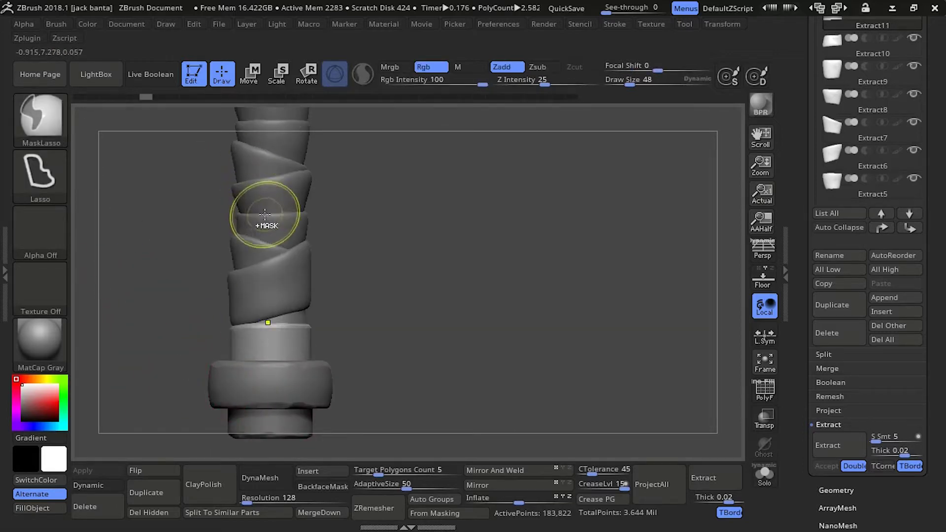
# Step: Enlarge the SnakeHook brush and pull the twelfth band's upper edge beneath the eleventh band all around the shaft
pyautogui.press(']')
pyautogui.press(']')
pyautogui.click(236, 311)
pyautogui.click(247, 353)
pyautogui.moveTo(189, 340)
pyautogui.mouseDown()
pyautogui.moveTo(207, 330)
pyautogui.moveTo(240, 335)
pyautogui.mouseUp()
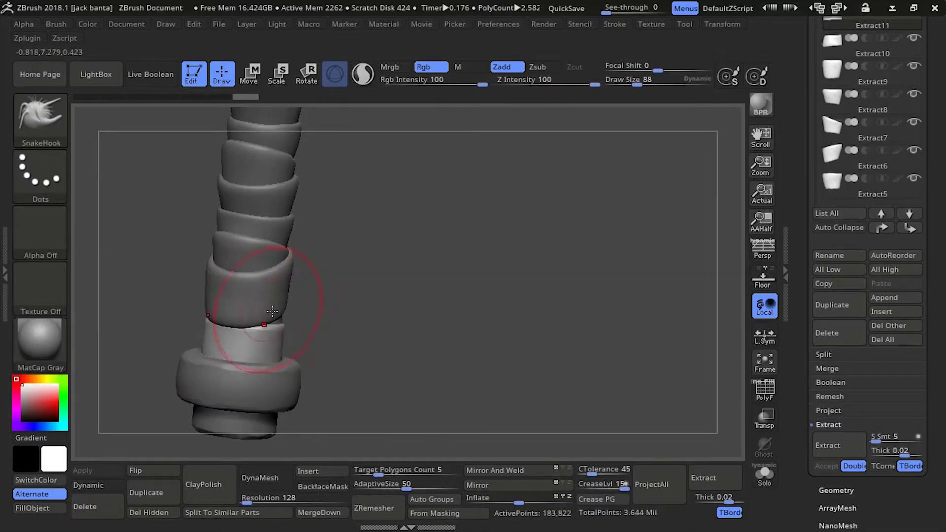
pyautogui.moveTo(268, 305); pyautogui.dragTo(266, 323)
pyautogui.moveTo(197, 342)
pyautogui.mouseDown()
pyautogui.moveTo(262, 310)
pyautogui.moveTo(224, 340)
pyautogui.mouseUp()
pyautogui.moveTo(306, 308); pyautogui.dragTo(312, 316)
pyautogui.moveTo(212, 335); pyautogui.dragTo(232, 334)
pyautogui.moveTo(276, 323); pyautogui.dragTo(275, 335)
pyautogui.moveTo(211, 335)
pyautogui.mouseDown()
pyautogui.moveTo(236, 330)
pyautogui.moveTo(231, 340)
pyautogui.mouseUp()
pyautogui.moveTo(253, 328)
pyautogui.mouseDown()
pyautogui.moveTo(252, 338)
pyautogui.moveTo(211, 352)
pyautogui.mouseUp()
# Step: Subdivide the twelfth band and sculpt a raised rim around its lower edge with the Standard brush at draw size 16, smoothing the result
pyautogui.keyDown('alt'); pyautogui.moveTo(197, 295); pyautogui.dragTo(197, 340); pyautogui.keyUp('alt')
pyautogui.keyDown('alt'); pyautogui.moveTo(197, 275); pyautogui.dragTo(197, 330); pyautogui.keyUp('alt')
pyautogui.press('b')
pyautogui.press('s')
pyautogui.press('t')
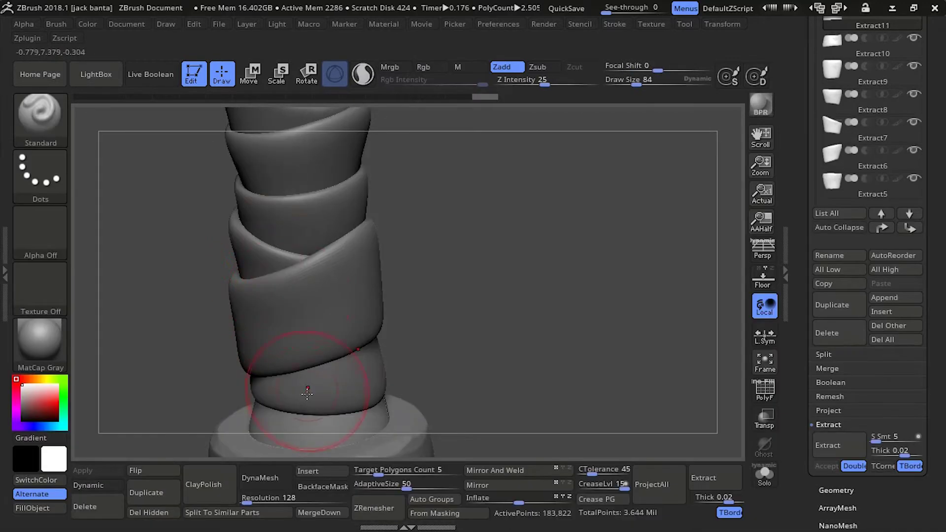
pyautogui.press('[')
pyautogui.press('[')
pyautogui.press('[')
pyautogui.press('[')
pyautogui.keyDown('alt'); pyautogui.moveTo(192, 362); pyautogui.dragTo(189, 276); pyautogui.keyUp('alt')
pyautogui.moveTo(334, 348); pyautogui.dragTo(292, 360, button='right')
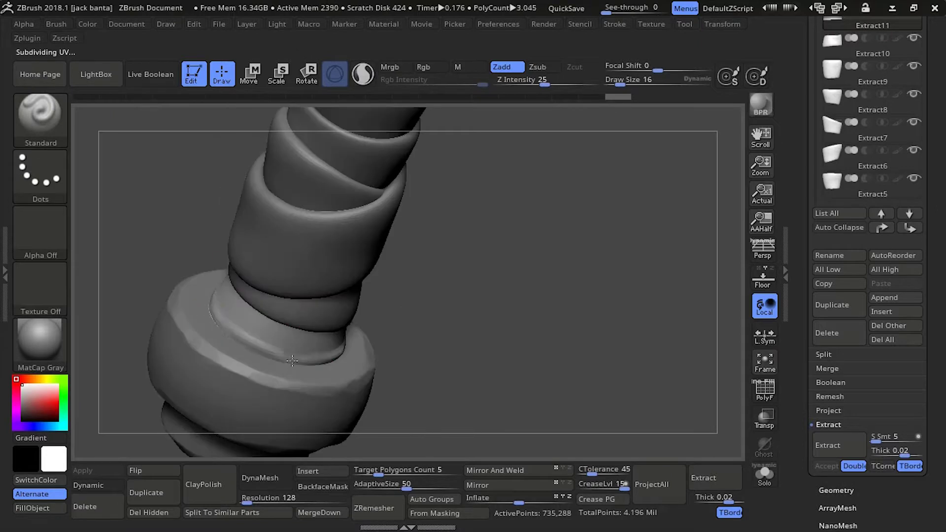
pyautogui.moveTo(212, 276)
pyautogui.mouseDown(button='right')
pyautogui.moveTo(310, 395)
pyautogui.moveTo(317, 363)
pyautogui.moveTo(204, 290)
pyautogui.mouseUp(button='right')
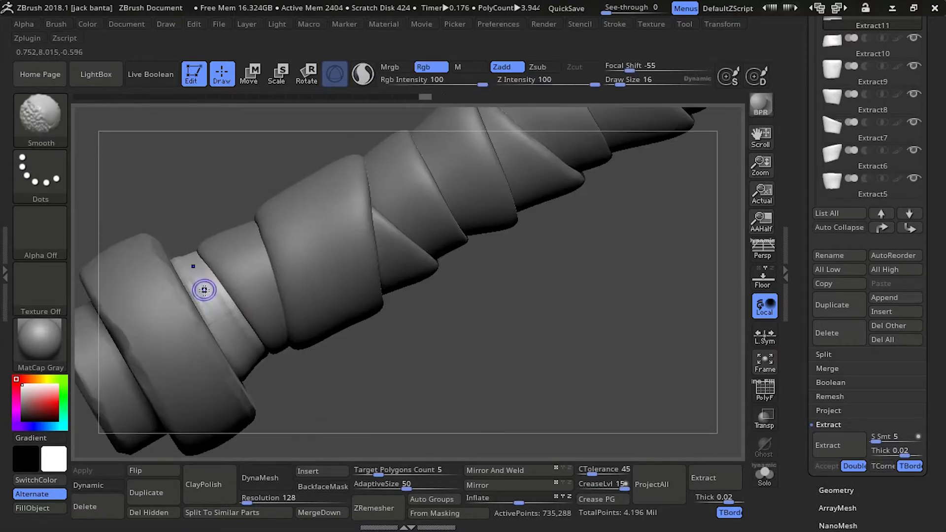
# Step: Try to remesh the twelfth band with ZRemesher and subdivide the remeshed surface twice
pyautogui.moveTo(264, 369); pyautogui.dragTo(288, 419, button='right')
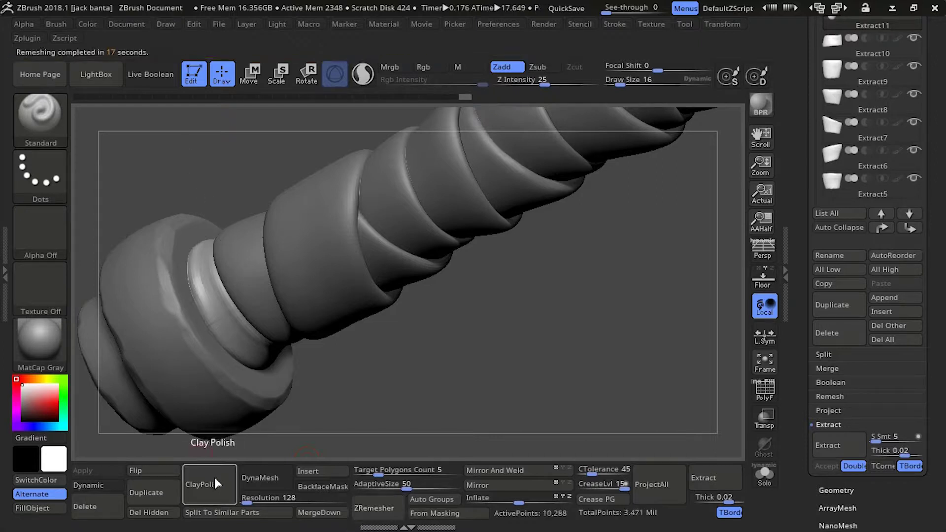
pyautogui.moveTo(207, 345)
pyautogui.mouseDown(button='right')
pyautogui.moveTo(180, 209)
pyautogui.moveTo(276, 384)
pyautogui.moveTo(165, 243)
pyautogui.moveTo(286, 342)
pyautogui.moveTo(281, 407)
pyautogui.moveTo(301, 398)
pyautogui.moveTo(202, 304)
pyautogui.mouseUp(button='right')
pyautogui.press('shift')
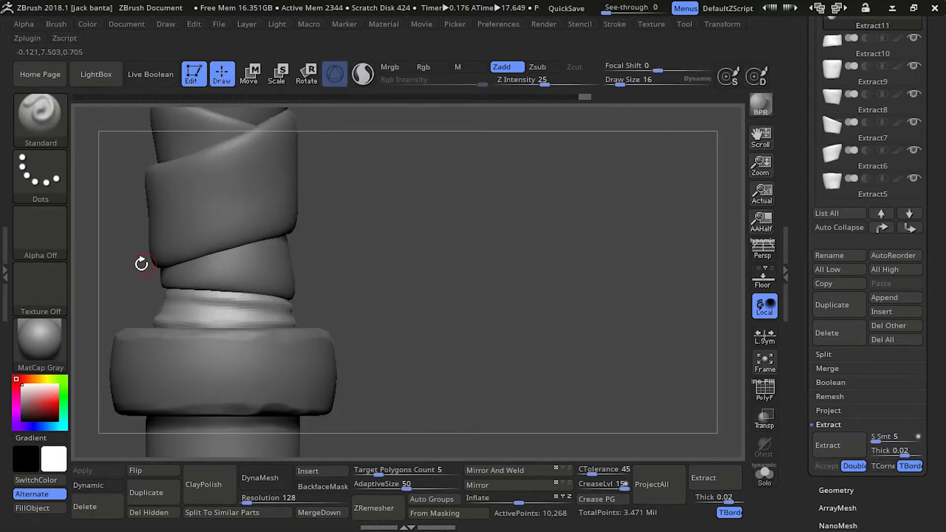
pyautogui.moveTo(142, 263)
pyautogui.mouseDown(button='right')
pyautogui.moveTo(195, 313)
pyautogui.moveTo(419, 359)
pyautogui.mouseUp(button='right')
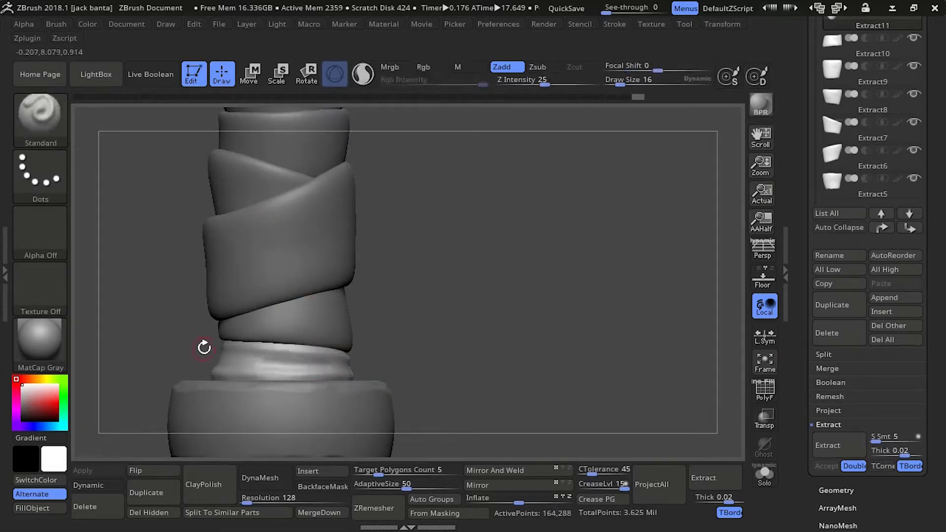
# Step: Select the band directly above the twelfth, build up its edges at draw size 24 and smooth them
pyautogui.moveTo(204, 347)
pyautogui.keyDown('ctrl'); pyautogui.mouseDown(button='right')
pyautogui.moveTo(232, 325)
pyautogui.moveTo(185, 361)
pyautogui.moveTo(332, 302)
pyautogui.mouseUp(button='right'); pyautogui.keyUp('ctrl')
pyautogui.keyDown('alt'); pyautogui.click(346, 321); pyautogui.keyUp('alt')
pyautogui.moveTo(261, 306); pyautogui.dragTo(226, 315, button='right')
pyautogui.moveTo(226, 314); pyautogui.dragTo(201, 326)
pyautogui.moveTo(201, 326); pyautogui.dragTo(204, 342, button='right')
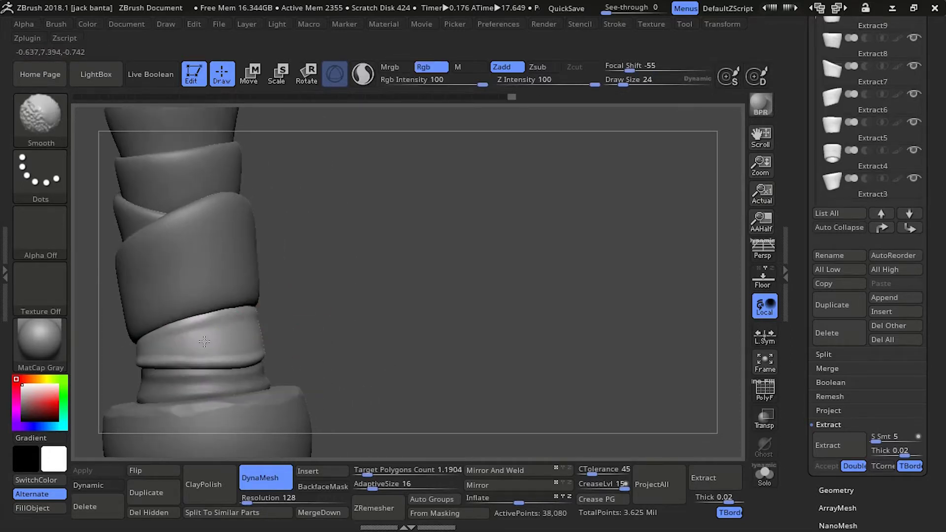
pyautogui.moveTo(126, 354)
pyautogui.keyDown('ctrl'); pyautogui.mouseDown(button='right')
pyautogui.moveTo(198, 220)
pyautogui.moveTo(216, 325)
pyautogui.mouseUp(button='right'); pyautogui.keyUp('ctrl')
# Step: Subdivide the wide lower band twice, then raise and smooth its upper and lower edges with the Standard brush
pyautogui.keyDown('alt'); pyautogui.click(279, 282); pyautogui.keyUp('alt')
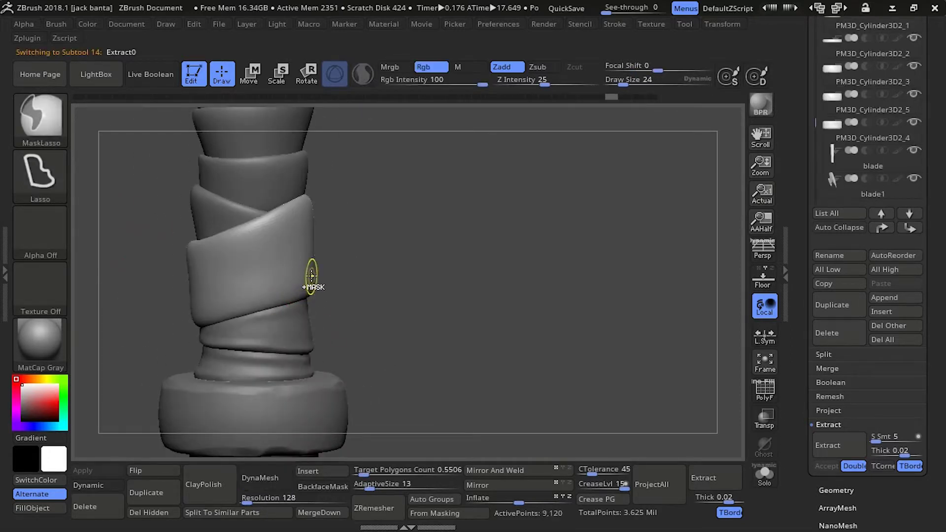
pyautogui.moveTo(248, 293)
pyautogui.mouseDown(button='right')
pyautogui.moveTo(156, 312)
pyautogui.moveTo(184, 323)
pyautogui.mouseUp(button='right')
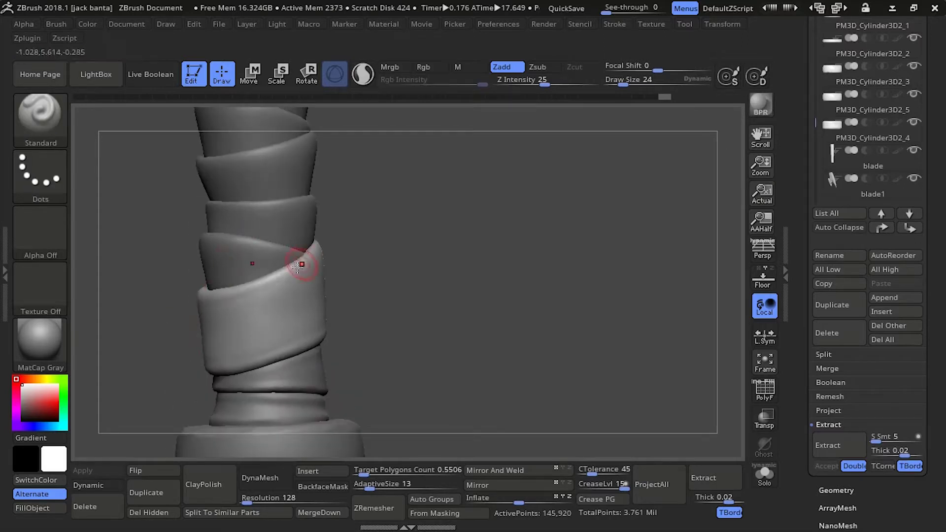
pyautogui.moveTo(296, 274); pyautogui.dragTo(267, 348, button='right')
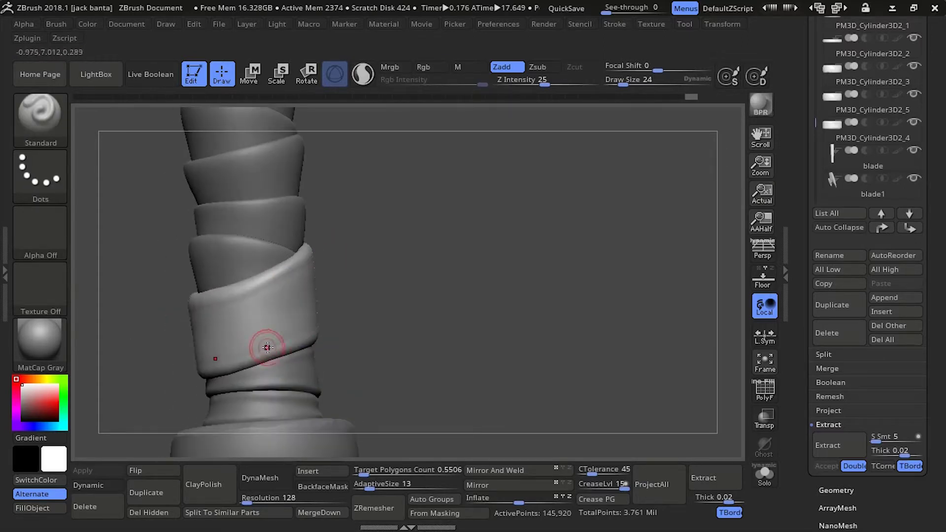
pyautogui.moveTo(322, 264); pyautogui.dragTo(329, 268, button='right')
pyautogui.keyDown('shift'); pyautogui.moveTo(296, 340); pyautogui.dragTo(236, 346); pyautogui.keyUp('shift')
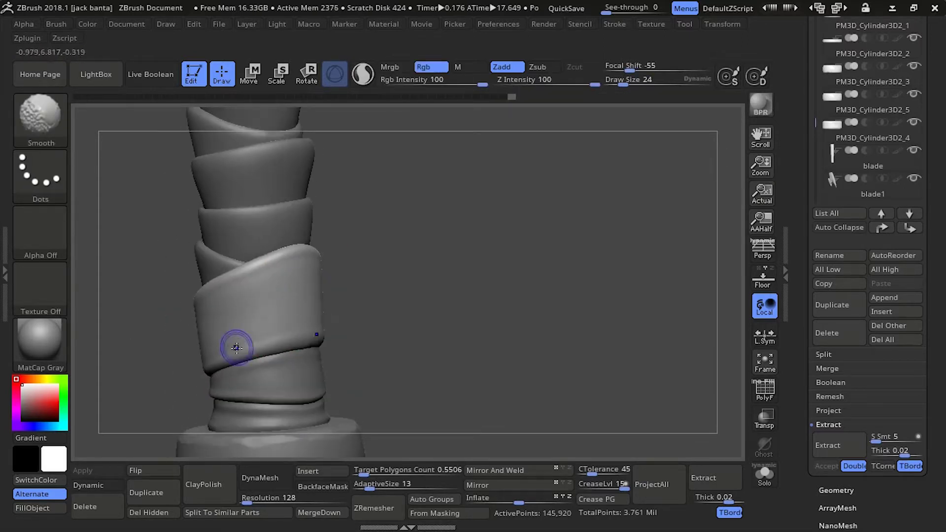
pyautogui.moveTo(237, 347); pyautogui.dragTo(198, 252, button='right')
# Step: Subdivide the twelfth band again and smooth its surface just above the lower ring
pyautogui.keyDown('alt'); pyautogui.click(296, 308); pyautogui.keyUp('alt')
pyautogui.moveTo(296, 308)
pyautogui.mouseDown(button='right')
pyautogui.moveTo(182, 347)
pyautogui.moveTo(265, 268)
pyautogui.moveTo(194, 217)
pyautogui.moveTo(169, 295)
pyautogui.moveTo(239, 304)
pyautogui.mouseUp(button='right')
pyautogui.keyDown('shift'); pyautogui.moveTo(240, 303); pyautogui.dragTo(197, 288); pyautogui.keyUp('shift')
pyautogui.moveTo(296, 296)
pyautogui.mouseDown(button='right')
pyautogui.moveTo(276, 275)
pyautogui.moveTo(243, 357)
pyautogui.moveTo(260, 236)
pyautogui.moveTo(146, 235)
pyautogui.moveTo(195, 352)
pyautogui.mouseUp(button='right')
pyautogui.keyDown('alt'); pyautogui.click(214, 380); pyautogui.keyUp('alt')
pyautogui.moveTo(142, 304); pyautogui.dragTo(149, 343, button='right')
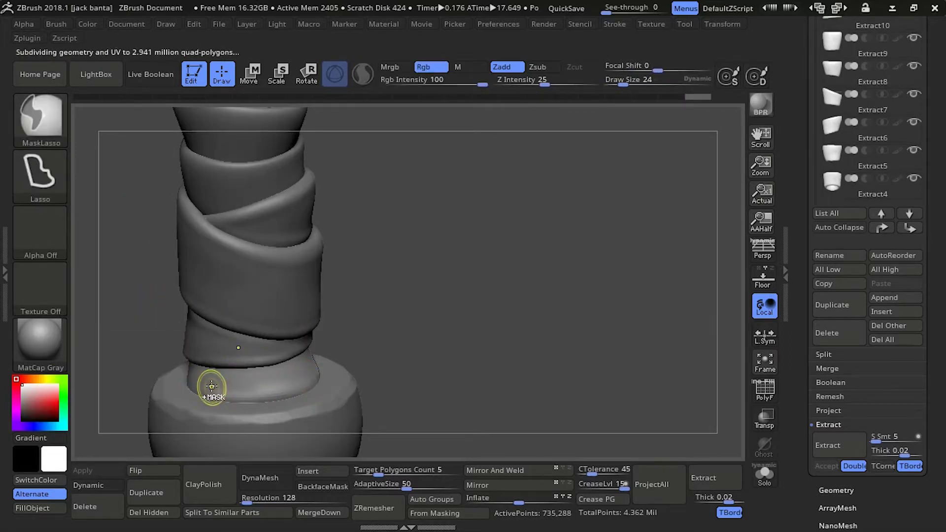
pyautogui.moveTo(267, 377)
pyautogui.mouseDown(button='right')
pyautogui.moveTo(296, 345)
pyautogui.moveTo(343, 357)
pyautogui.mouseUp(button='right')
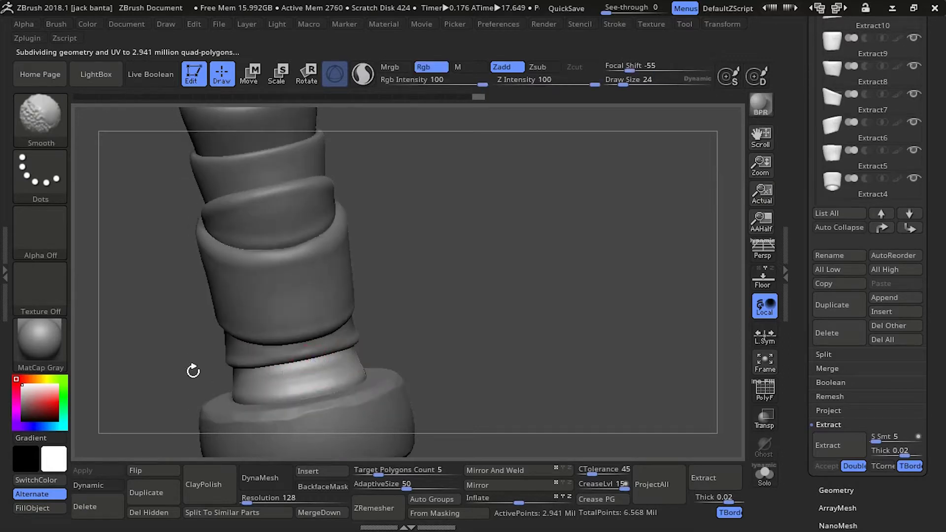
pyautogui.moveTo(193, 370)
pyautogui.mouseDown(button='right')
pyautogui.moveTo(258, 278)
pyautogui.moveTo(253, 249)
pyautogui.moveTo(196, 285)
pyautogui.moveTo(203, 297)
pyautogui.mouseUp(button='right')
# Step: Smooth the upper edge of the second band above the wide lower band at draw size 24
pyautogui.keyDown('alt'); pyautogui.click(313, 317); pyautogui.keyUp('alt')
pyautogui.keyDown('alt'); pyautogui.click(270, 282); pyautogui.keyUp('alt')
pyautogui.moveTo(264, 305); pyautogui.dragTo(137, 264, button='right')
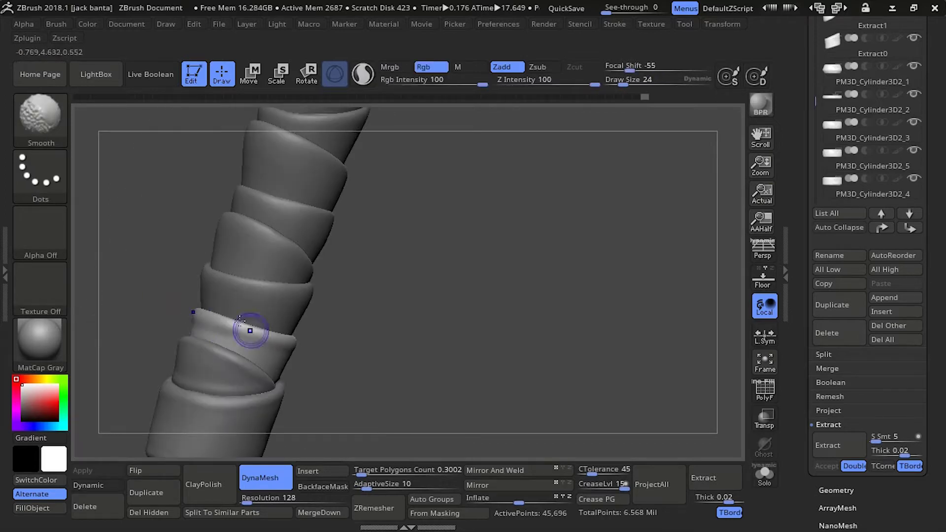
pyautogui.keyDown('alt'); pyautogui.click(138, 264); pyautogui.keyUp('alt')
# Step: Build up and soften the edges of the upper bands beneath the collar with the Standard brush at draw size 24
pyautogui.moveTo(110, 233); pyautogui.dragTo(324, 247, button='right')
pyautogui.keyDown('alt'); pyautogui.click(326, 255); pyautogui.keyUp('alt')
pyautogui.keyDown('alt'); pyautogui.click(281, 246); pyautogui.keyUp('alt')
pyautogui.keyDown('alt'); pyautogui.click(268, 258); pyautogui.keyUp('alt')
pyautogui.moveTo(340, 249); pyautogui.dragTo(323, 251)
pyautogui.moveTo(322, 251)
pyautogui.mouseDown(button='right')
pyautogui.moveTo(351, 274)
pyautogui.moveTo(305, 237)
pyautogui.moveTo(282, 231)
pyautogui.moveTo(337, 247)
pyautogui.mouseUp(button='right')
pyautogui.keyDown('alt'); pyautogui.click(336, 256); pyautogui.keyUp('alt')
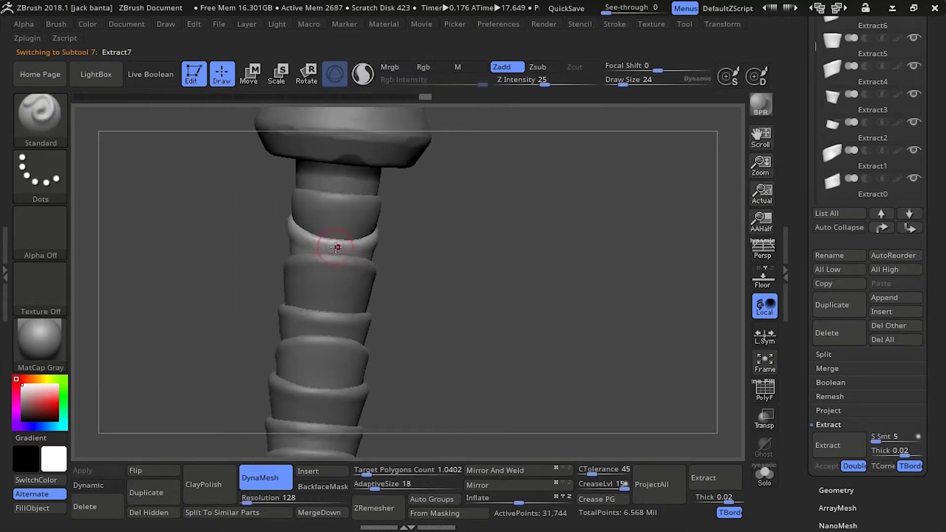
pyautogui.moveTo(212, 176); pyautogui.dragTo(287, 212, button='right')
pyautogui.keyDown('alt'); pyautogui.click(201, 194); pyautogui.keyUp('alt')
pyautogui.moveTo(201, 194); pyautogui.dragTo(266, 197, button='right')
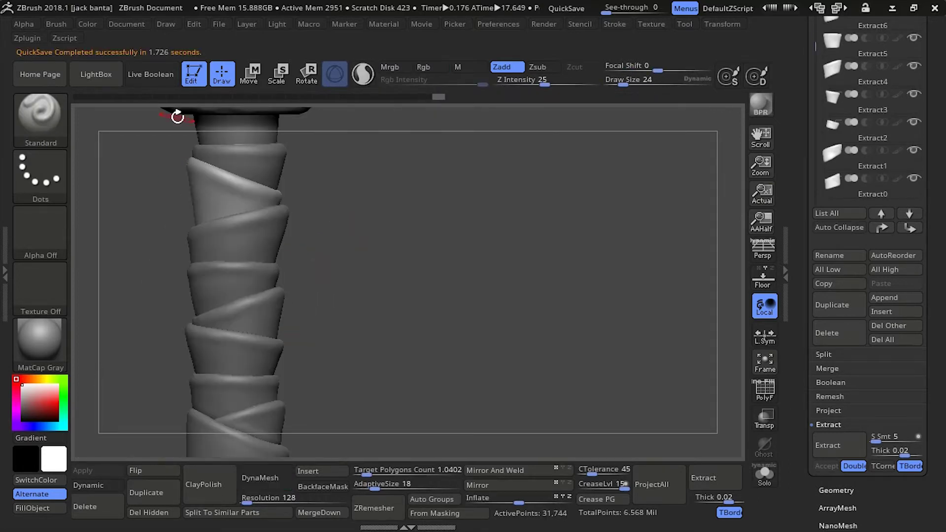
# Step: Subdivide the topmost band directly beneath the collar
pyautogui.keyDown('alt'); pyautogui.moveTo(177, 118); pyautogui.dragTo(174, 340, button='right'); pyautogui.keyUp('alt')
pyautogui.keyDown('alt'); pyautogui.click(302, 265); pyautogui.keyUp('alt')
pyautogui.hotkey('ctrl', 'd')
pyautogui.moveTo(178, 274)
pyautogui.mouseDown(button='right')
pyautogui.moveTo(327, 261)
pyautogui.moveTo(152, 248)
pyautogui.moveTo(338, 151)
pyautogui.moveTo(313, 352)
pyautogui.moveTo(393, 186)
pyautogui.moveTo(369, 173)
pyautogui.mouseUp(button='right')
pyautogui.keyDown('alt'); pyautogui.click(369, 173); pyautogui.keyUp('alt')
pyautogui.keyDown('alt'); pyautogui.moveTo(301, 276); pyautogui.dragTo(320, 276, button='right'); pyautogui.keyUp('alt')
pyautogui.keyDown('alt'); pyautogui.click(408, 329); pyautogui.keyUp('alt')
pyautogui.keyDown('ctrl'); pyautogui.moveTo(408, 328); pyautogui.dragTo(207, 276, button='right'); pyautogui.keyUp('ctrl')
pyautogui.keyDown('alt'); pyautogui.click(321, 367); pyautogui.keyUp('alt')
# Step: Preview the axe with the MatCap Pearl material and switch back to MatCap Gray
pyautogui.click(47, 338)
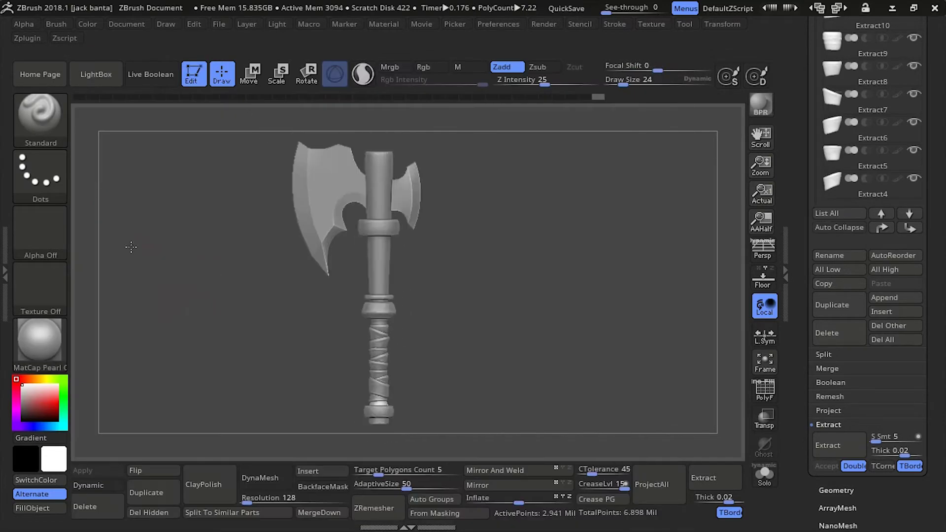
pyautogui.keyDown('ctrl'); pyautogui.moveTo(126, 245); pyautogui.dragTo(185, 298, button='right'); pyautogui.keyUp('ctrl')
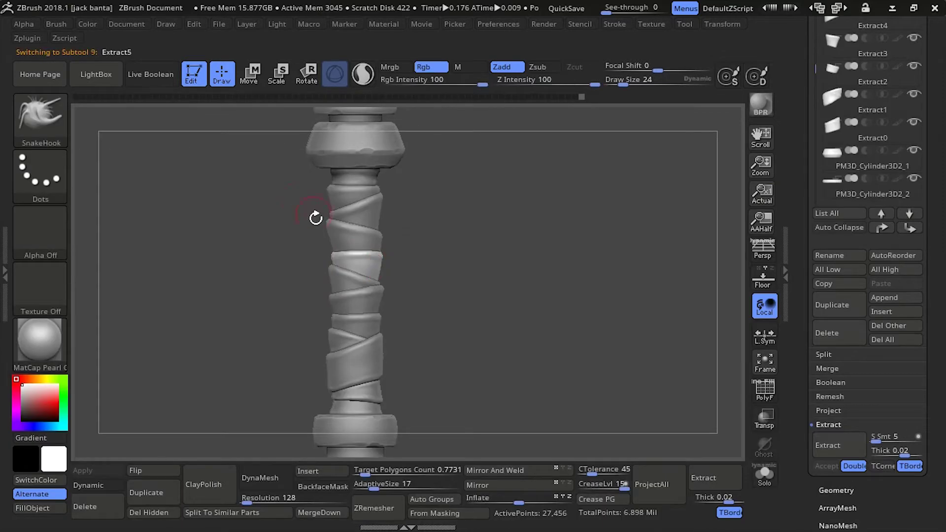
pyautogui.click(39, 340)
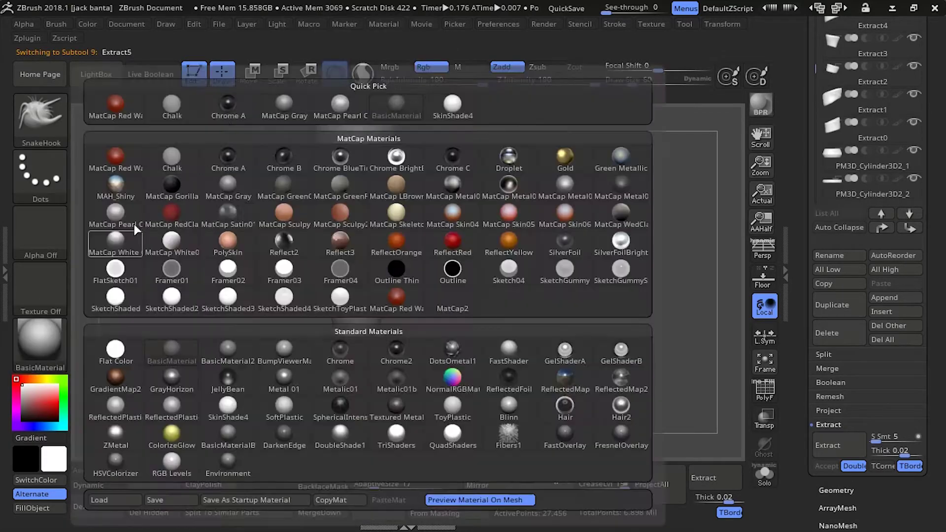
pyautogui.click(227, 187)
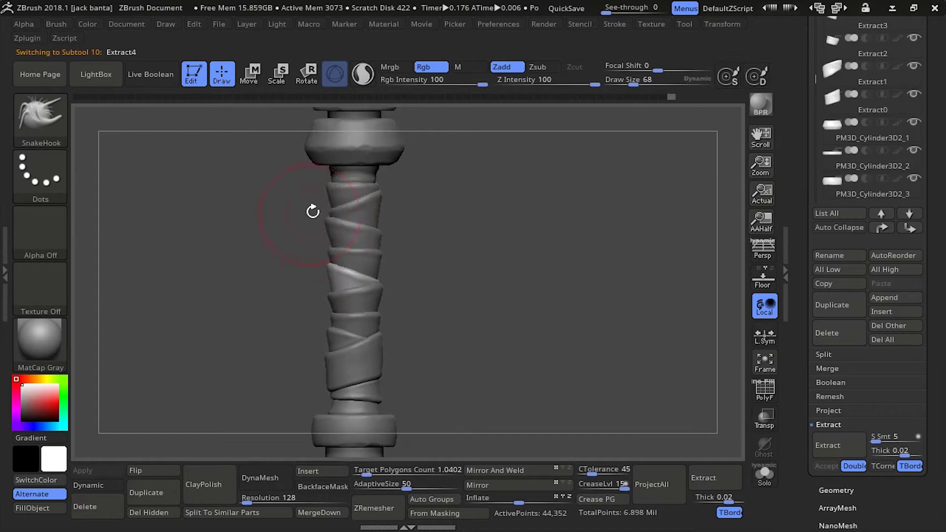
# Step: Adjust the silhouettes of the bands around the grip with the SnakeHook brush at draw size 68
pyautogui.moveTo(329, 205); pyautogui.dragTo(327, 183, button='right')
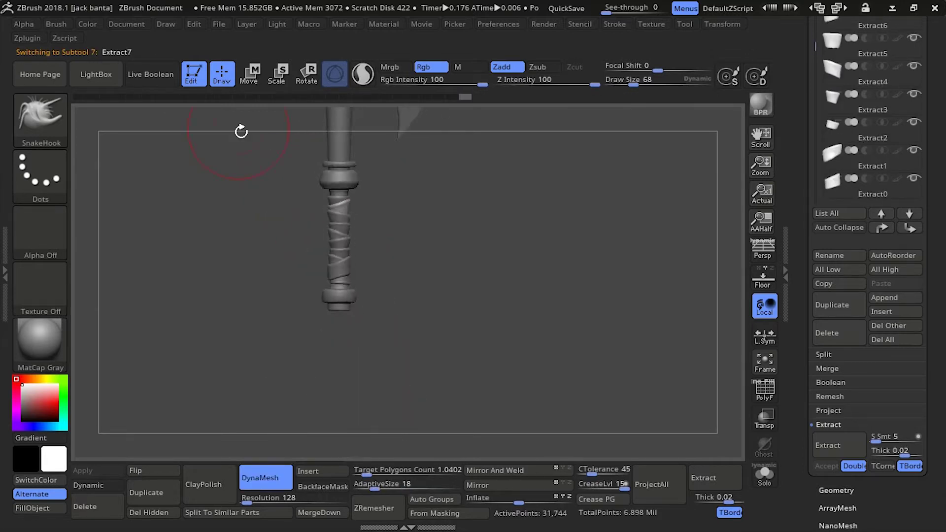
pyautogui.moveTo(325, 165); pyautogui.dragTo(295, 196, button='right')
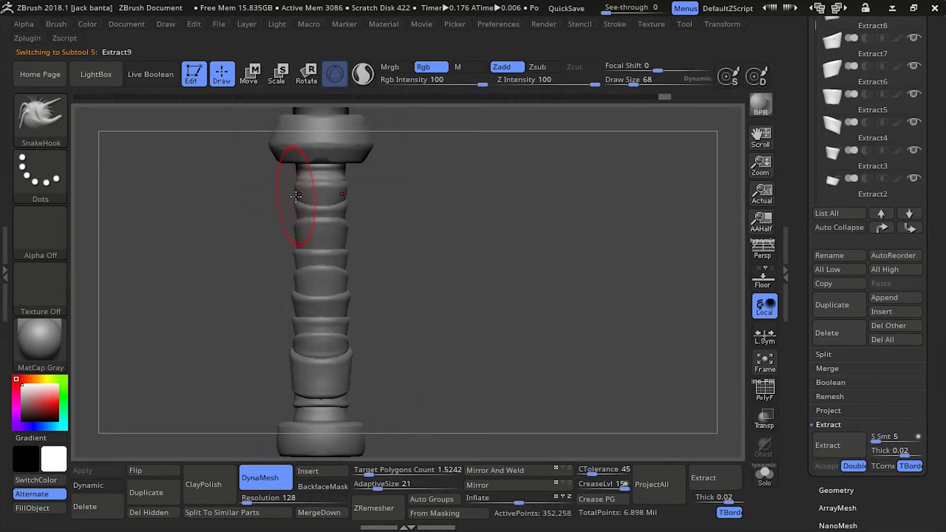
pyautogui.moveTo(283, 151)
pyautogui.mouseDown(button='right')
pyautogui.moveTo(247, 143)
pyautogui.moveTo(275, 190)
pyautogui.moveTo(252, 195)
pyautogui.moveTo(332, 347)
pyautogui.moveTo(183, 374)
pyautogui.moveTo(225, 325)
pyautogui.moveTo(214, 315)
pyautogui.moveTo(202, 167)
pyautogui.moveTo(268, 184)
pyautogui.moveTo(473, 351)
pyautogui.moveTo(532, 363)
pyautogui.moveTo(394, 252)
pyautogui.moveTo(477, 369)
pyautogui.moveTo(382, 246)
pyautogui.moveTo(434, 340)
pyautogui.mouseUp(button='right')
pyautogui.keyDown('alt'); pyautogui.click(331, 347); pyautogui.keyUp('alt')
pyautogui.keyDown('alt'); pyautogui.click(225, 313); pyautogui.keyUp('alt')
pyautogui.keyDown('alt'); pyautogui.click(213, 309); pyautogui.keyUp('alt')
pyautogui.keyDown('alt'); pyautogui.click(390, 318); pyautogui.keyUp('alt')
pyautogui.keyDown('ctrl'); pyautogui.moveTo(443, 295); pyautogui.dragTo(404, 197, button='right'); pyautogui.keyUp('ctrl')
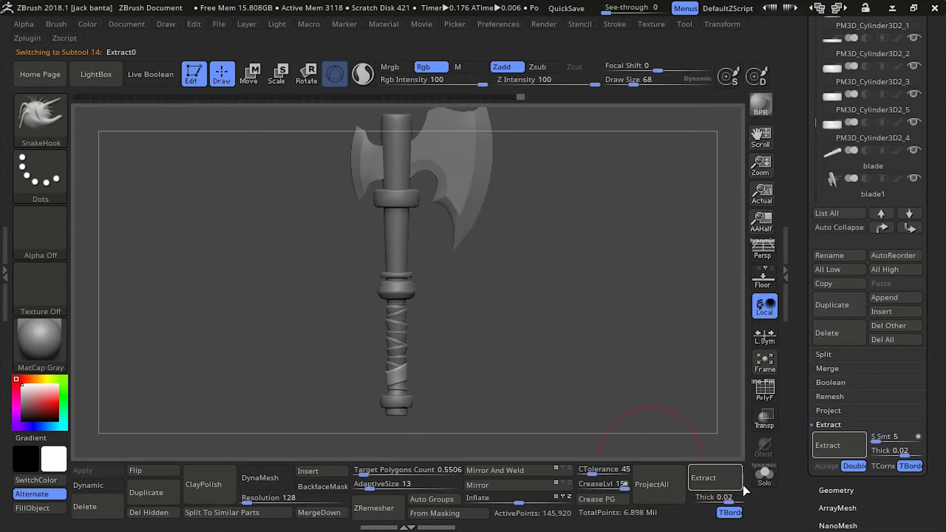
# Step: Duplicate the wide lower band and rotate the copy about 170 degrees
pyautogui.keyDown('ctrl'); pyautogui.moveTo(744, 491); pyautogui.dragTo(449, 320, button='right'); pyautogui.keyUp('ctrl')
pyautogui.keyDown('alt'); pyautogui.click(431, 166); pyautogui.keyUp('alt')
pyautogui.keyDown('ctrl'); pyautogui.moveTo(463, 276); pyautogui.dragTo(483, 280, button='right'); pyautogui.keyUp('ctrl')
pyautogui.keyDown('alt'); pyautogui.moveTo(403, 420); pyautogui.dragTo(414, 378, button='right'); pyautogui.keyUp('alt')
pyautogui.keyDown('alt'); pyautogui.click(389, 389); pyautogui.keyUp('alt')
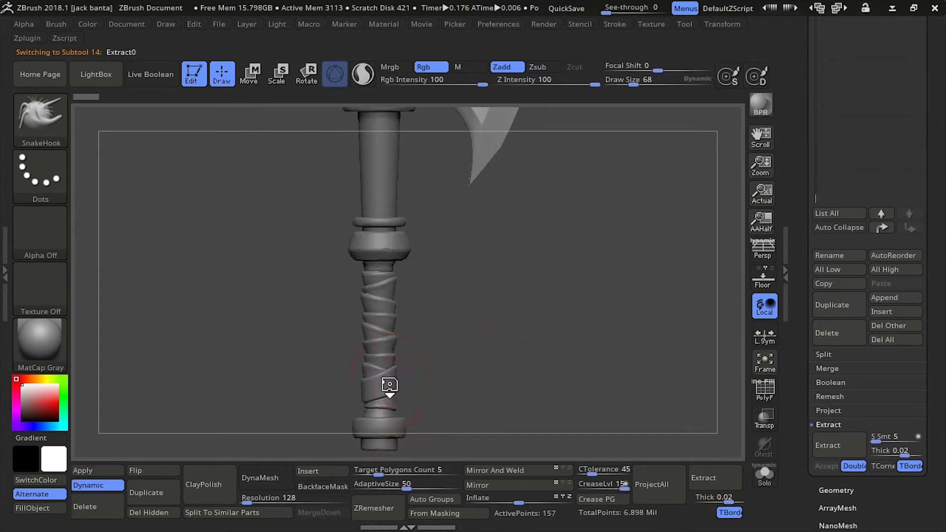
pyautogui.press('w')
pyautogui.moveTo(403, 211); pyautogui.dragTo(439, 277)
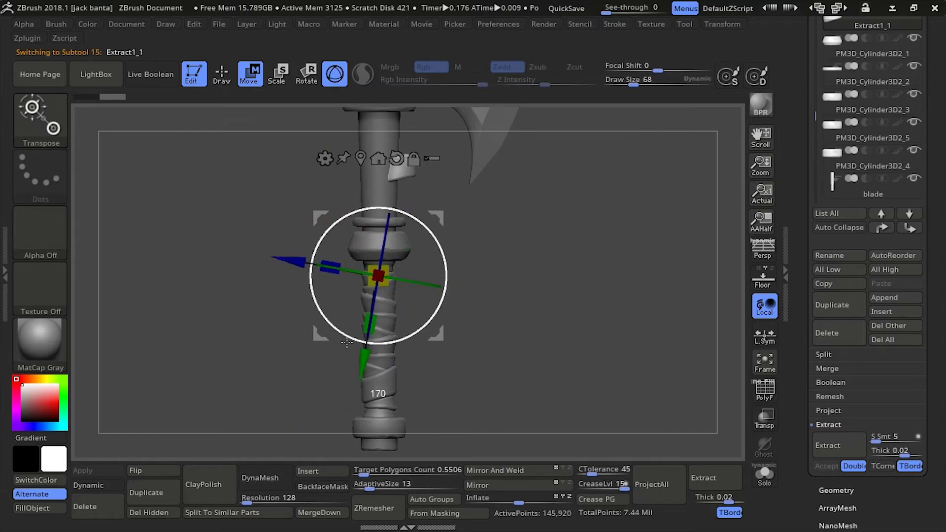
# Step: Slide the rotated copy of the wide band along the shaft onto the wrapped grip
pyautogui.moveTo(377, 356); pyautogui.dragTo(377, 510)
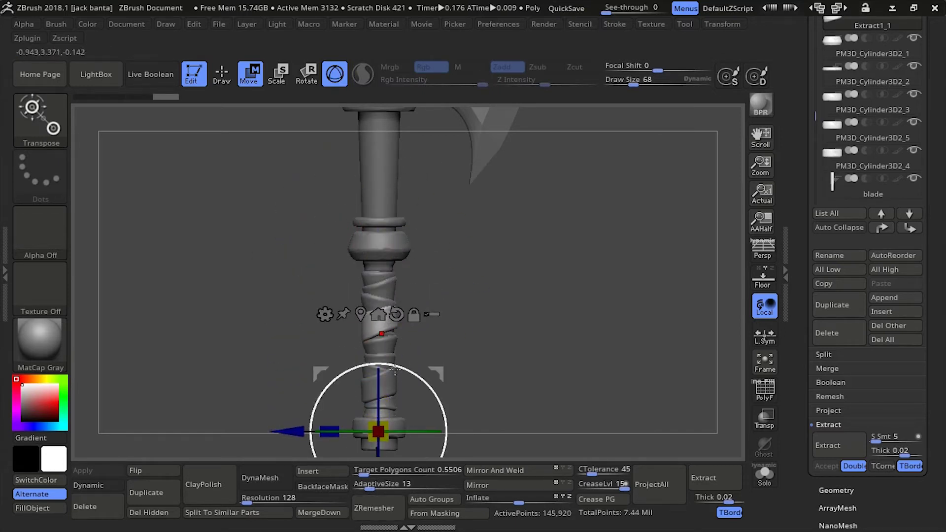
pyautogui.keyDown('alt'); pyautogui.moveTo(291, 377); pyautogui.dragTo(276, 314, button='right'); pyautogui.keyUp('alt')
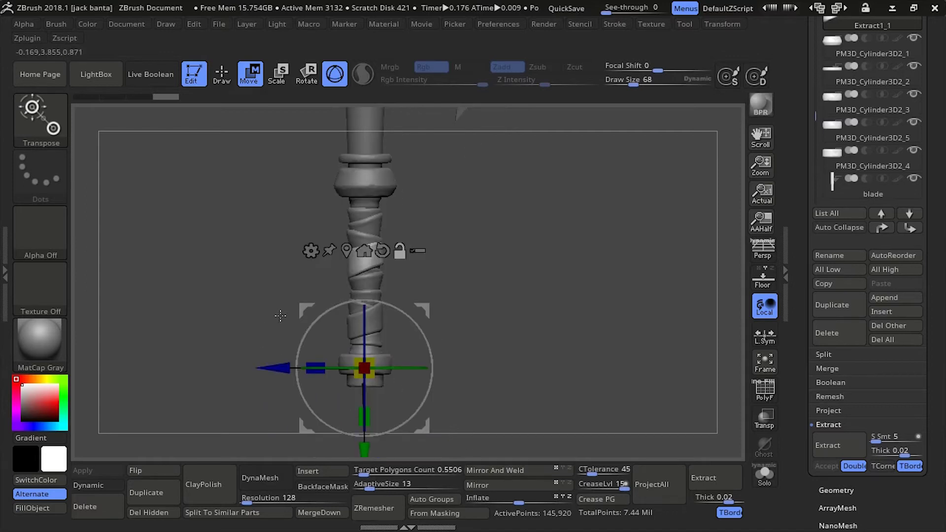
pyautogui.keyDown('alt'); pyautogui.moveTo(345, 424); pyautogui.dragTo(347, 375, button='right'); pyautogui.keyUp('alt')
pyautogui.moveTo(365, 407); pyautogui.dragTo(365, 296)
pyautogui.keyDown('alt'); pyautogui.moveTo(281, 297); pyautogui.dragTo(285, 376, button='right'); pyautogui.keyUp('alt')
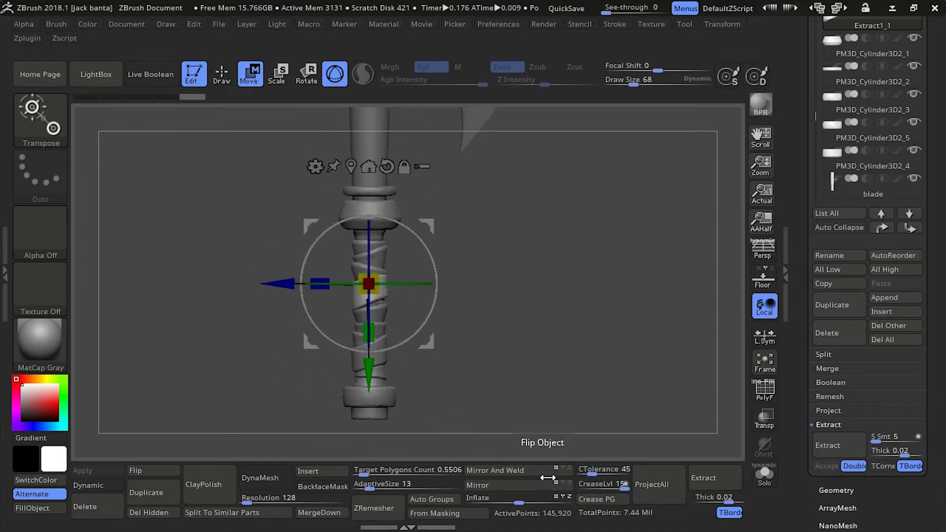
# Step: Delete the copied band's lower subdivision levels so it can be mirrored, and move the copy further down the grip
pyautogui.click(567, 486)
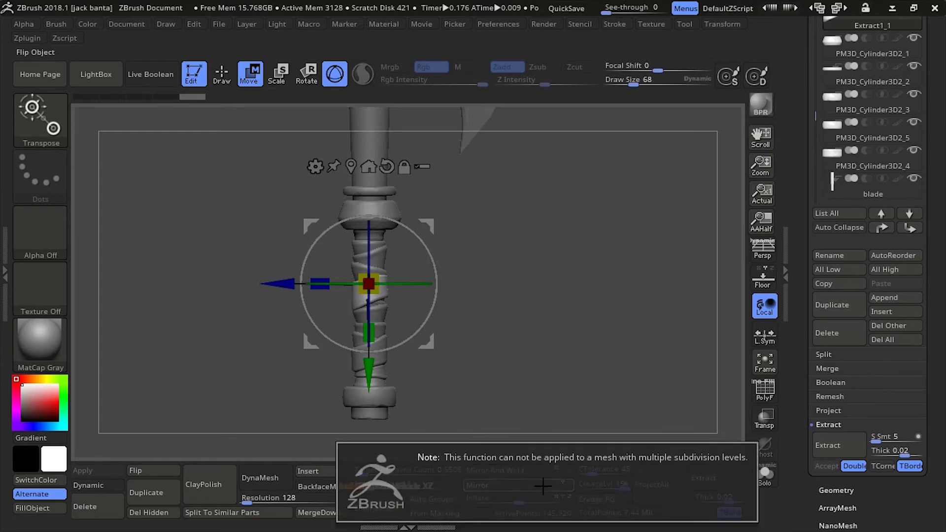
pyautogui.click(835, 490)
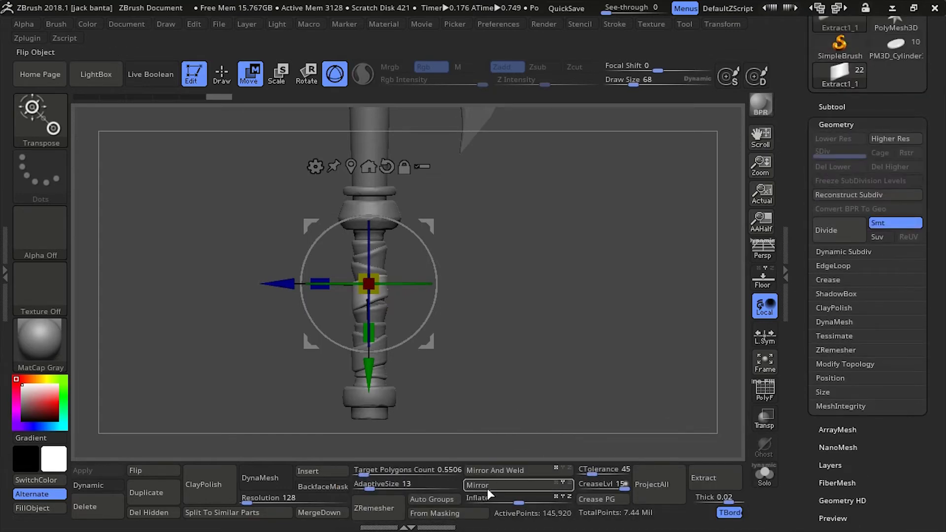
pyautogui.moveTo(369, 374); pyautogui.dragTo(375, 423)
pyautogui.moveTo(235, 298)
pyautogui.keyDown('alt'); pyautogui.mouseDown()
pyautogui.moveTo(254, 327)
pyautogui.moveTo(229, 300)
pyautogui.mouseUp(); pyautogui.keyUp('alt')
pyautogui.moveTo(366, 420); pyautogui.dragTo(369, 466)
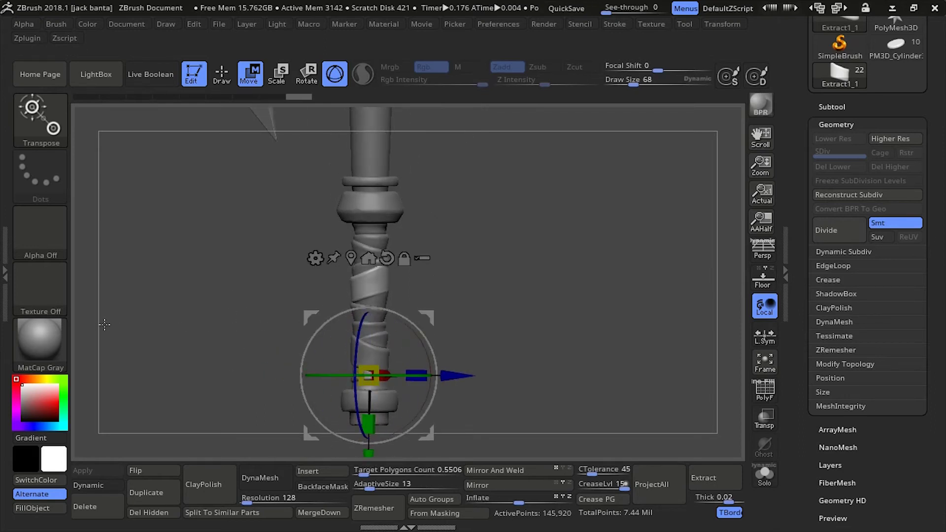
# Step: Delete the duplicated wide band from the subtools
pyautogui.click(831, 107)
pyautogui.click(828, 471)
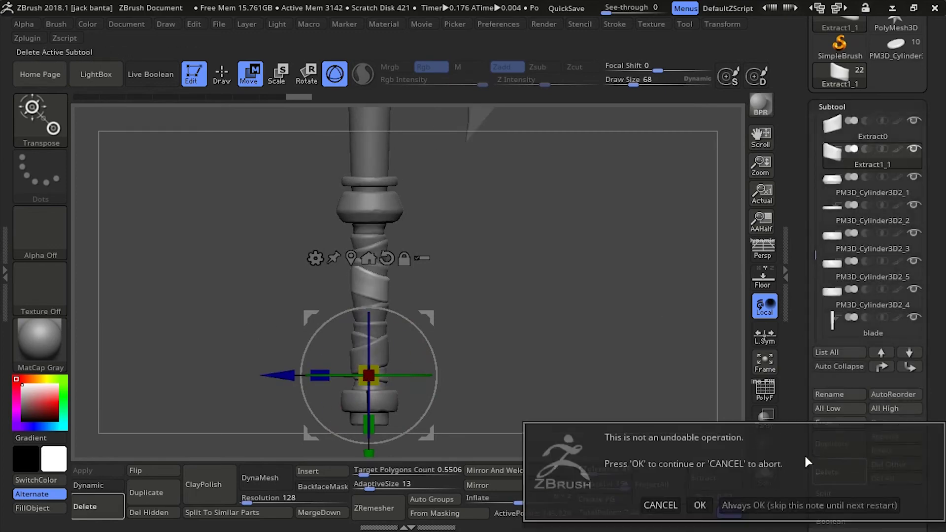
pyautogui.click(699, 504)
pyautogui.hotkey('alt', 'Tab')
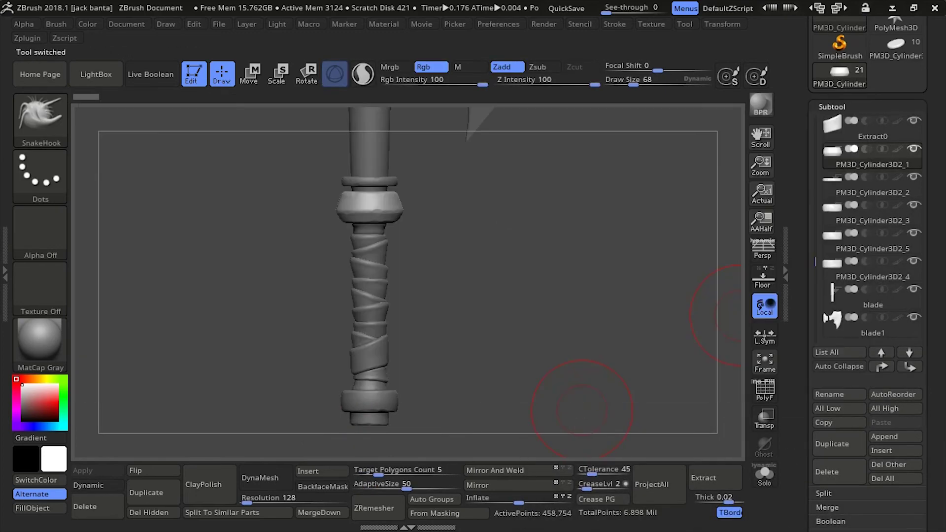